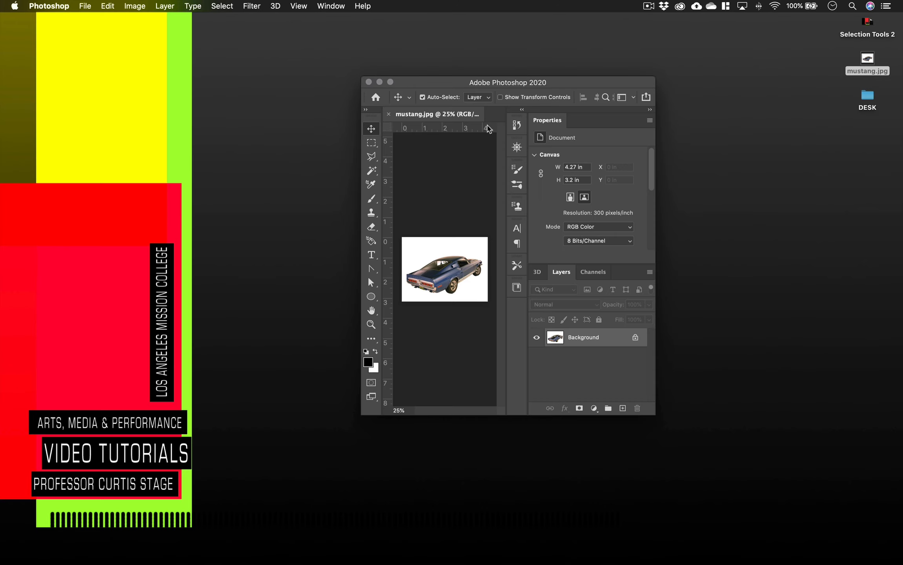
Step: Move and enlarge the application window, and display the mustang image at 100%
drag(434, 82, 274, 28)
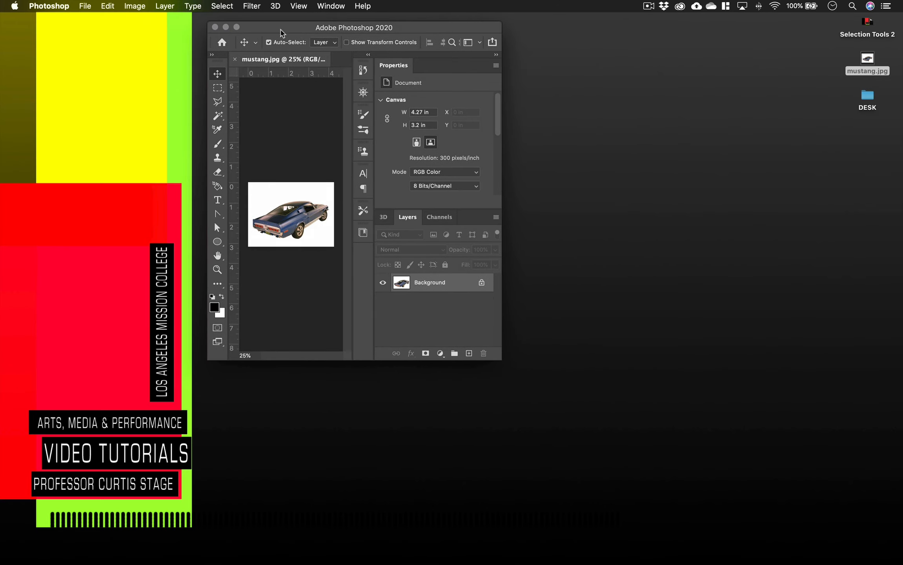
drag(499, 353, 842, 529)
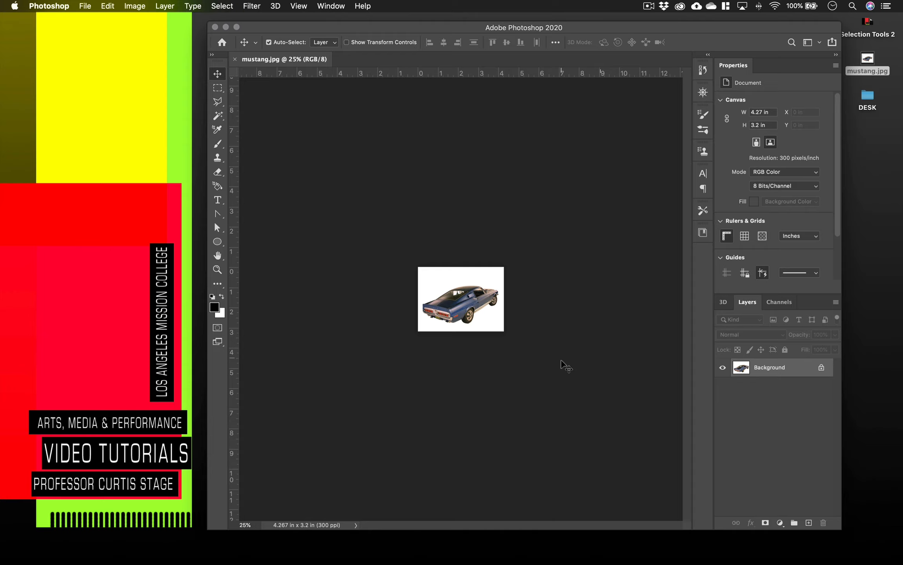
key(super+1)
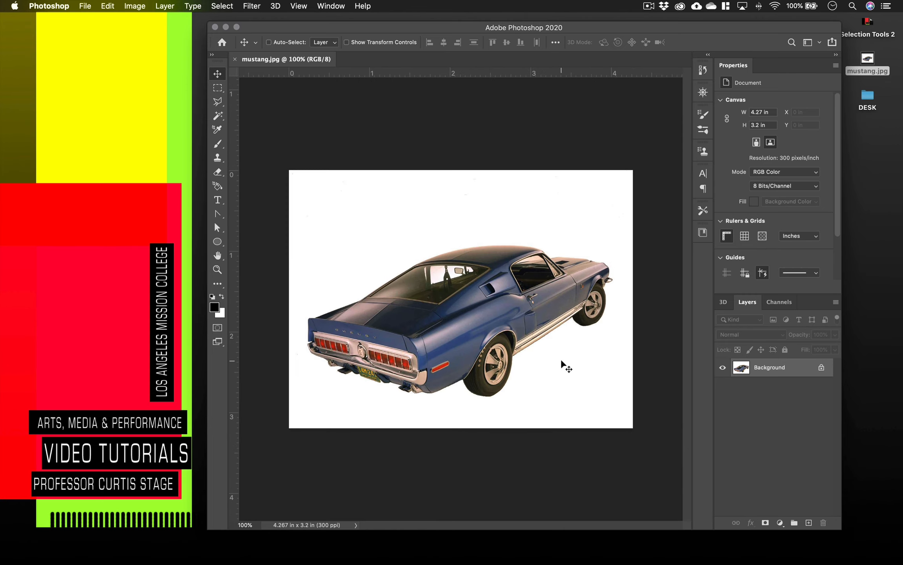
Step: Examine the pixel structure of the car's rear bodywork at magnifications up to 6400%, and return to the full image at 100%
key(super+plus)
key(super+plus)
key(super+plus)
key(super+plus)
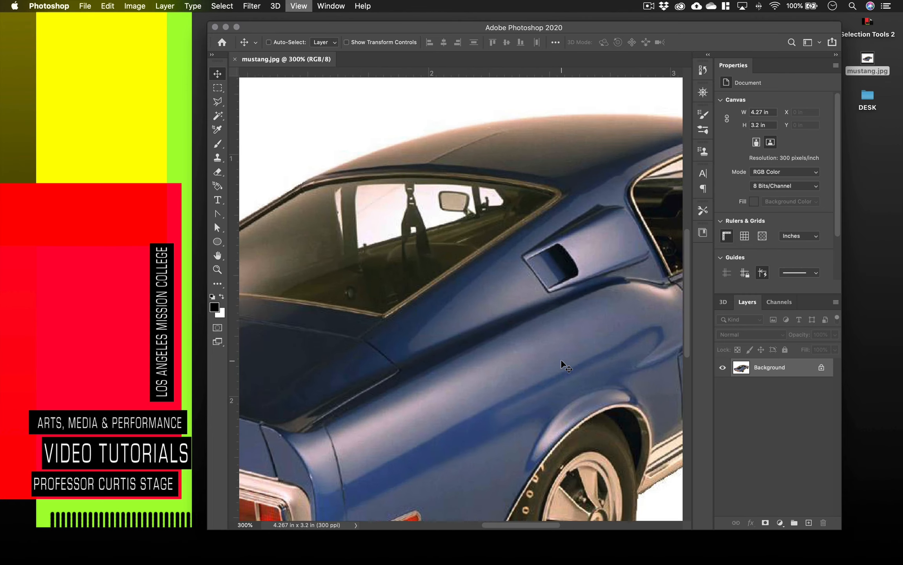
key(super+plus)
key(super+plus)
key(super+plus)
key(super+plus)
key(super+plus)
key(super+plus)
key(super+plus)
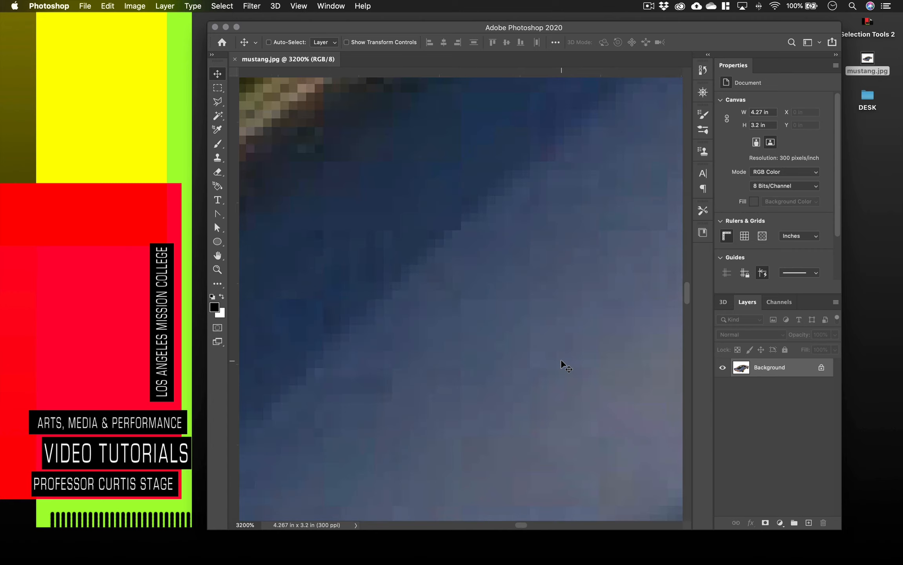
key(super+minus)
key(super+minus)
key(super+minus)
key(super+plus)
key(super+plus)
key(super+plus)
key(super+plus)
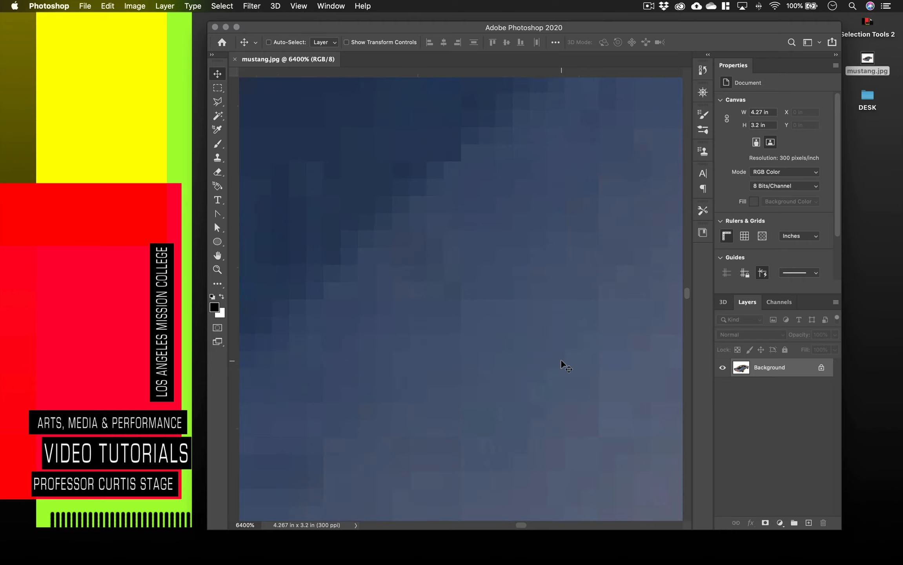
key(super+minus)
key(super+minus)
key(super+minus)
key(super+minus)
key(super+minus)
key(super+minus)
key(super+minus)
key(super+minus)
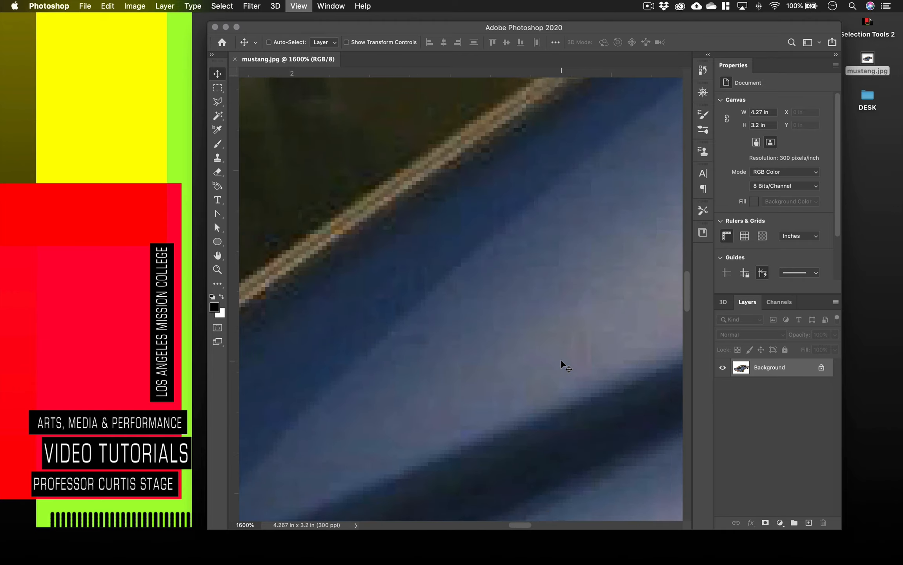
key(super+minus)
key(super+minus)
key(super+minus)
key(super+minus)
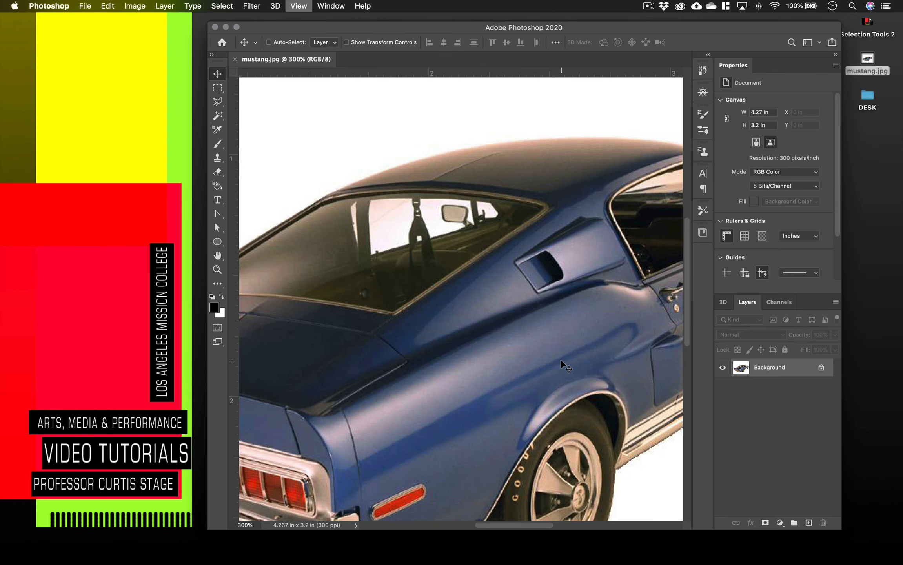
key(super+minus)
key(super+plus)
key(super+plus)
key(super+plus)
key(super+plus)
key(super+plus)
key(super+plus)
key(super+plus)
key(super+plus)
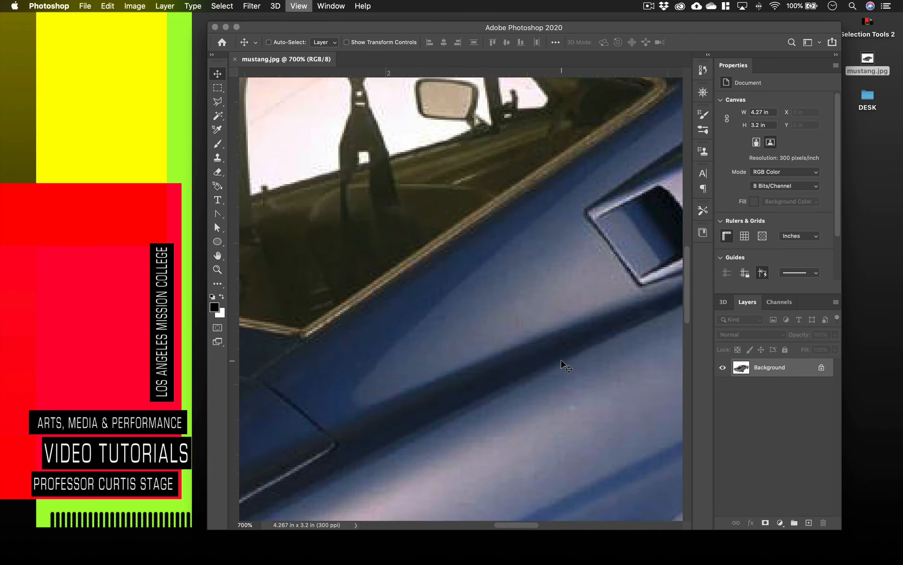
key(super+minus)
key(super+minus)
key(super+minus)
key(super+minus)
key(super+minus)
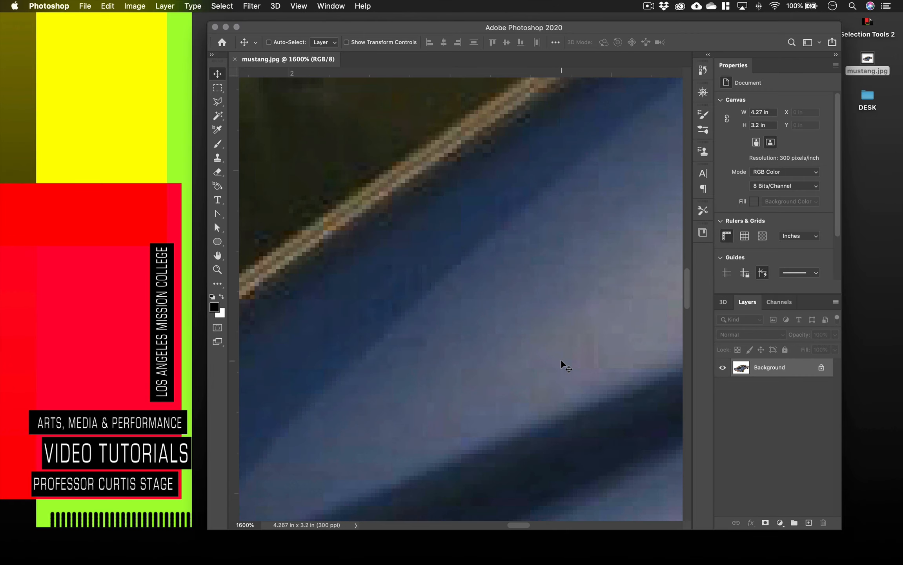
key(super+minus)
key(super+minus)
key(super+minus)
key(super+minus)
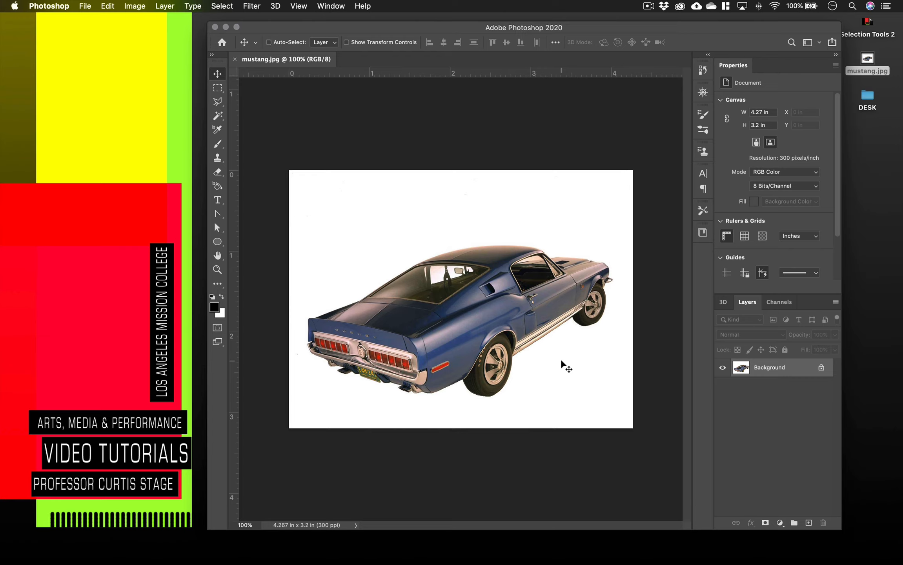
Step: Inspect individual pixels of the blue paint at 12800% magnification, and return to the whole car at 100%
key(super+equal)
key(super+equal)
key(super+equal)
key(super+equal)
key(super+equal)
key(super+equal)
key(super+equal)
key(super+equal)
key(super+equal)
key(super+equal)
key(super+equal)
key(super+equal)
key(super+equal)
key(super+equal)
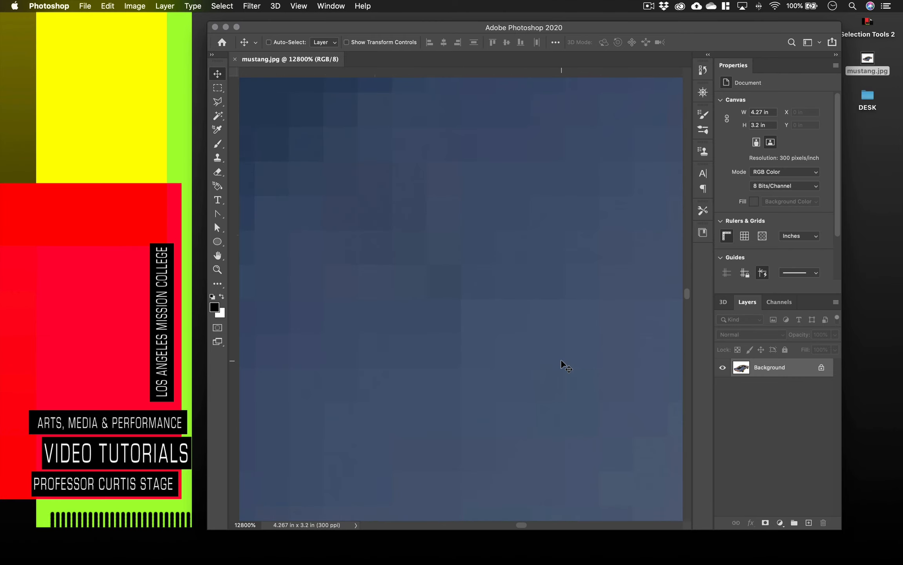
key(super+minus)
key(super+minus)
key(super+minus)
key(super+minus)
key(super+minus)
key(super+minus)
key(super+minus)
key(super+minus)
key(super+minus)
key(super+minus)
key(super+minus)
key(super+minus)
key(super+minus)
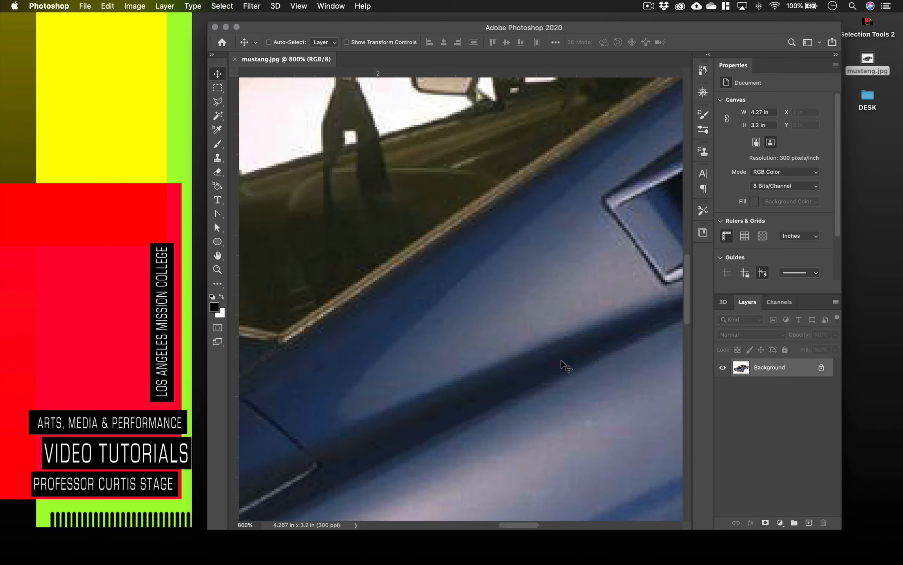
key(super+minus)
key(super+minus)
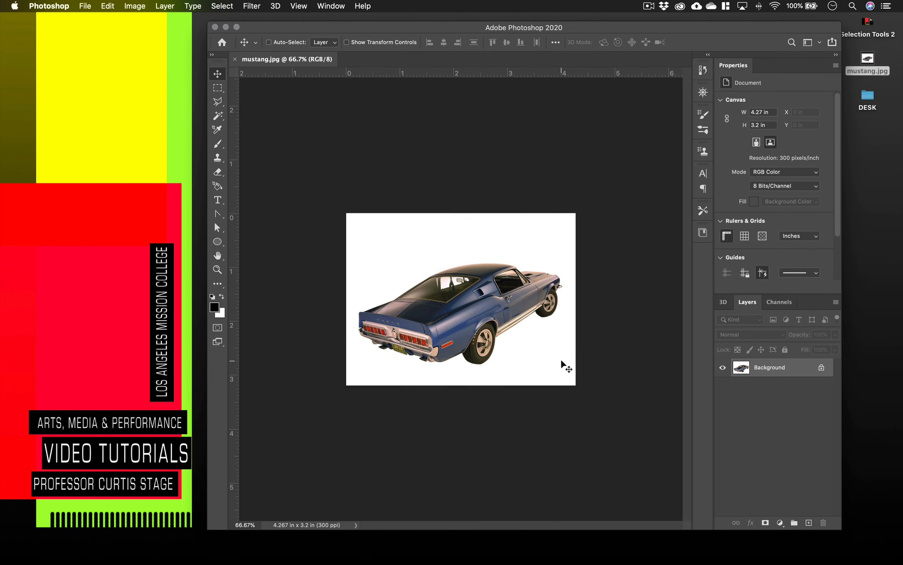
key(super+equal)
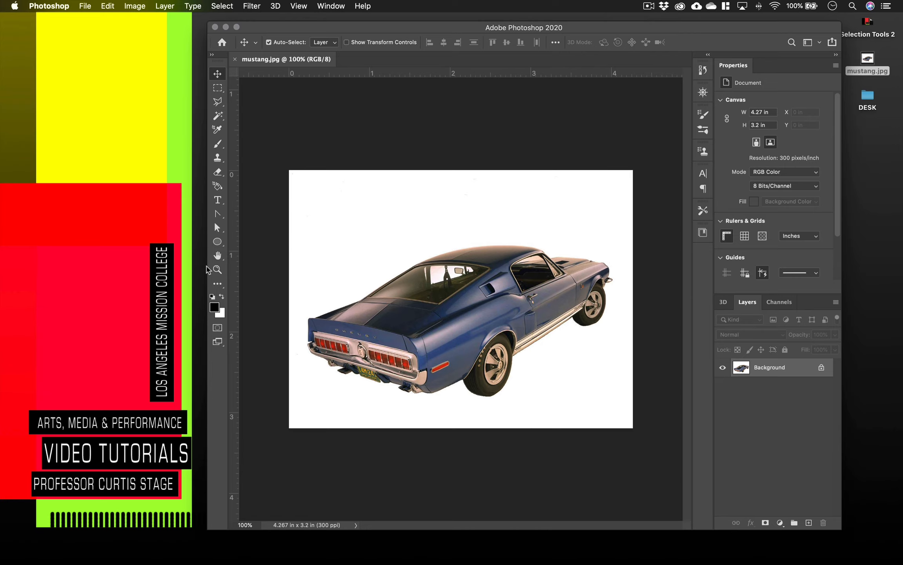
Step: Widen the application window on both sides and reposition it to fill most of the desktop
drag(207, 265, 36, 259)
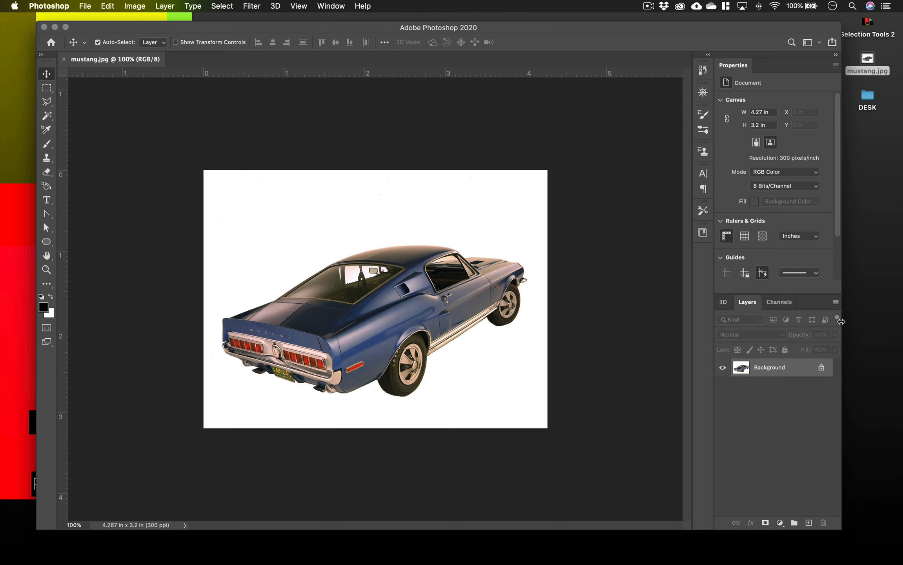
drag(863, 321, 887, 321)
drag(622, 31, 604, 28)
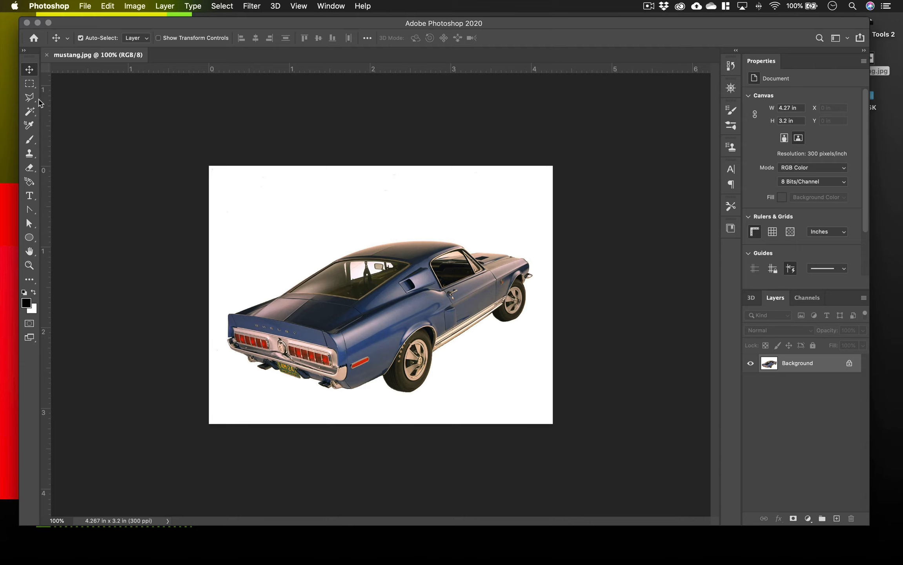
Step: Restore the toolbar to its default set of tools
click(32, 99)
right_click(32, 101)
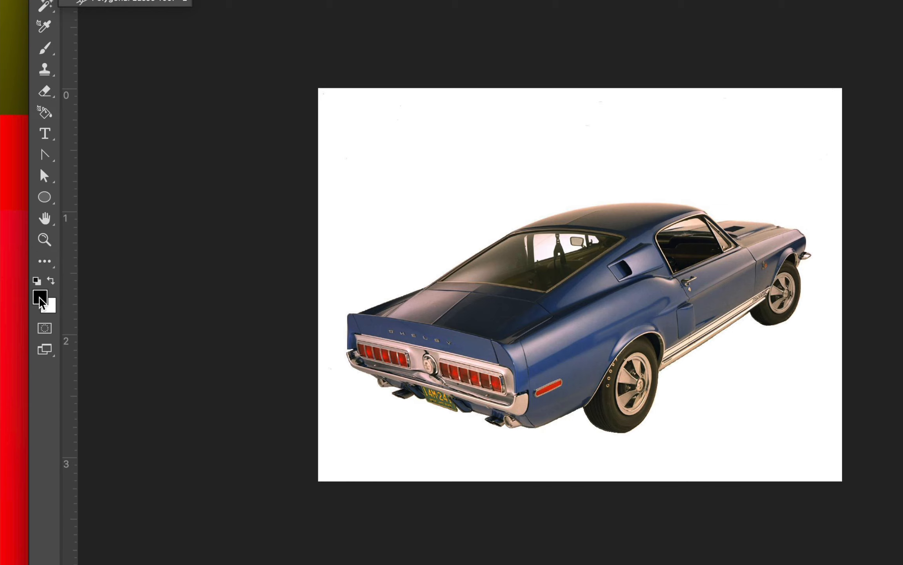
click(44, 264)
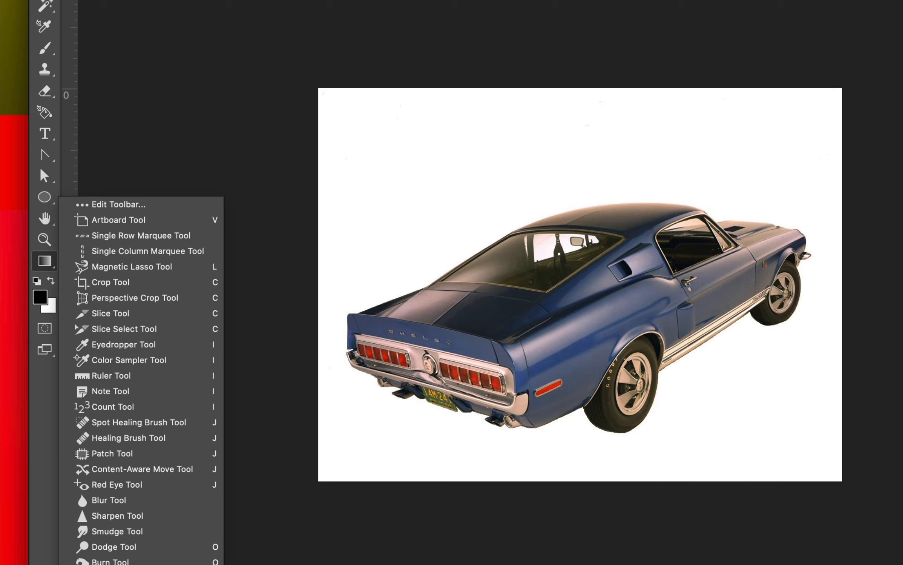
click(123, 206)
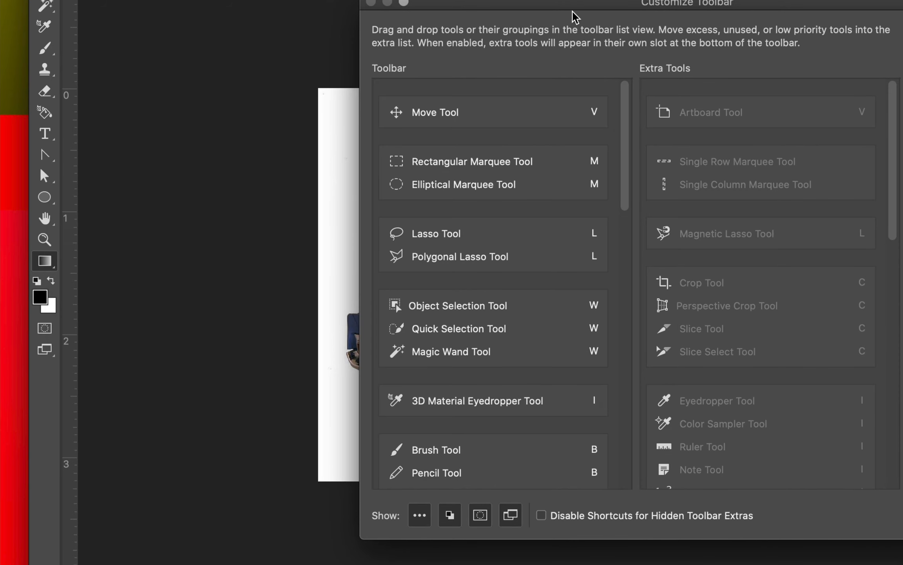
drag(573, 10, 482, 1)
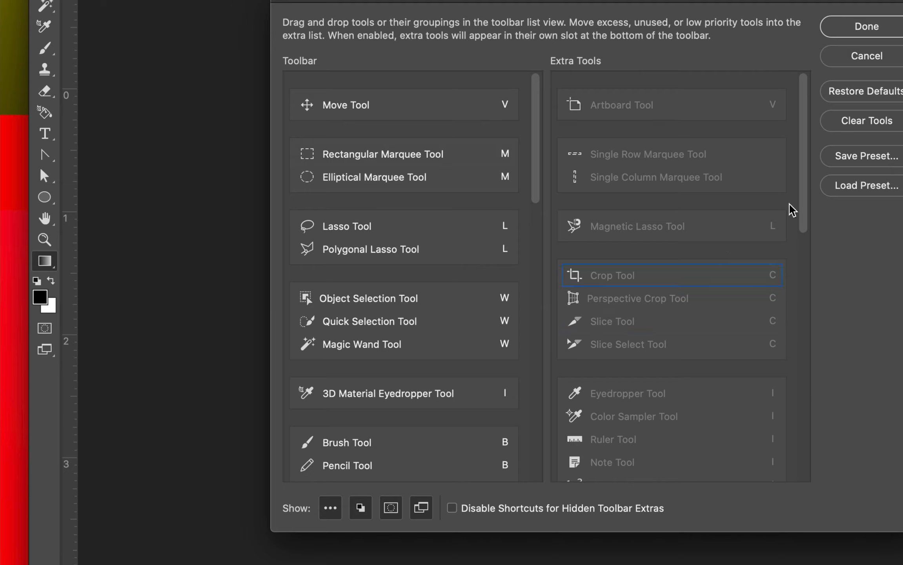
click(859, 93)
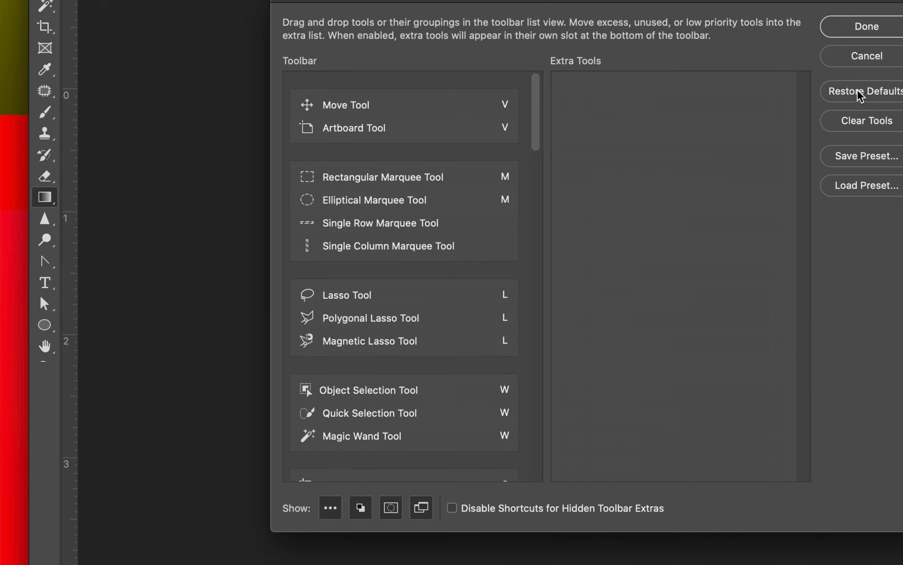
click(866, 28)
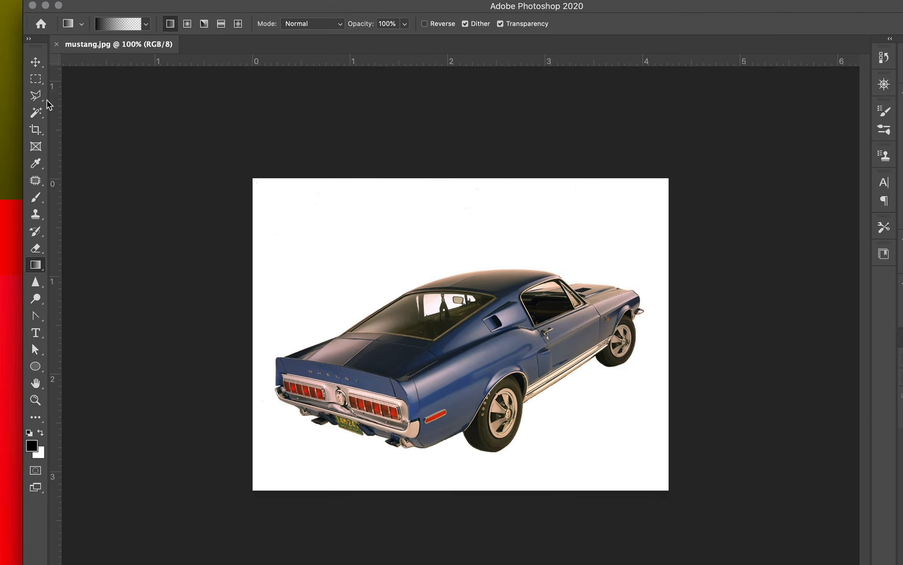
Step: Review the available lasso tool variants and the toolbar customization lists without changing them
click(41, 116)
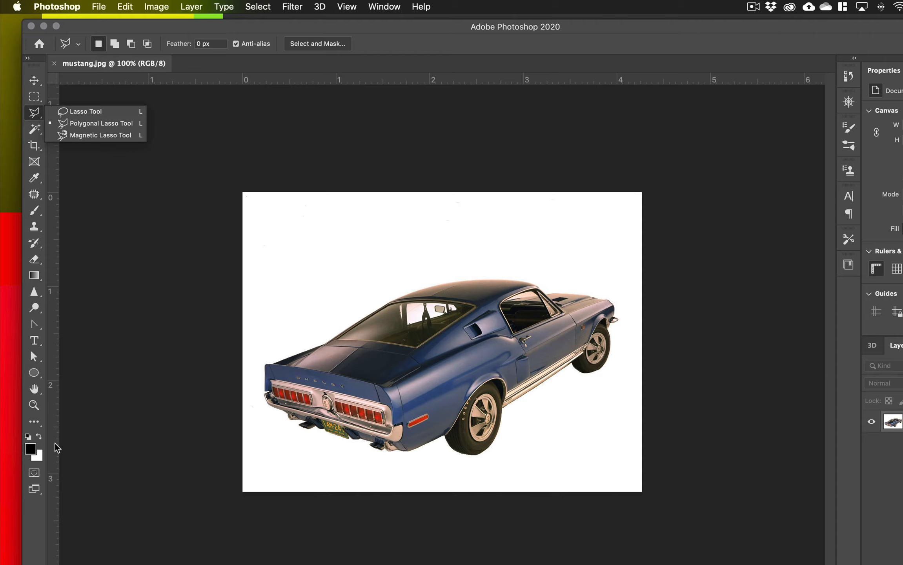
click(38, 424)
click(39, 424)
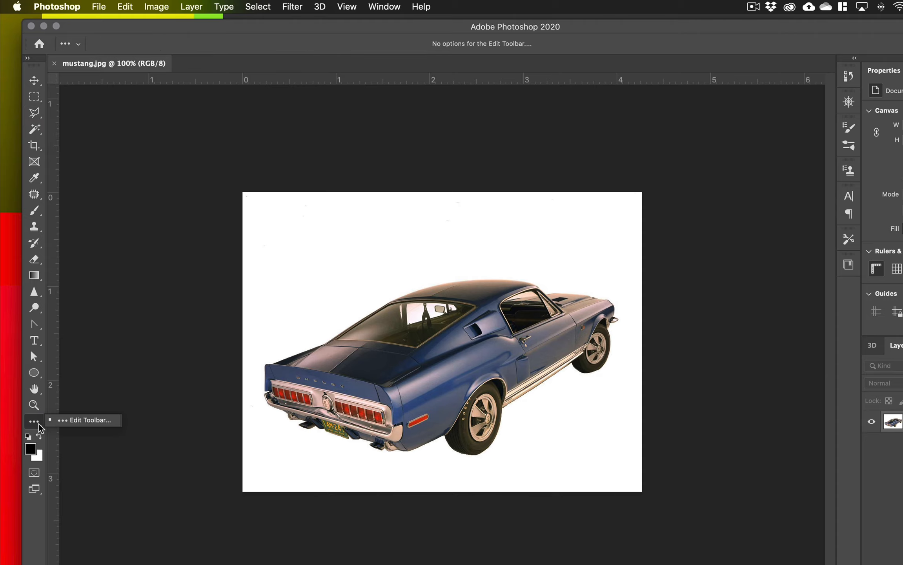
click(84, 421)
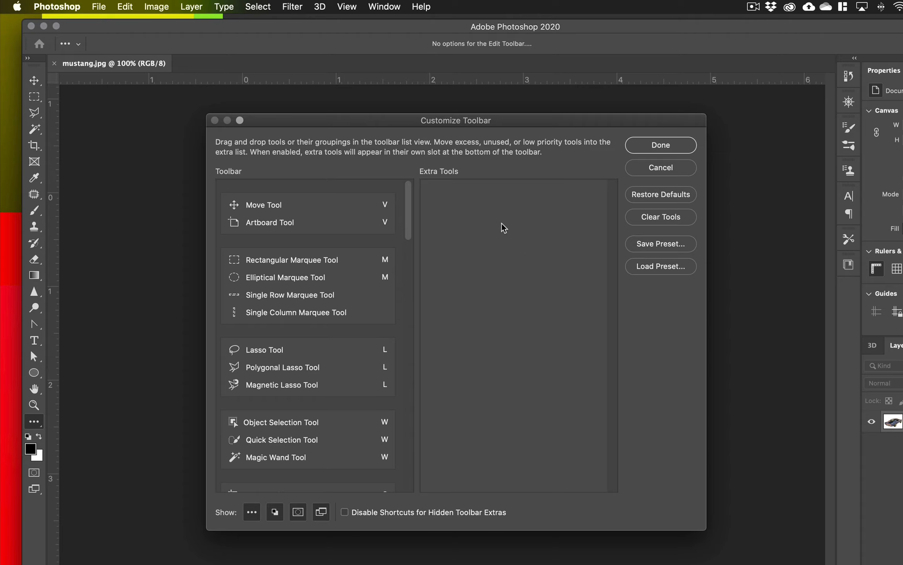
click(661, 146)
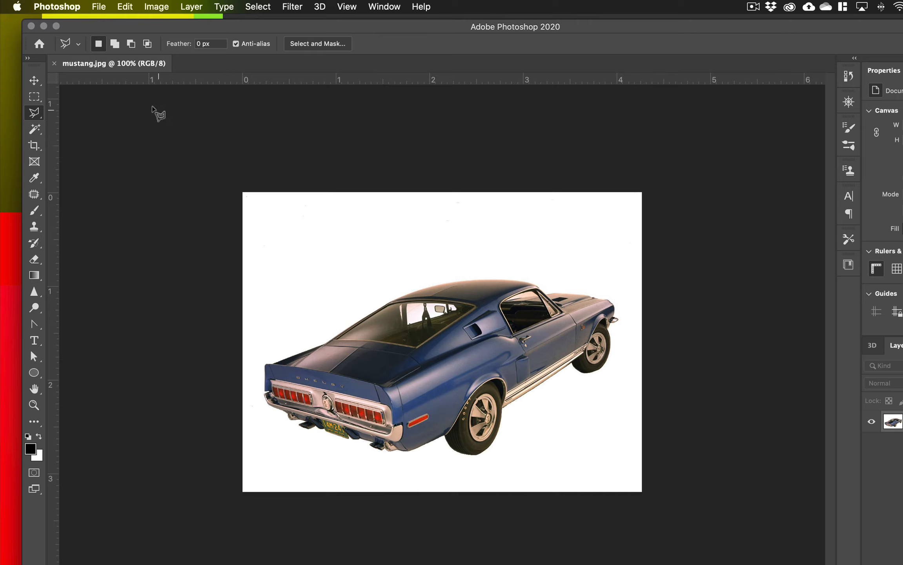
Step: Activate the Magic Wand tool
click(34, 113)
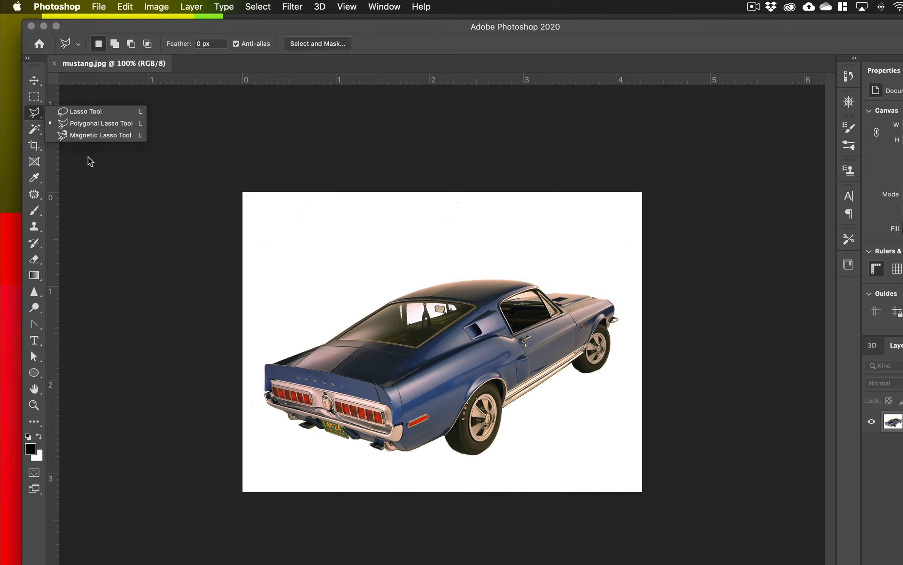
click(34, 129)
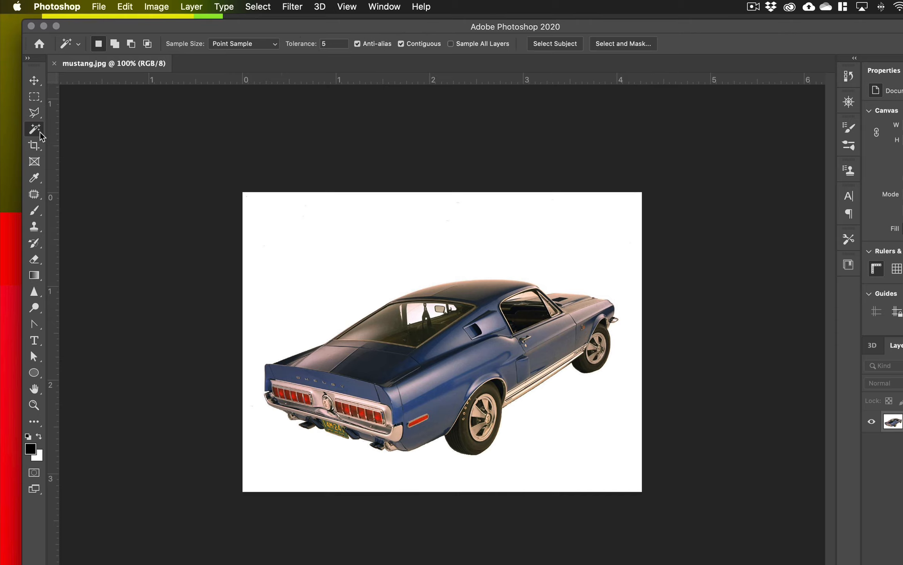
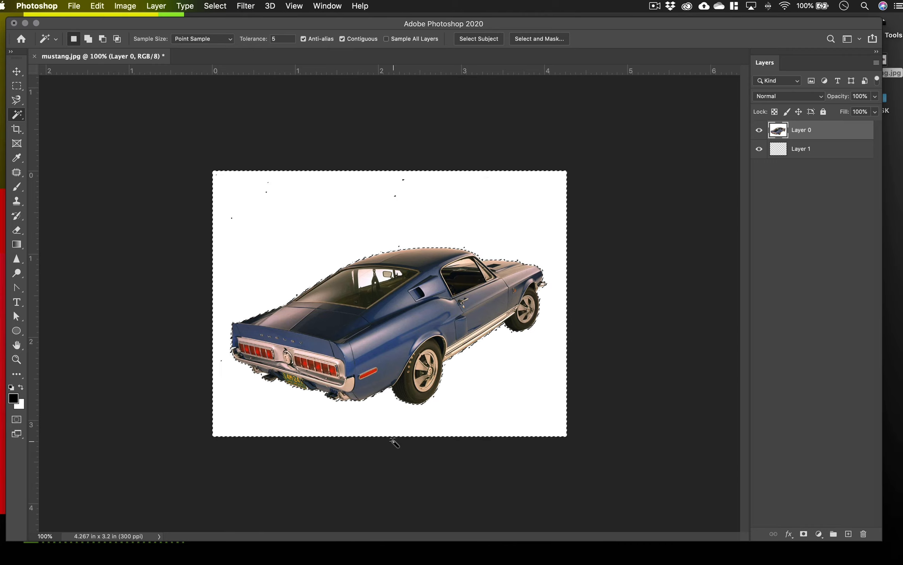
Step: Clear the current selection and set the Magic Wand tolerance to 25, keeping the sample size at Point Sample
key(super+d)
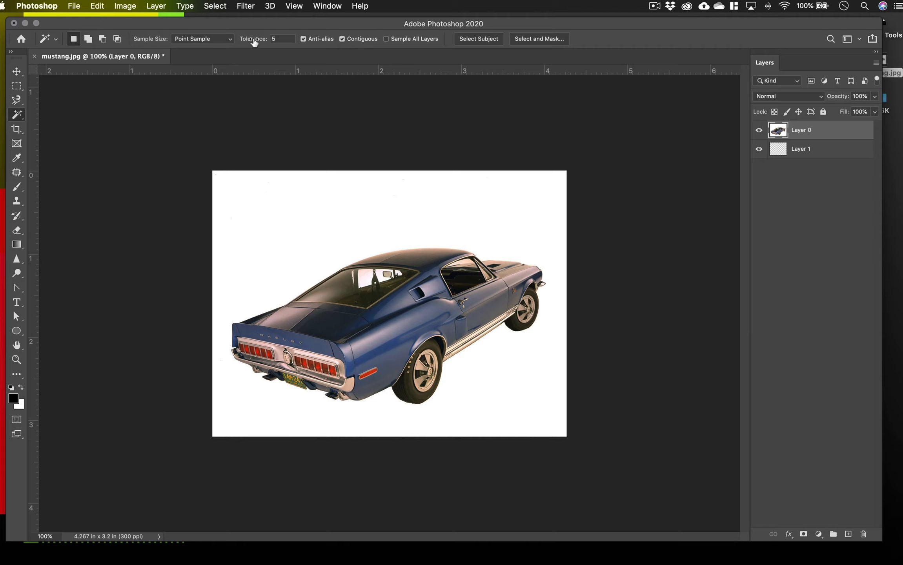
drag(254, 43, 265, 43)
click(204, 39)
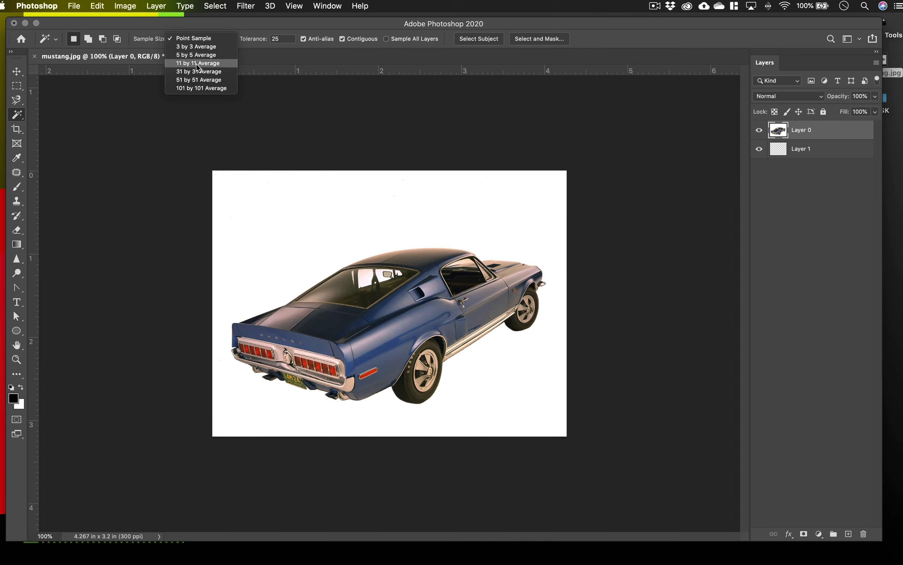
click(308, 19)
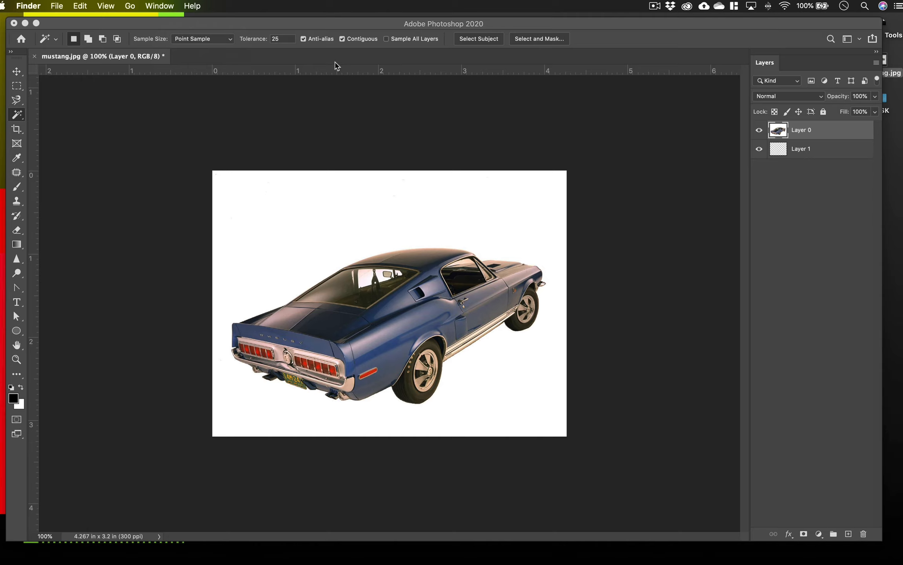
Step: Select the white background around the car with the Magic Wand and inspect the selection edge at 300%
click(325, 227)
click(343, 227)
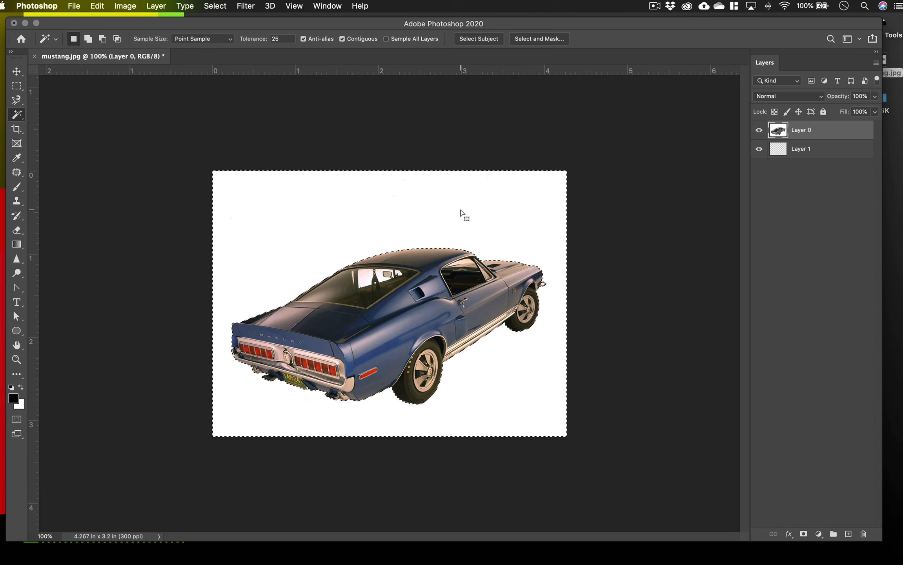
key(super+plus)
key(super+plus)
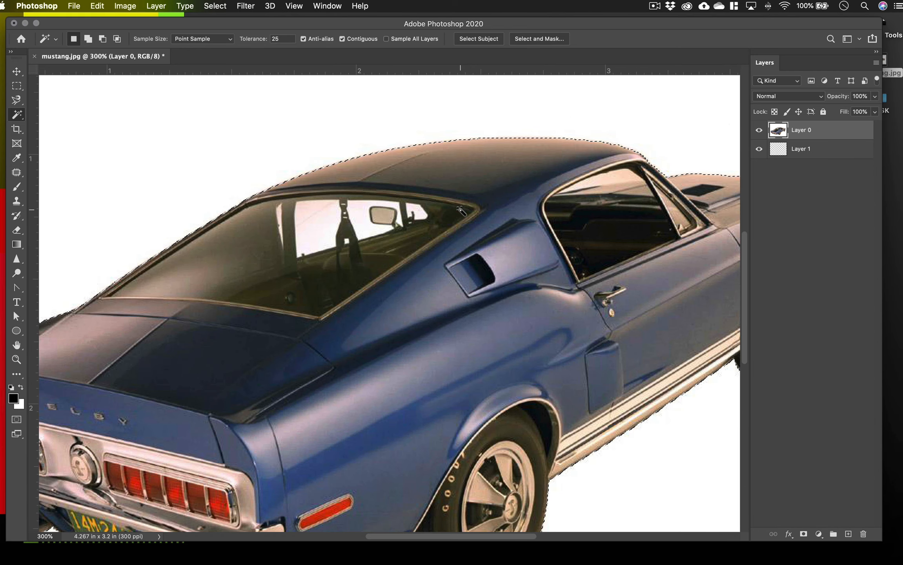
Step: Reselect the white background above the car with the Magic Wand at tolerance 25
scroll(299, 196, up, 5)
scroll(298, 196, left, 5)
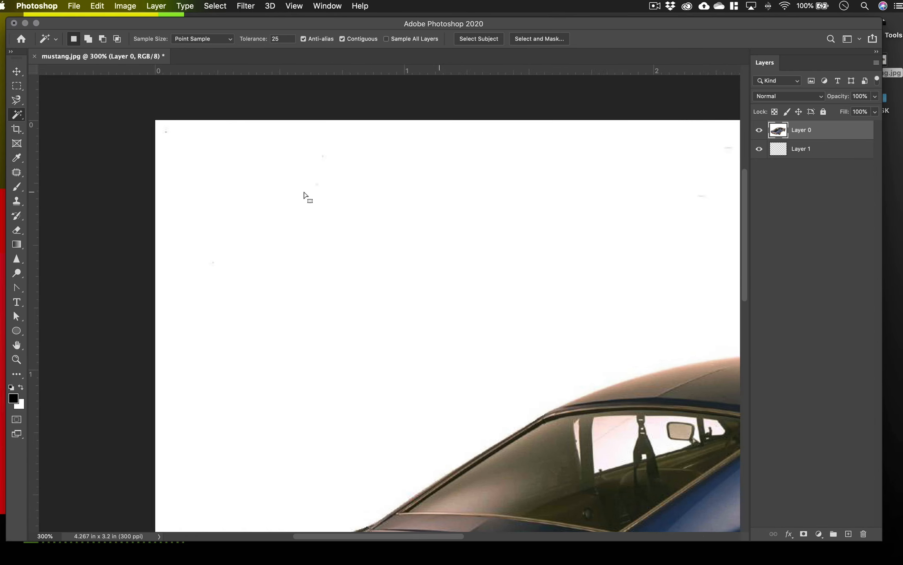
scroll(304, 195, left, 3)
scroll(457, 276, right, 5)
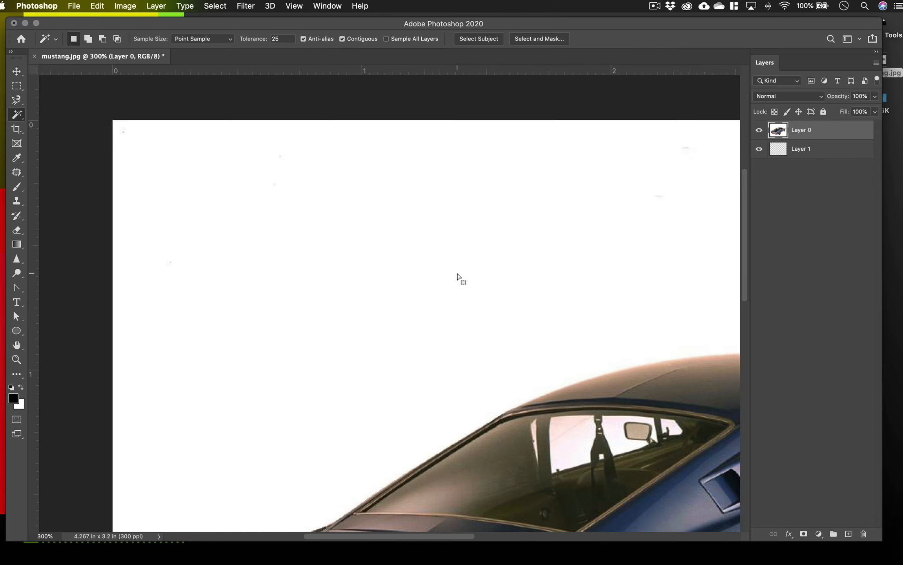
scroll(457, 277, right, 2)
click(458, 277)
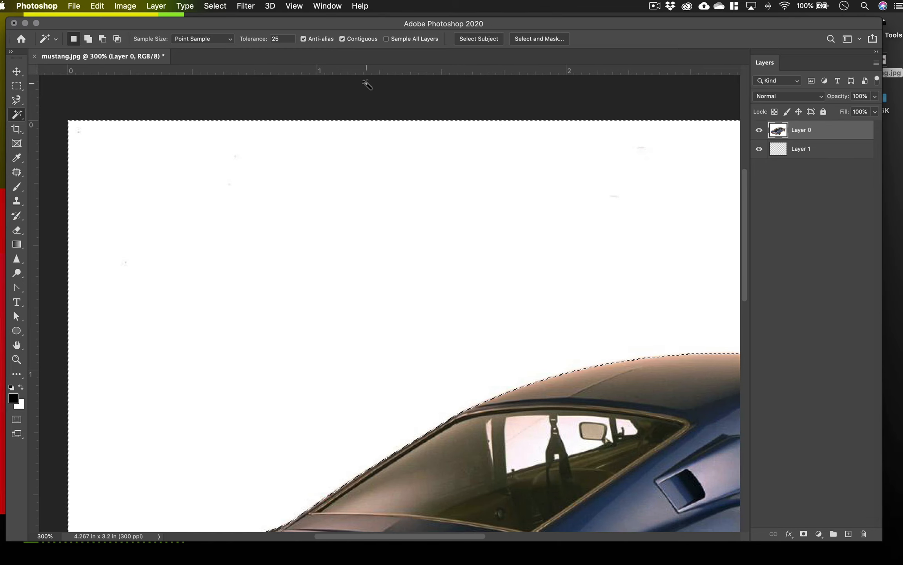
Step: Clear the selection, set the Magic Wand tolerance to 6, and select the white background around the car again
key(super+d)
scroll(367, 84, right, 1)
scroll(256, 42, down, 1)
drag(257, 42, 235, 43)
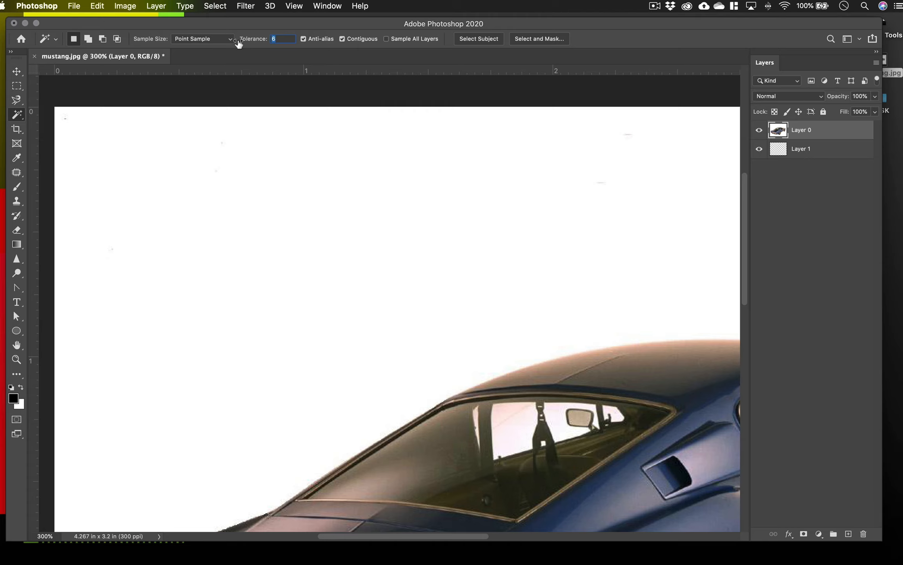
click(318, 212)
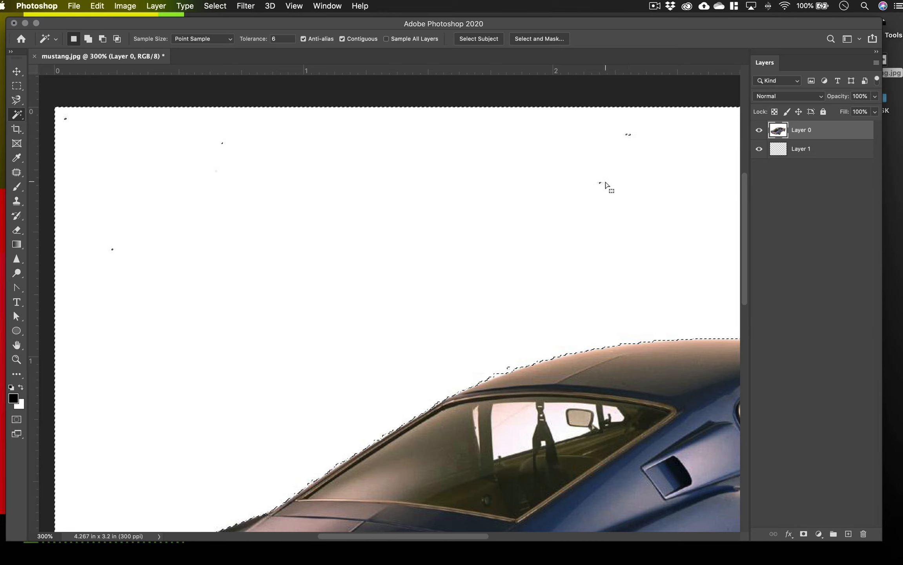
Step: Examine the faint specks in the white background and the selection outlines around them at 700%
scroll(297, 268, left, 2)
scroll(297, 268, left, 2)
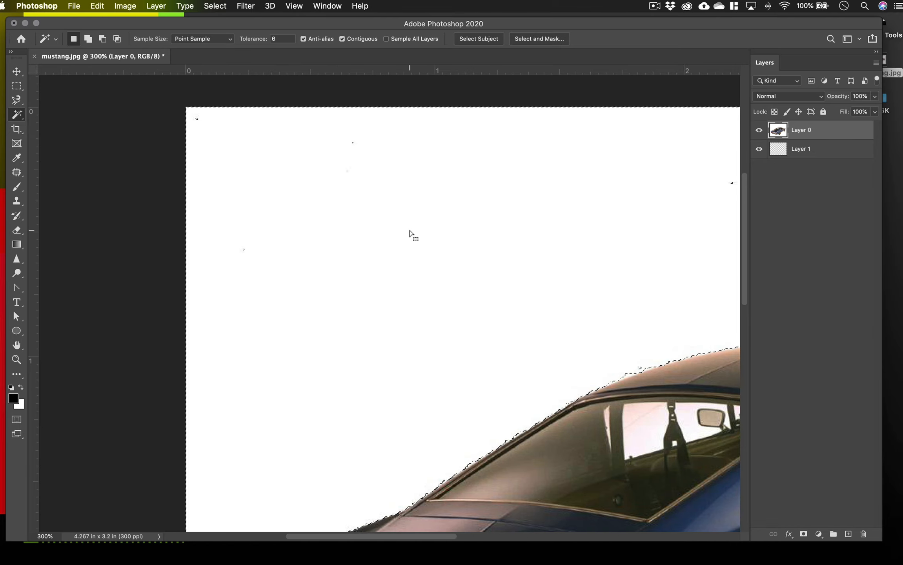
scroll(409, 231, up, 3)
scroll(409, 231, up, 2)
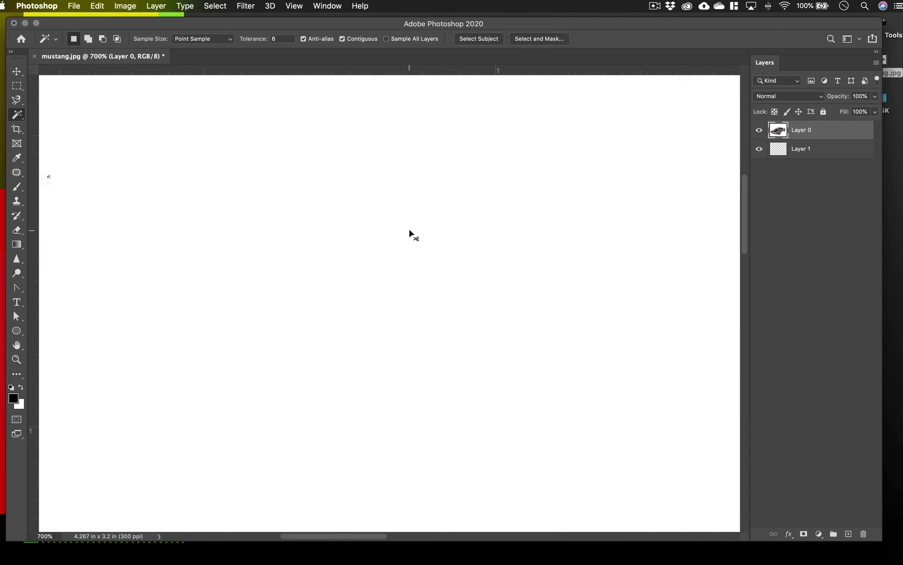
scroll(465, 234, right, 4)
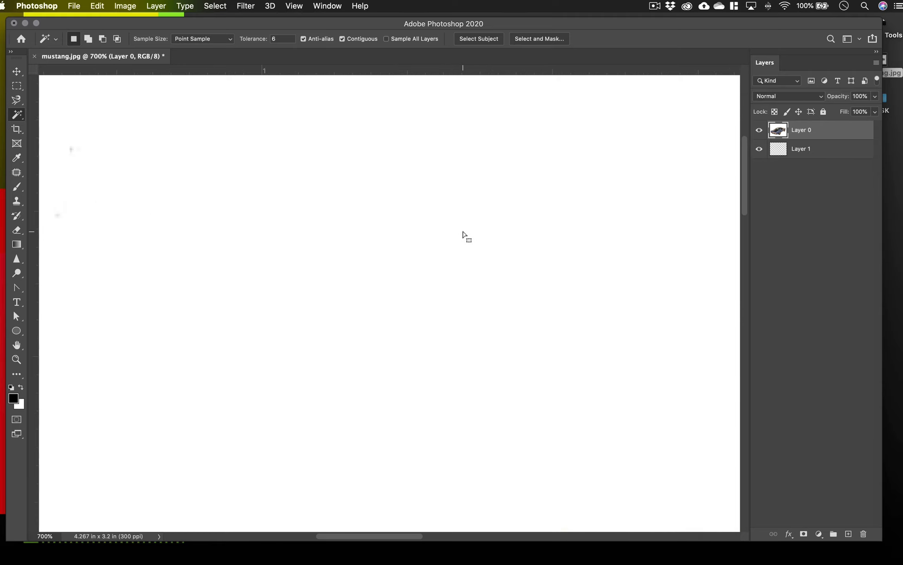
scroll(463, 236, up, 2)
scroll(462, 235, right, 4)
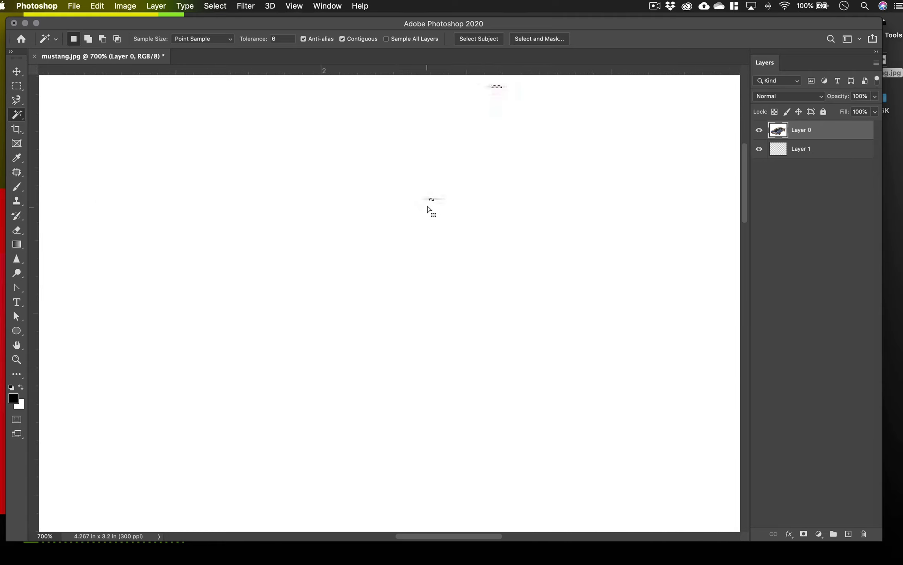
scroll(473, 178, up, 1)
key(super+1)
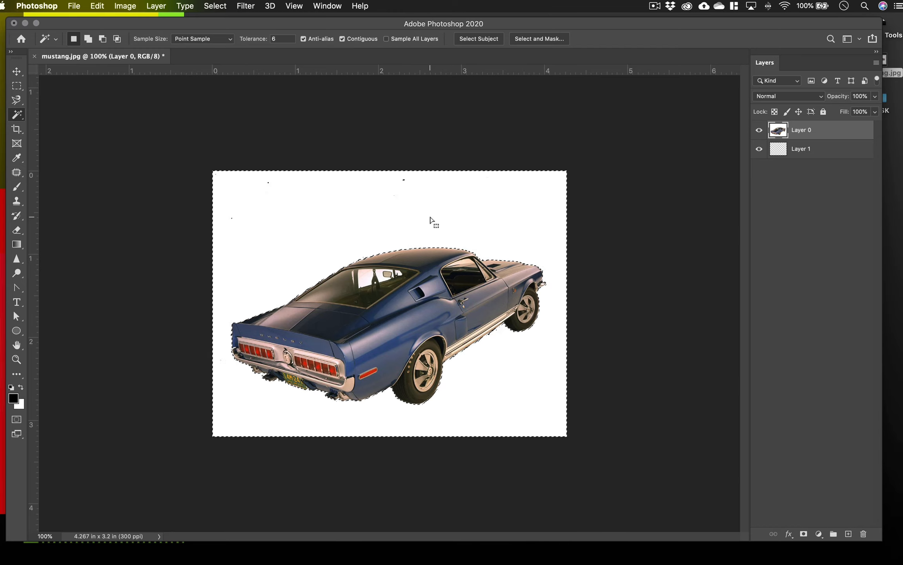
Step: Select the white background with the Magic Wand at tolerance 34 in place of the current selection, delete it, and deselect
key(super+d)
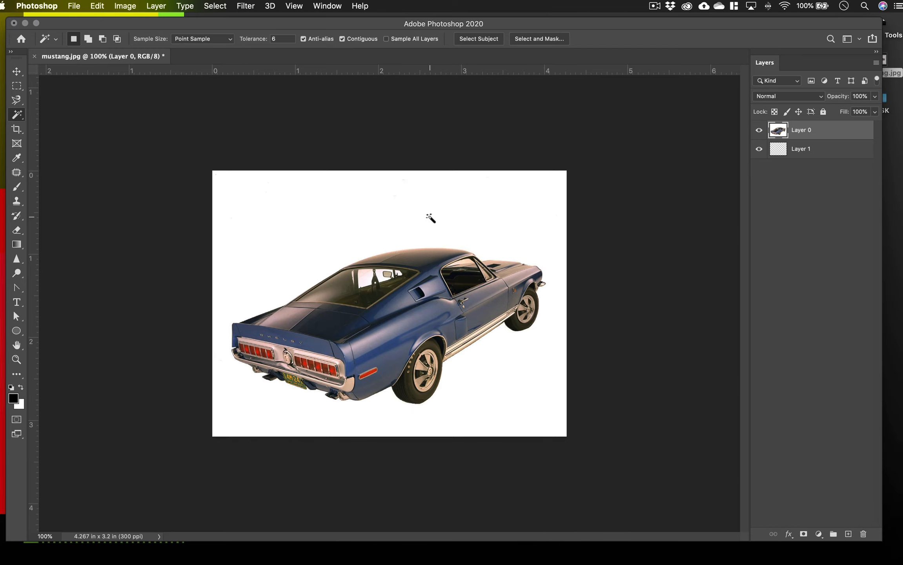
drag(250, 41, 264, 44)
click(314, 225)
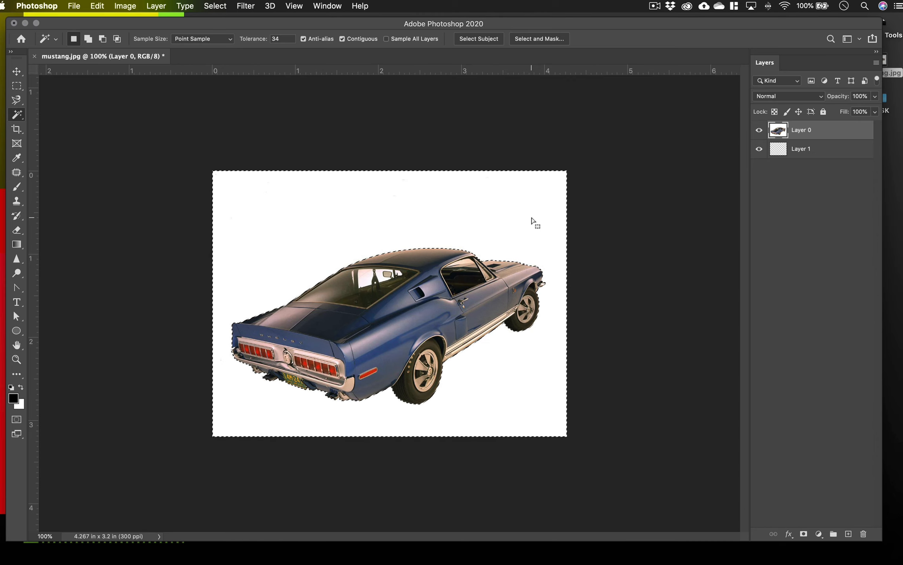
key(Delete)
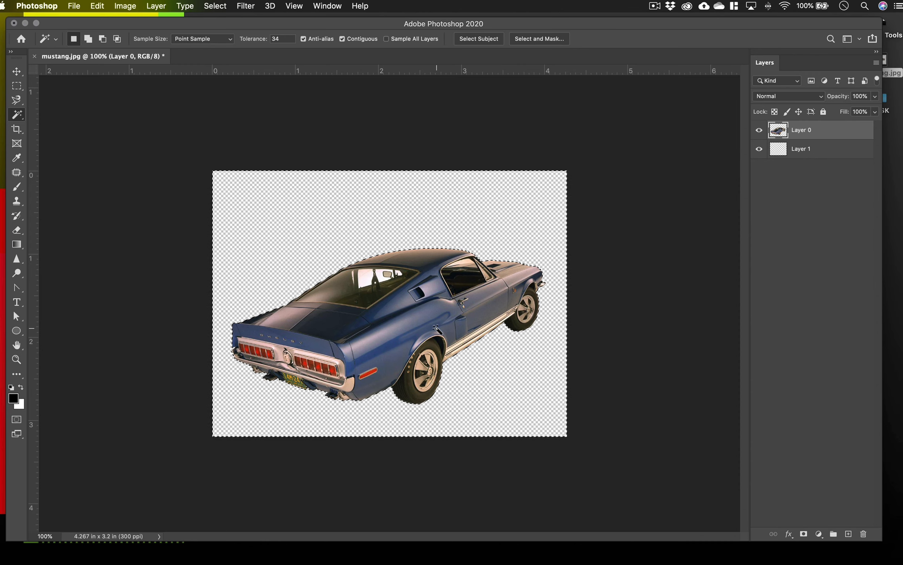
key(super+d)
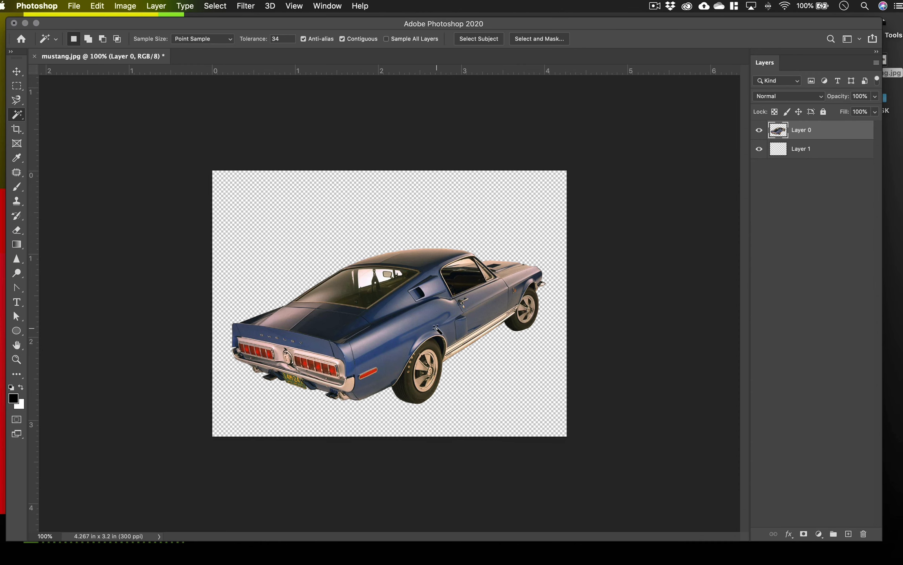
Step: Examine the car's rear window at up to 600% for white background showing through the glass
key(super+equal)
key(super+equal)
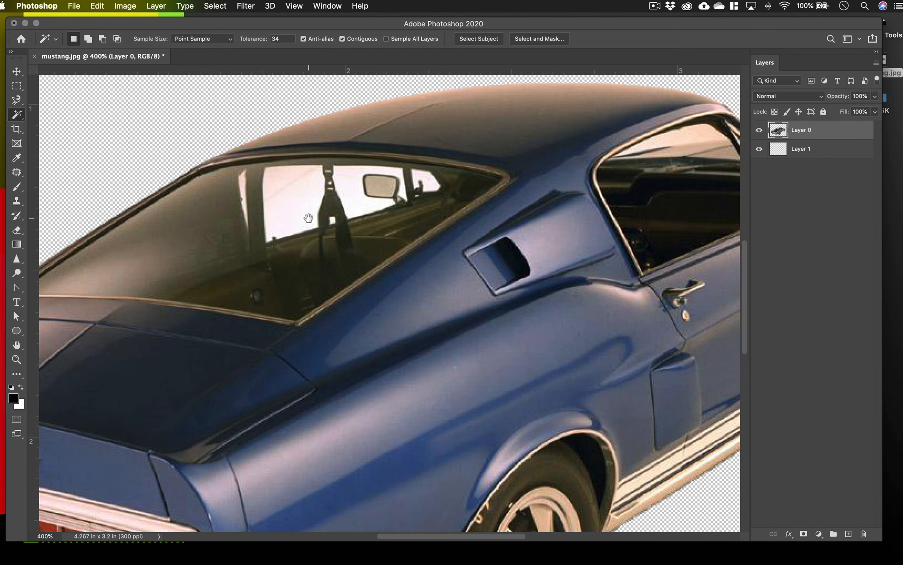
drag(309, 219, 279, 210)
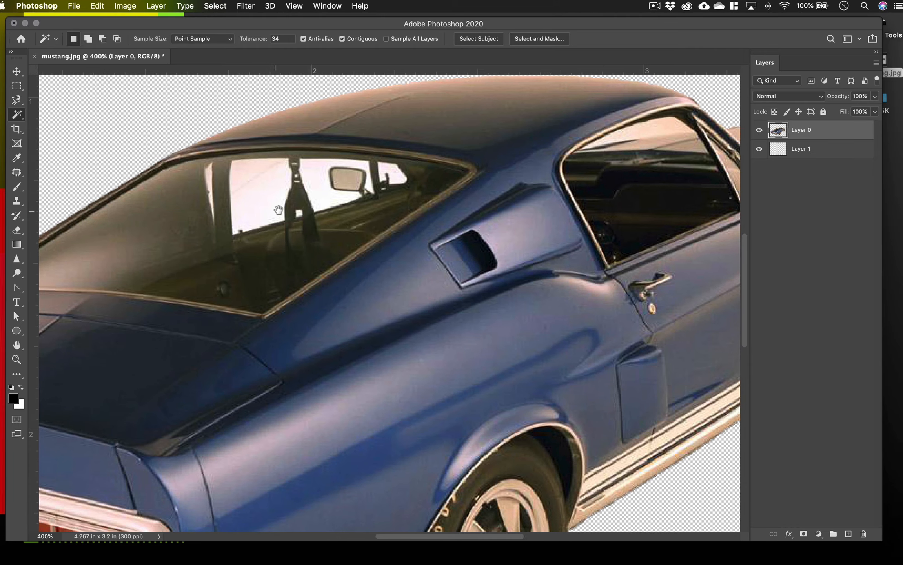
key(super+equal)
key(super+equal)
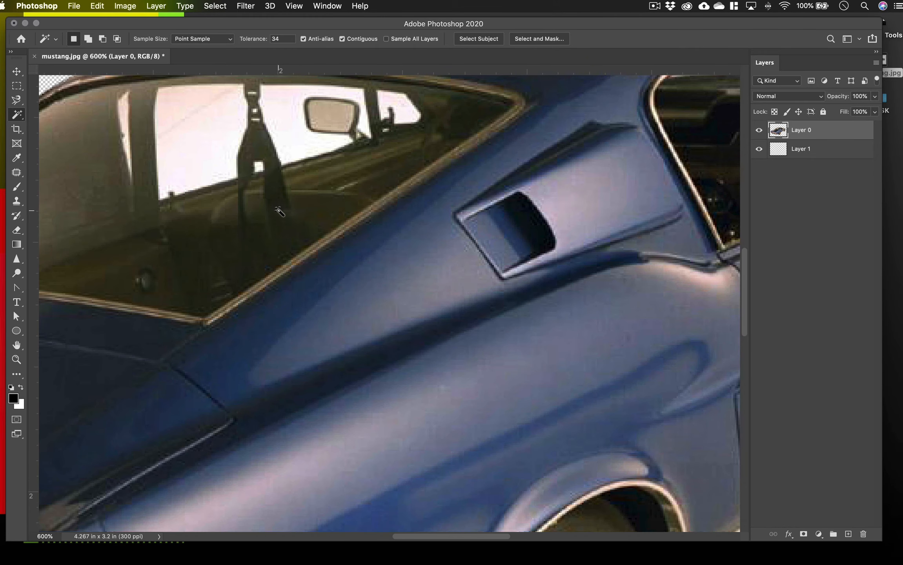
drag(227, 189, 373, 221)
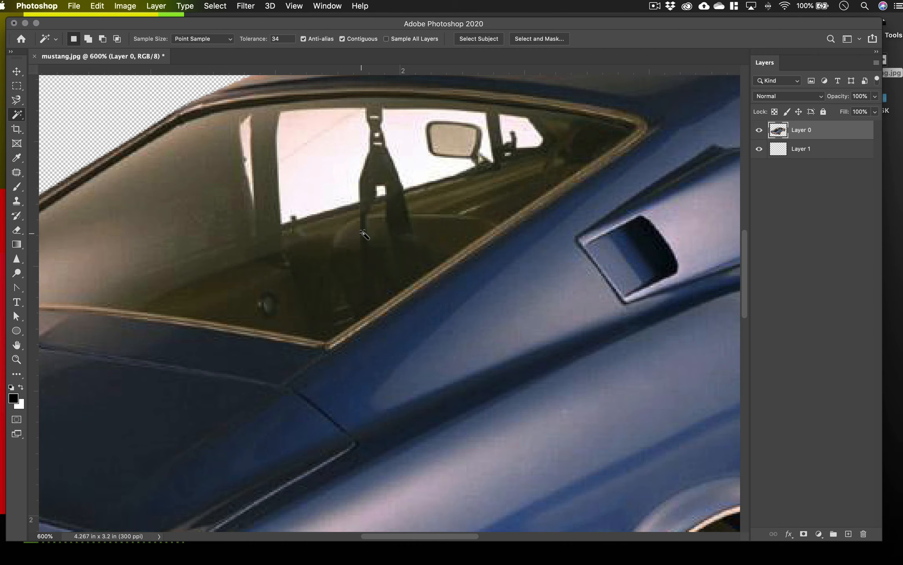
drag(364, 234, 336, 269)
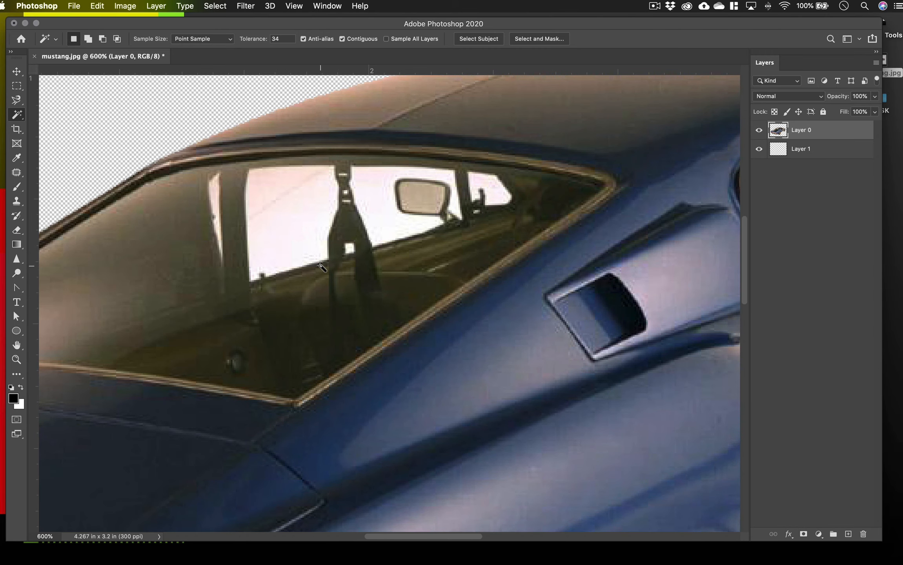
drag(298, 231, 312, 250)
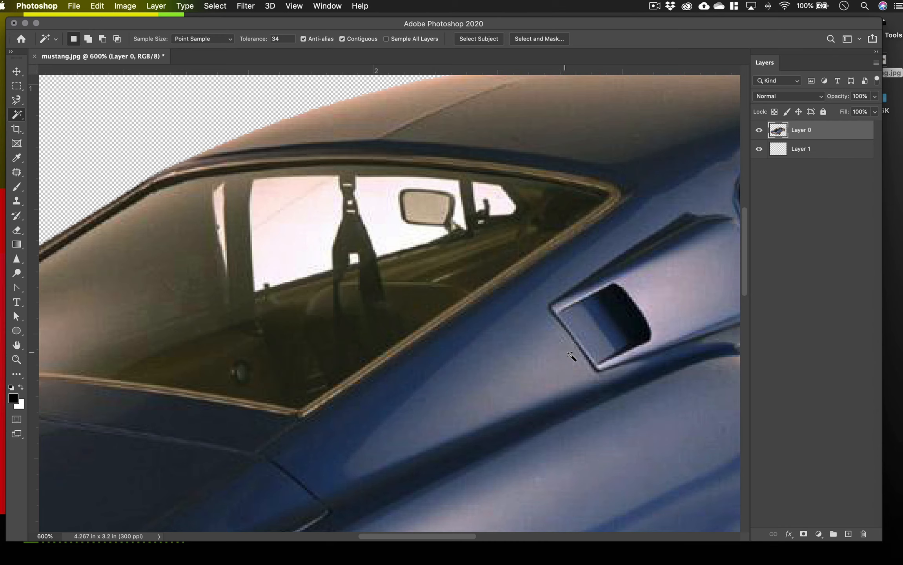
scroll(609, 340, down, 5)
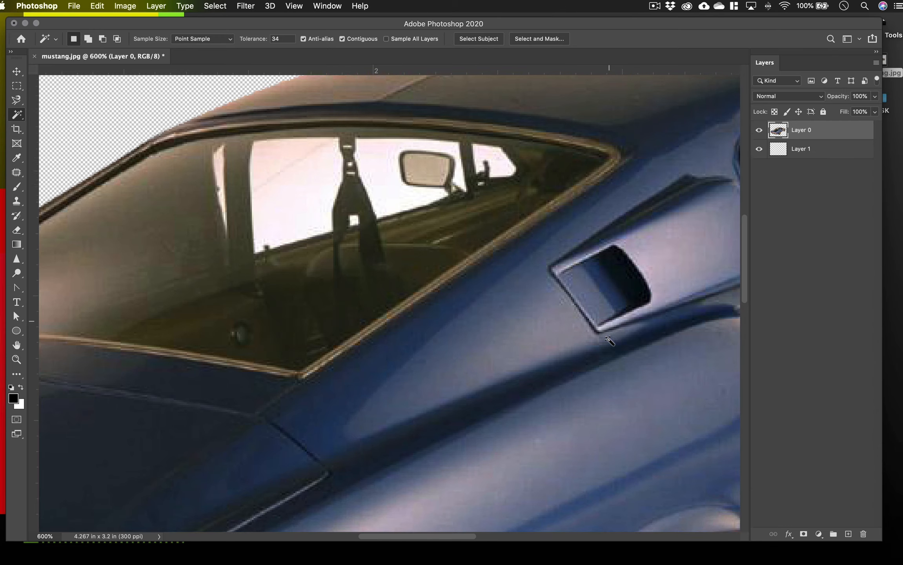
scroll(610, 340, up, 4)
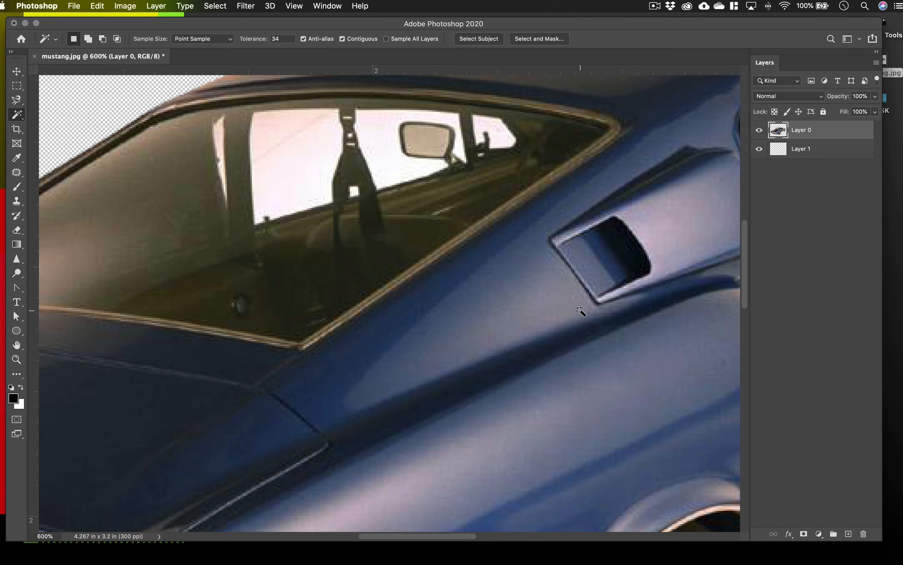
scroll(580, 312, up, 1)
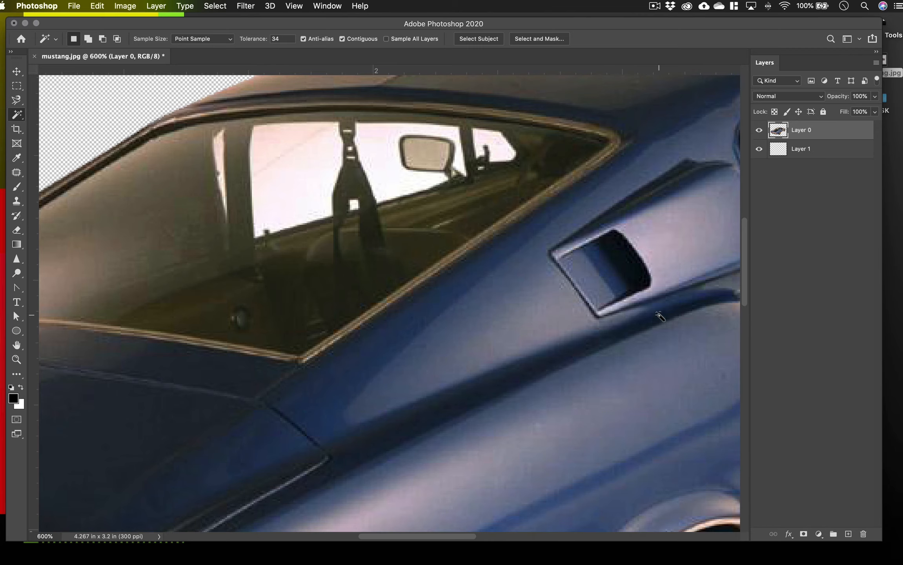
Step: Examine the pixel colours around the side air scoop and inside the rear window at 1600%
key(super+equal)
key(super+equal)
key(super+equal)
key(super+equal)
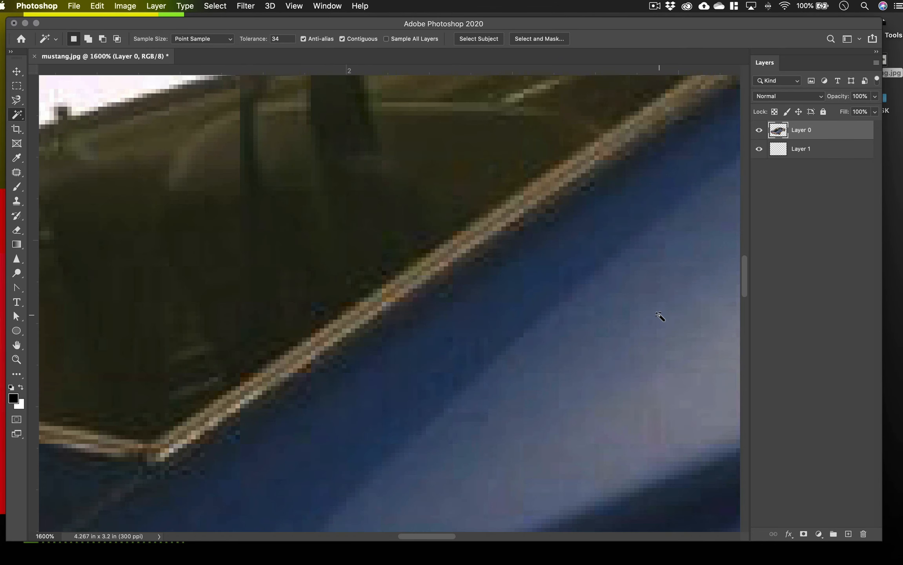
scroll(671, 301, down, 5)
scroll(672, 301, right, 5)
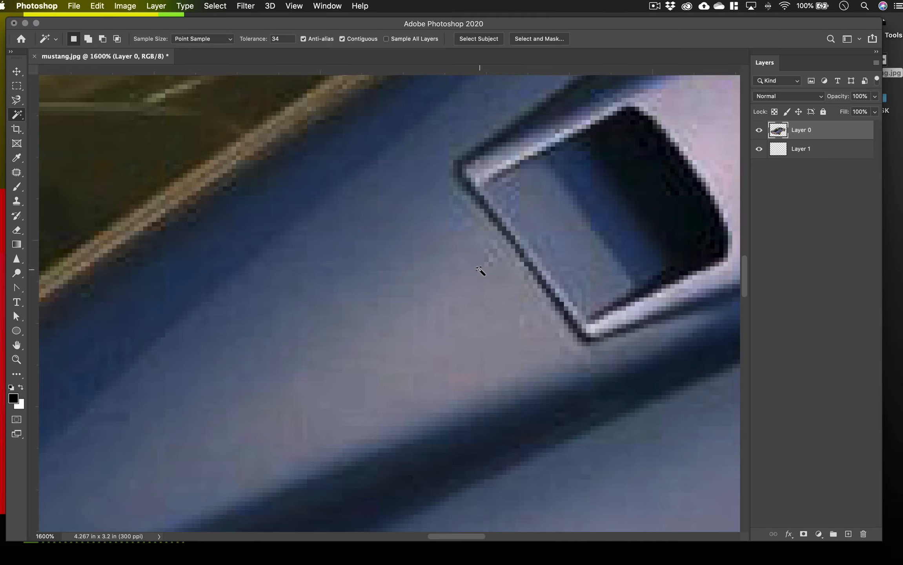
scroll(490, 278, up, 10)
scroll(490, 278, left, 4)
scroll(487, 271, down, 5)
scroll(487, 271, left, 8)
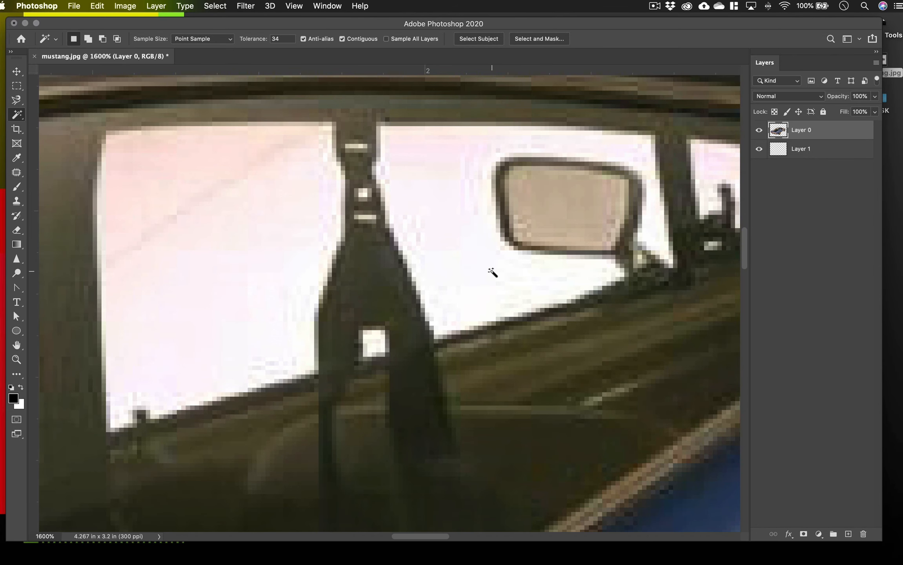
Step: Combine the four large white areas seen through the rear window into one Magic Wand selection, delete them, and deselect
scroll(493, 272, down, 6)
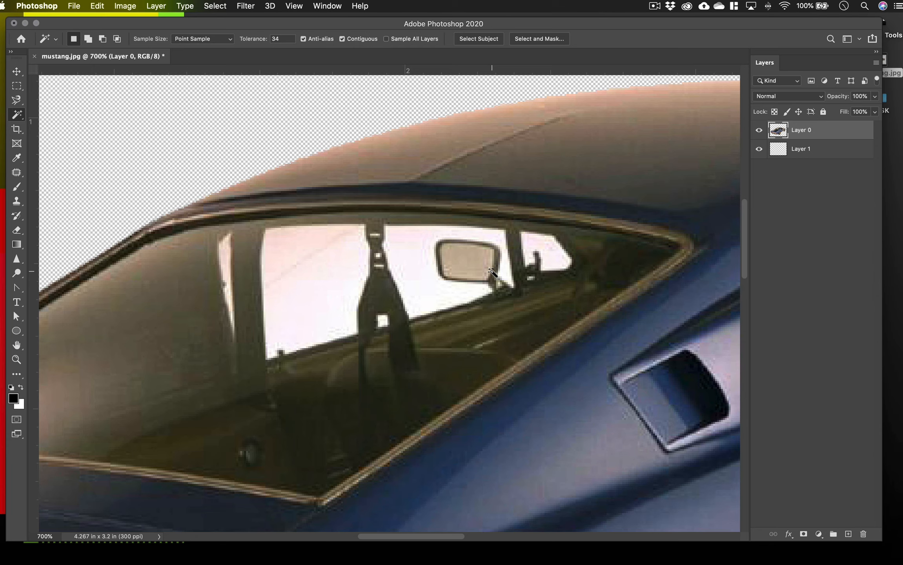
scroll(493, 271, down, 3)
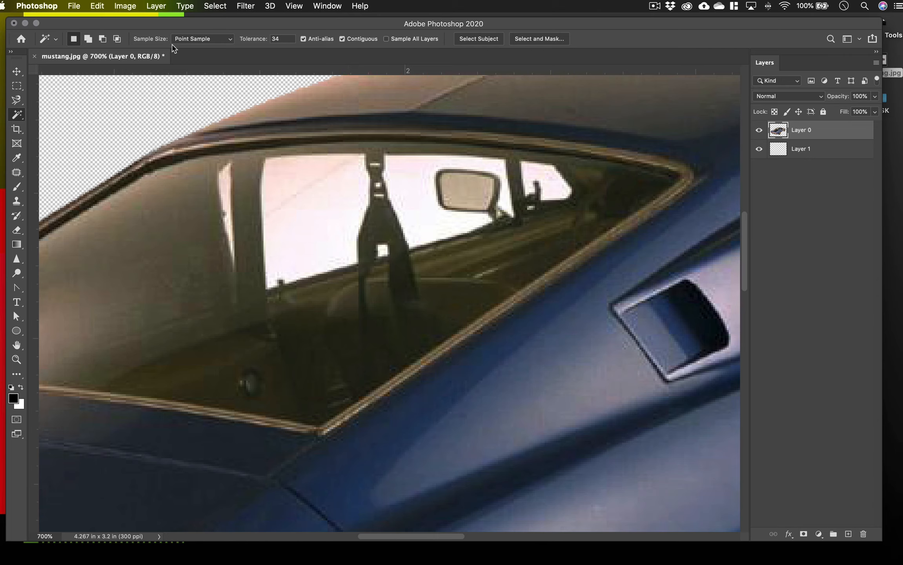
click(307, 197)
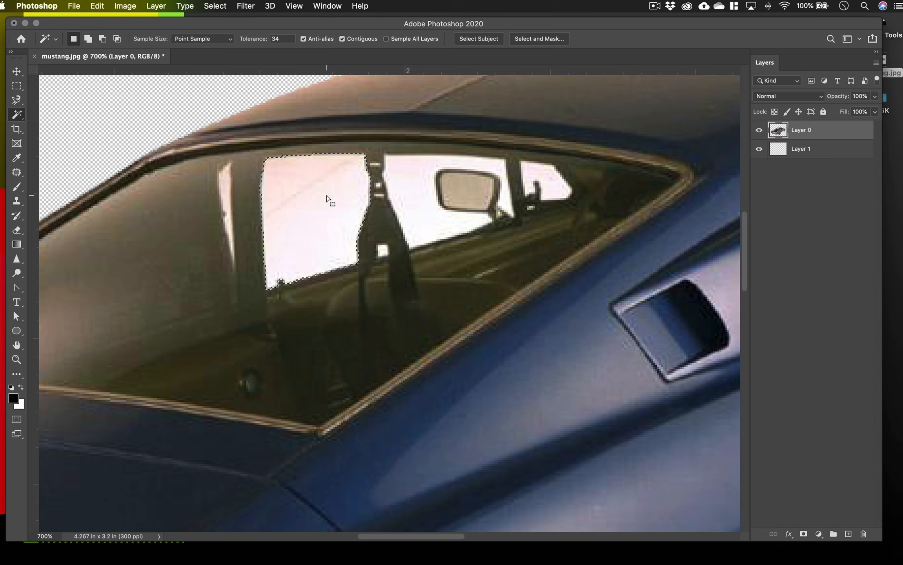
key(Delete)
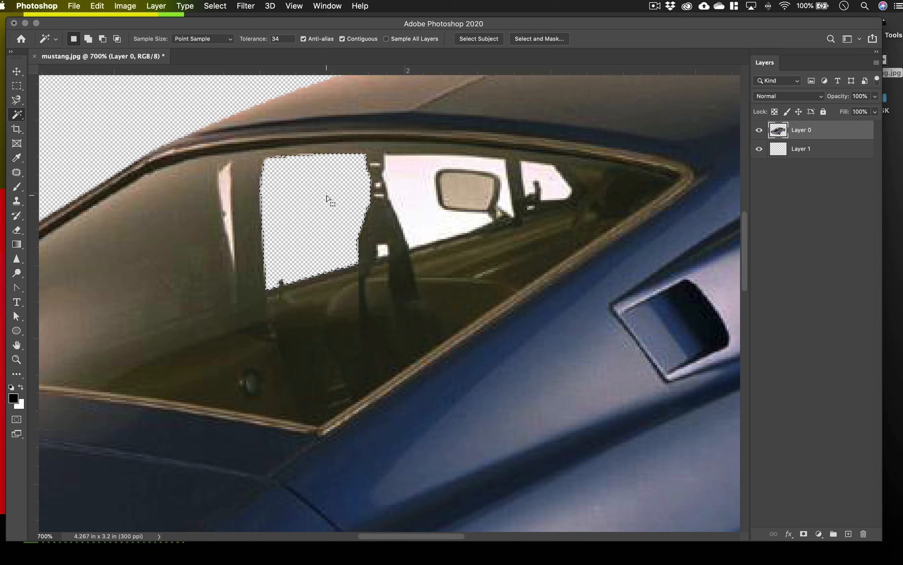
key(super+z)
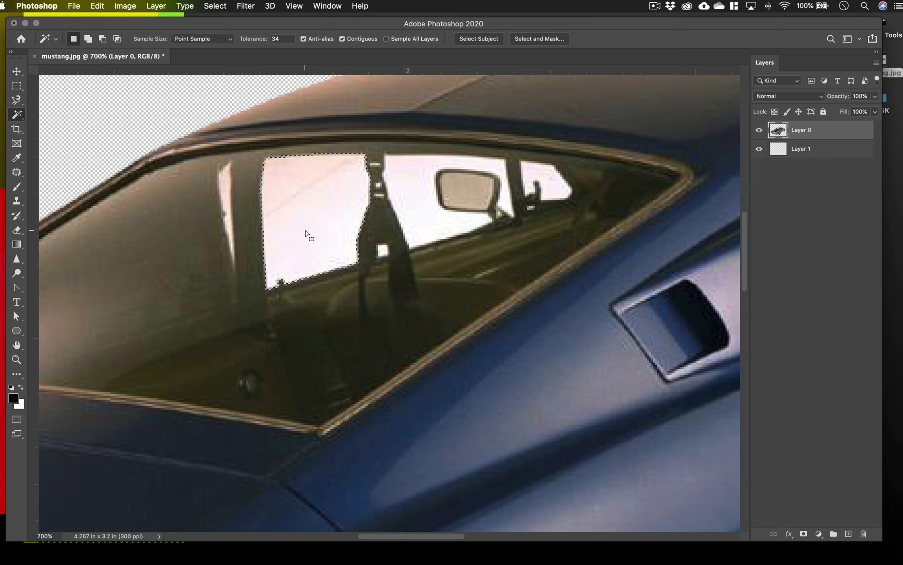
shift+click(230, 194)
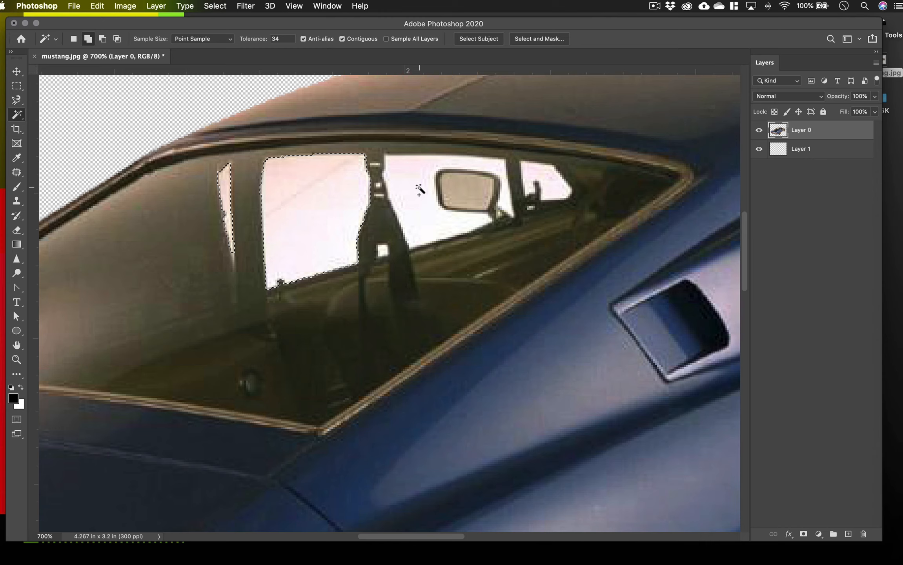
shift+click(419, 191)
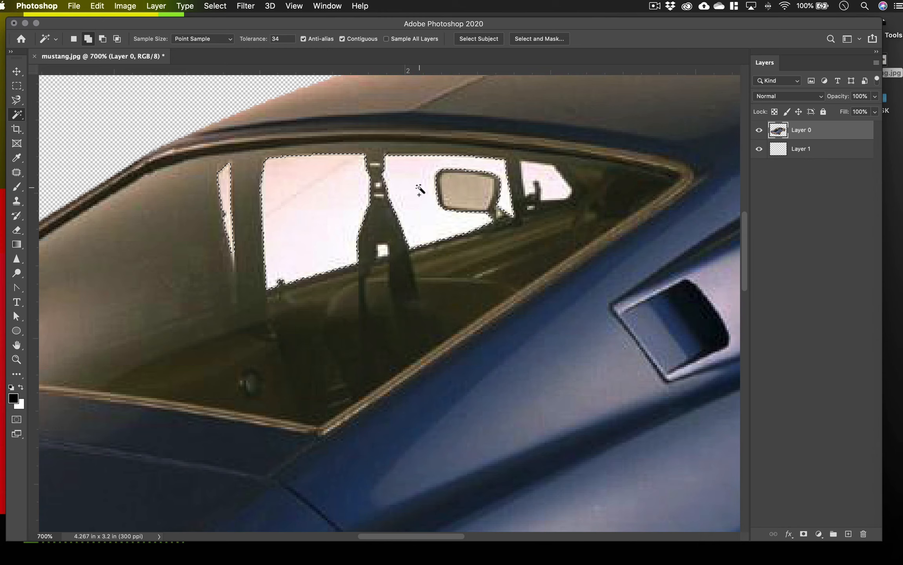
shift+click(556, 186)
key(Delete)
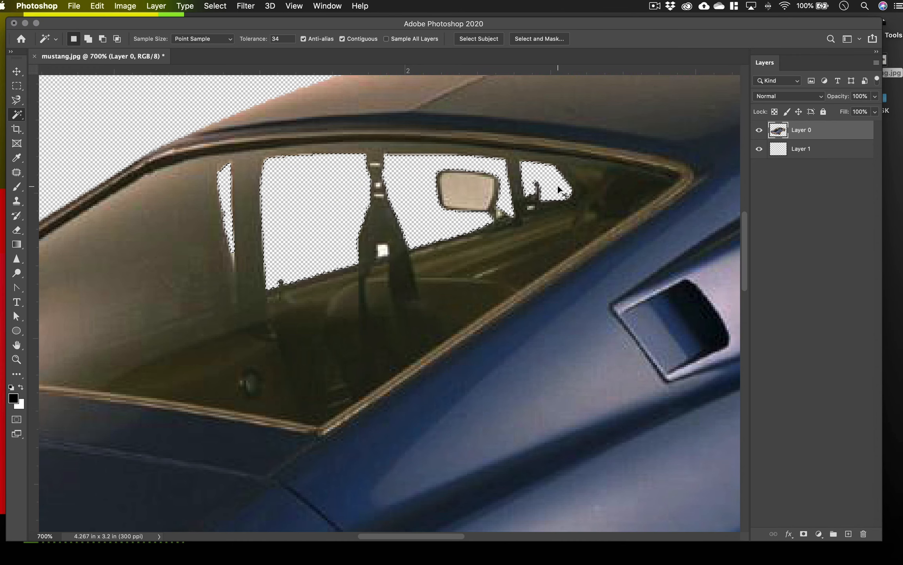
key(super+d)
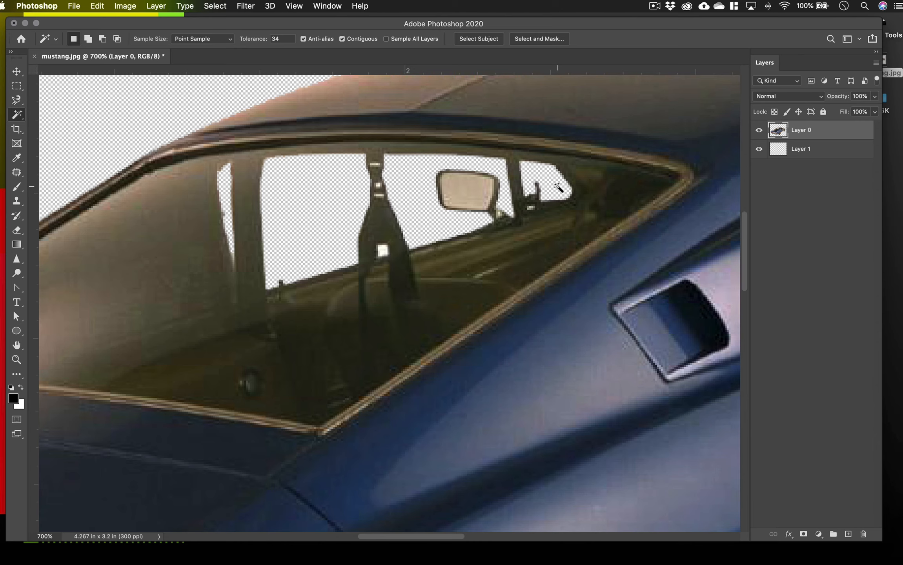
Step: Try selecting the bright background through the front side window with the Magic Wand at tolerance 34, and deselect it
scroll(560, 192, right, 10)
scroll(541, 192, up, 5)
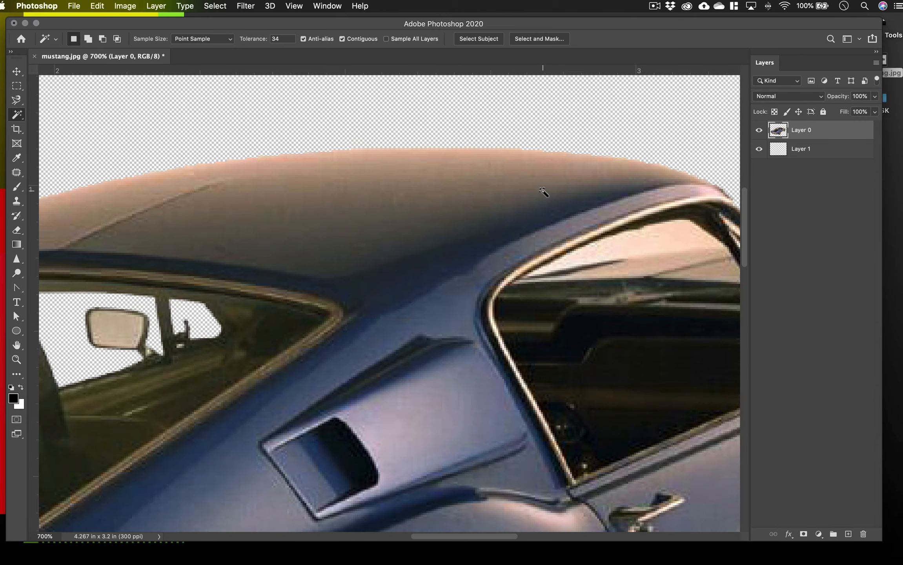
scroll(531, 181, right, 5)
click(492, 190)
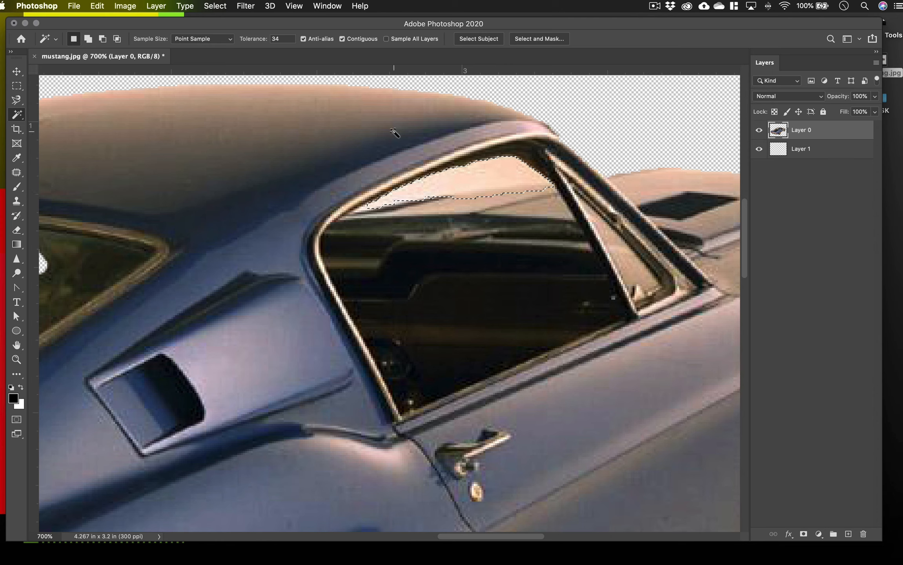
key(super+d)
Step: Select the whole bright background through the front side window with the Magic Wand at tolerance 9, delete it, and deselect
drag(261, 39, 247, 39)
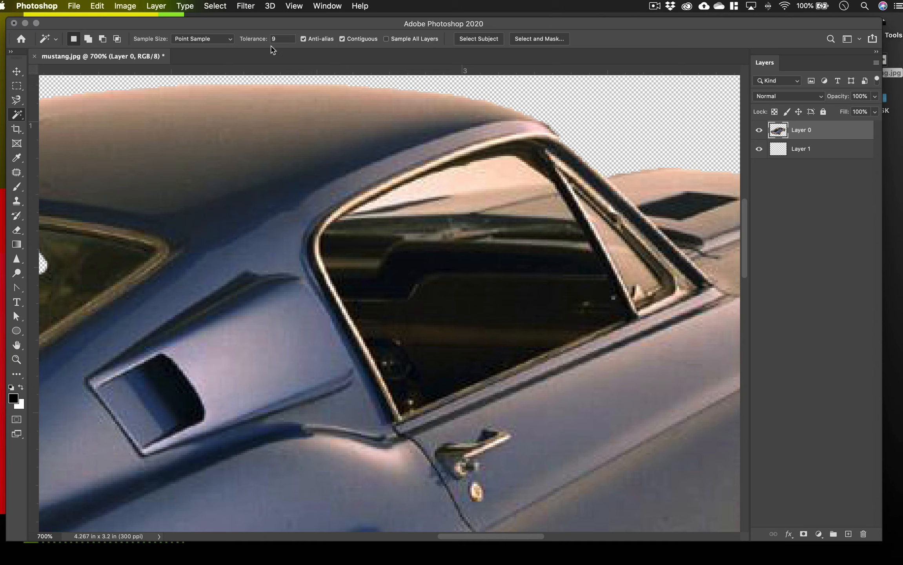
click(489, 180)
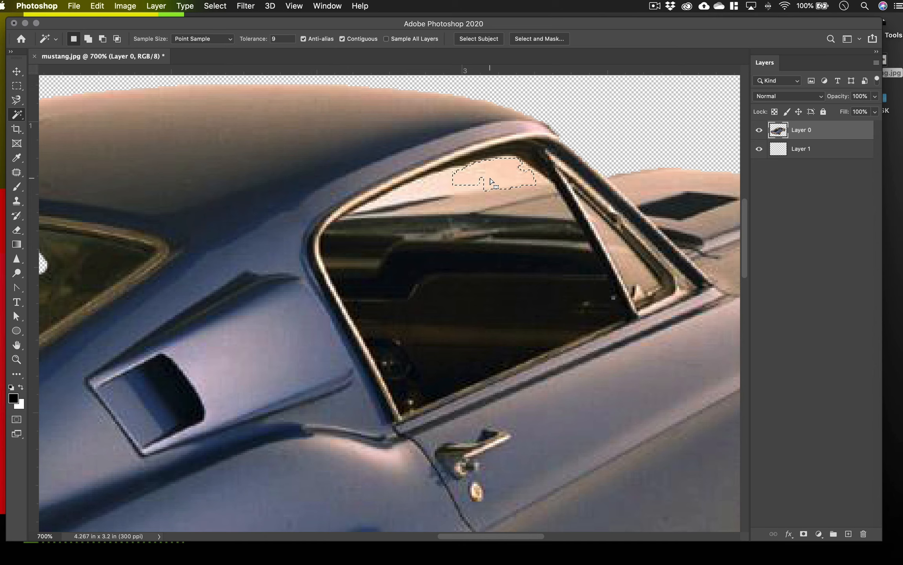
shift+click(538, 176)
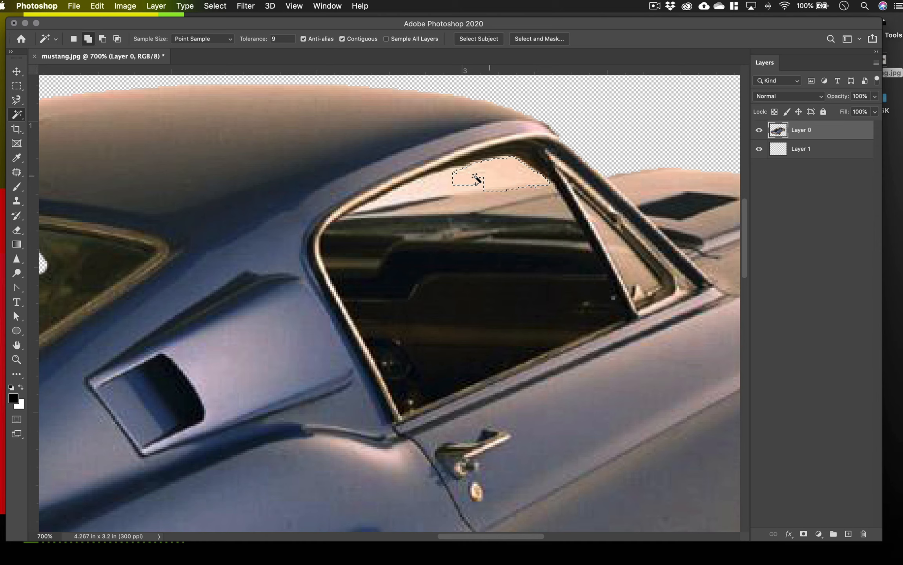
shift+click(471, 189)
shift+click(455, 181)
shift+click(423, 191)
shift+click(374, 209)
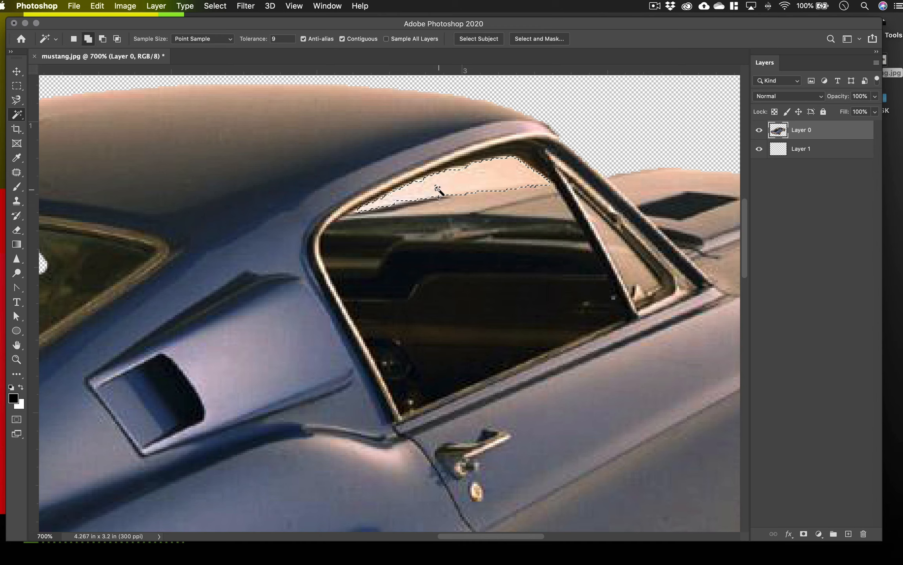
shift+click(436, 187)
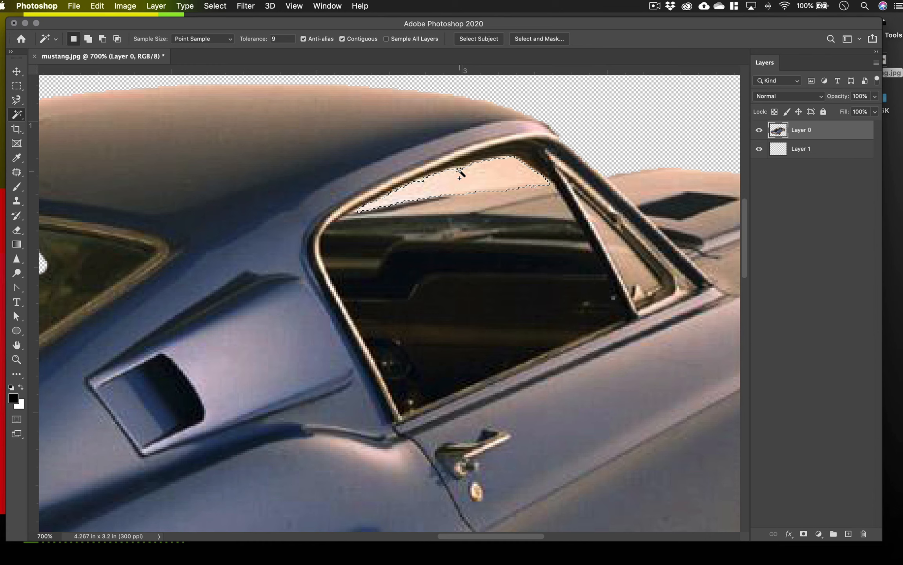
key(Delete)
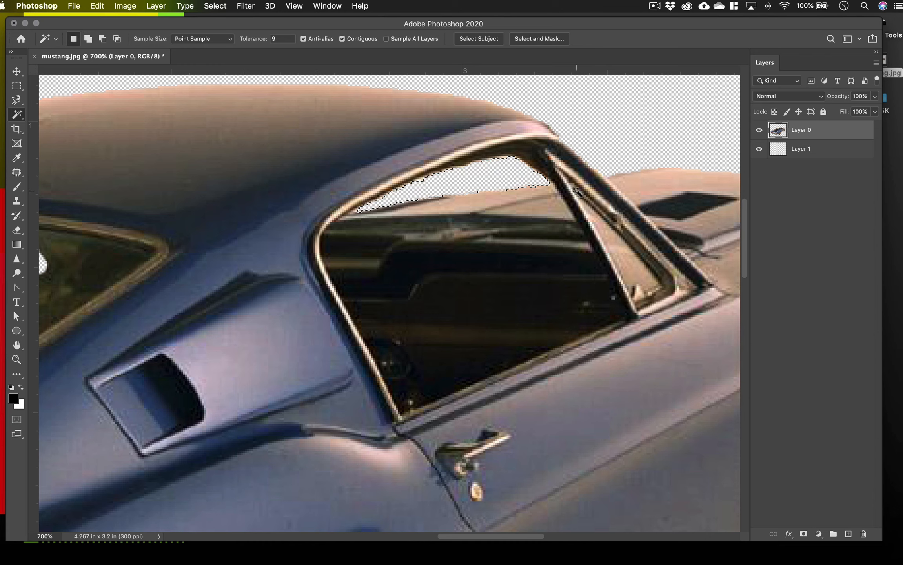
key(ctrl+d)
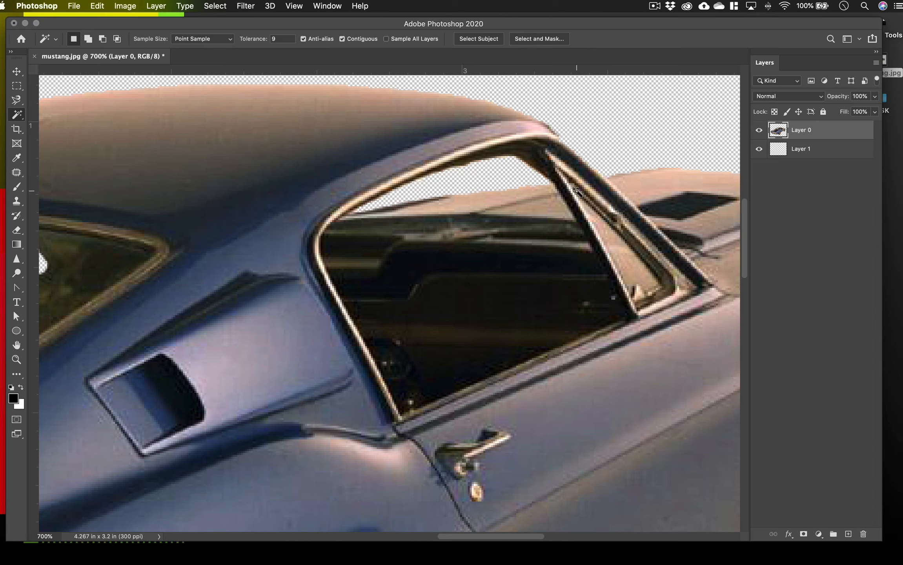
key(super+1)
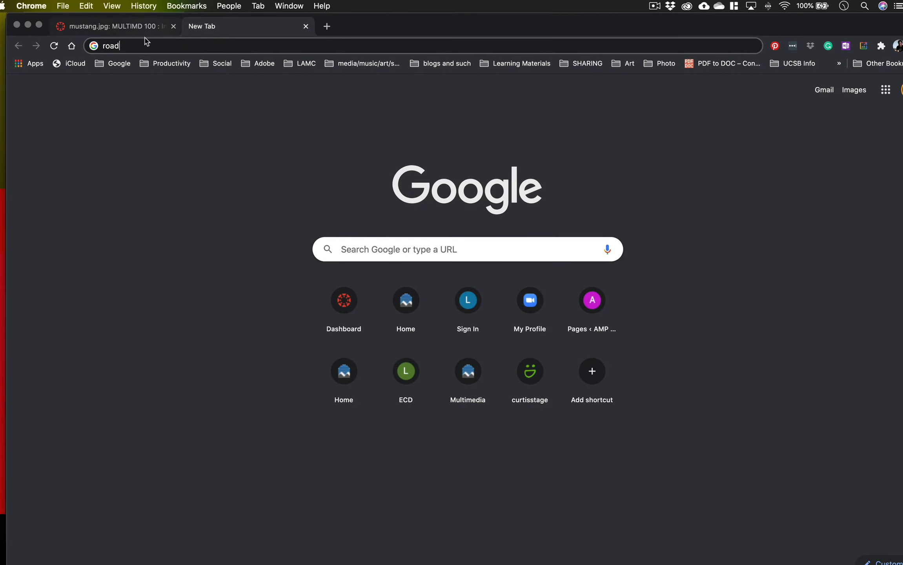
Step: Search Google Images for "road" and limit the results to large images
key(Return)
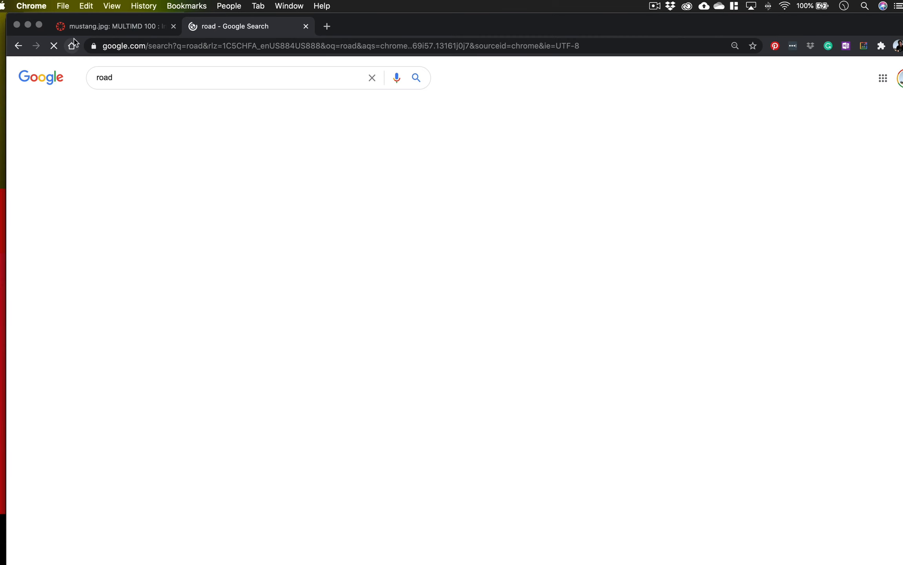
click(153, 135)
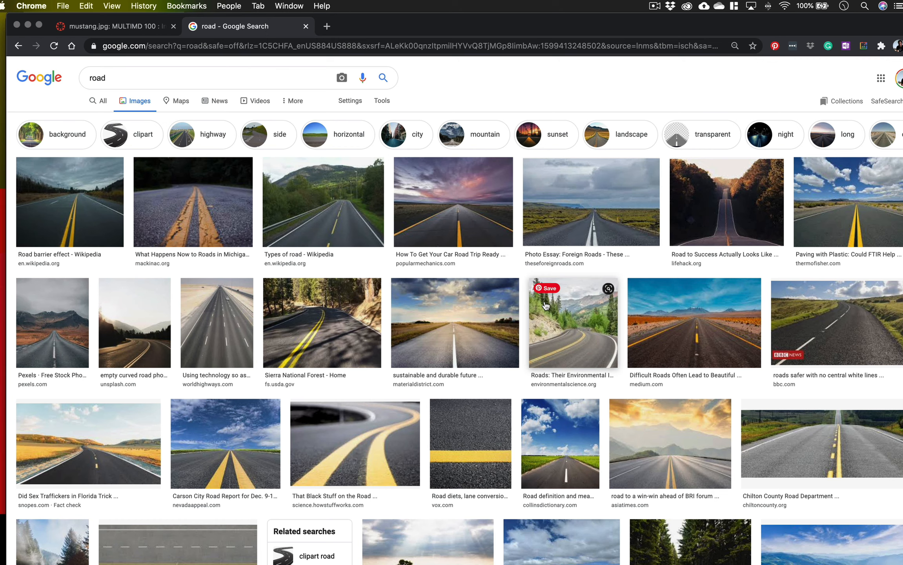
click(379, 102)
click(105, 119)
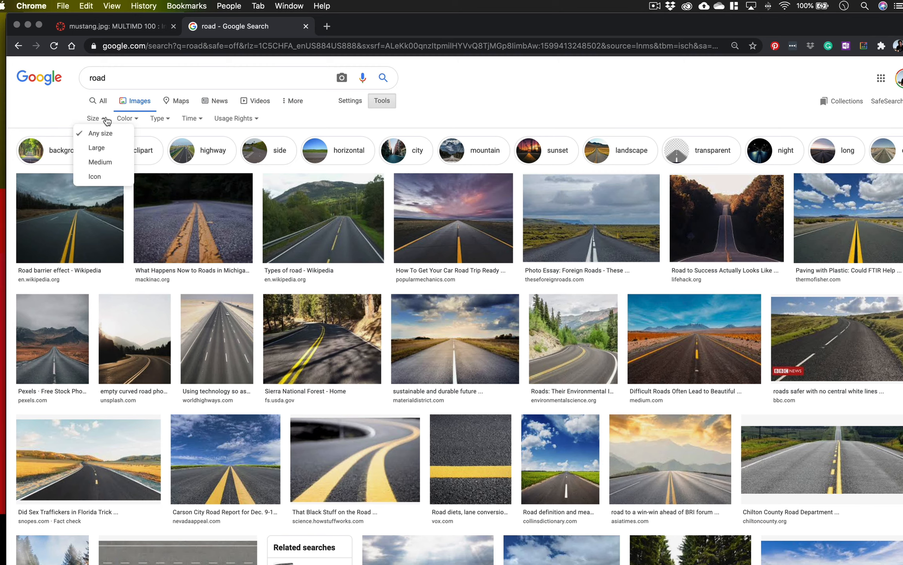
click(98, 151)
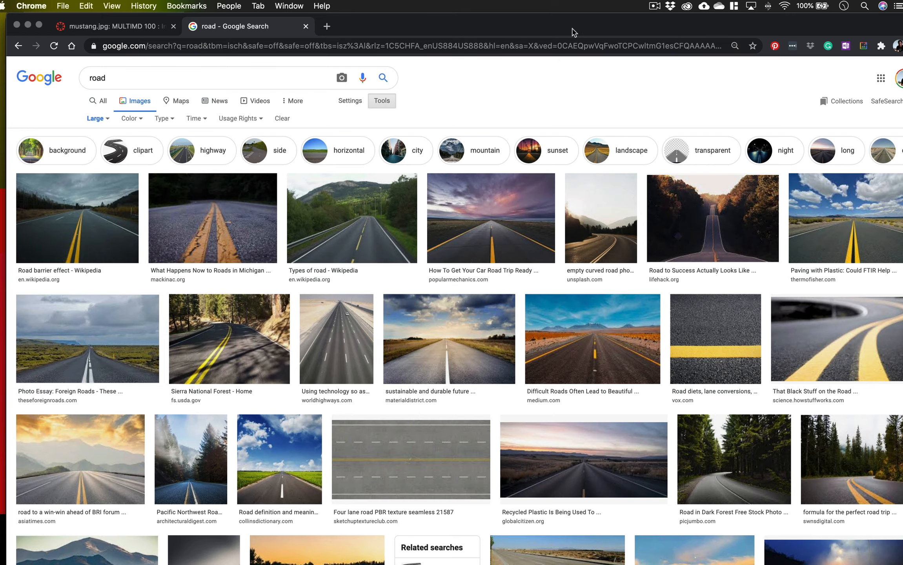
Step: Switch to Photoshop, activate the Move tool, and check the Mustang image's pixel dimensions in Image Size without changing them
drag(470, 26, 524, 486)
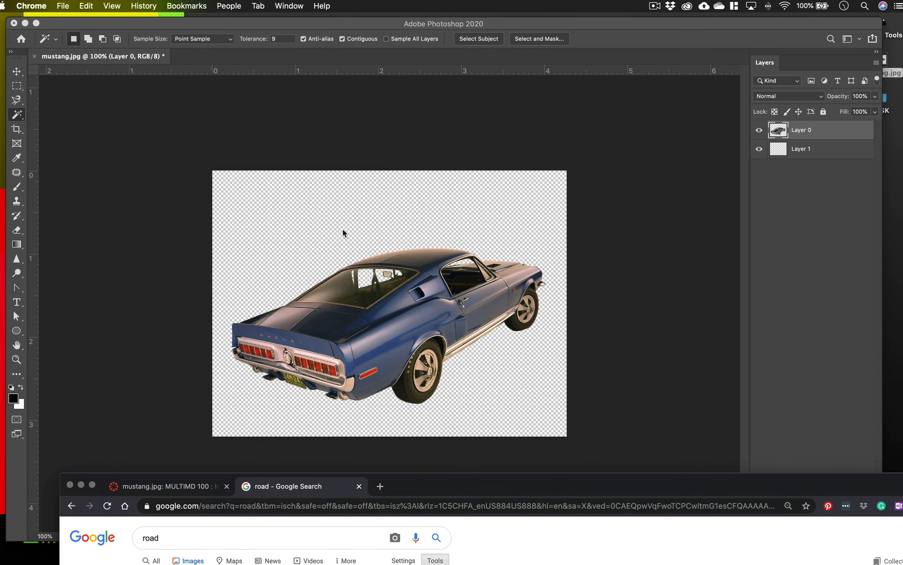
click(256, 151)
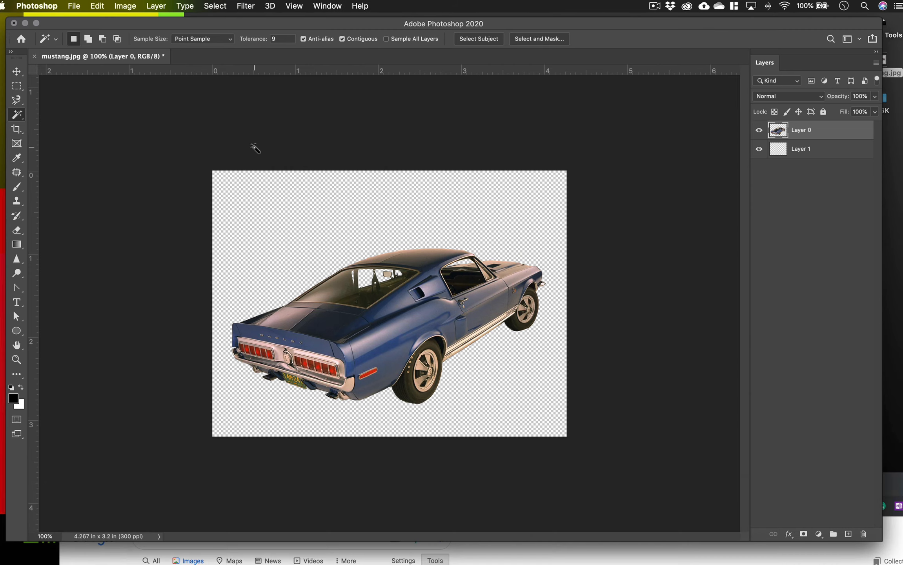
click(17, 71)
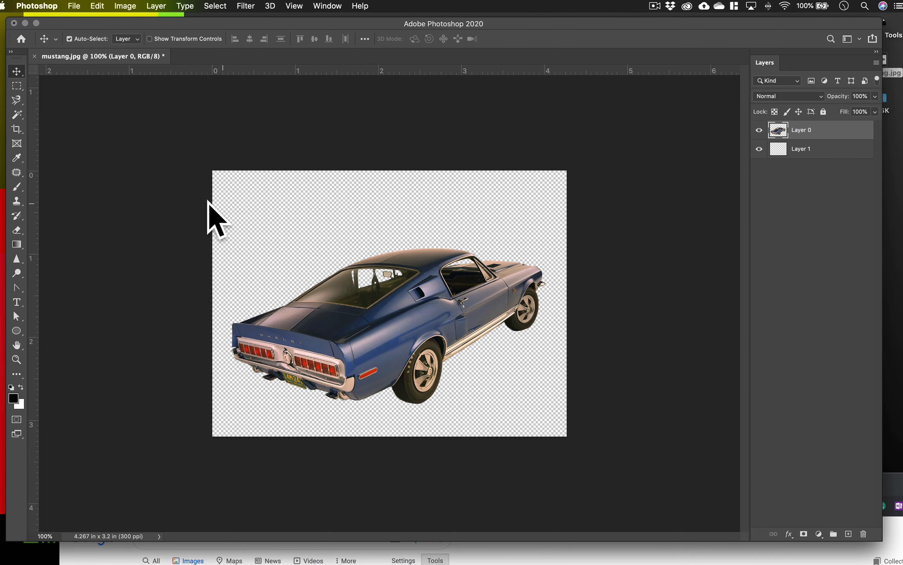
click(124, 6)
click(151, 94)
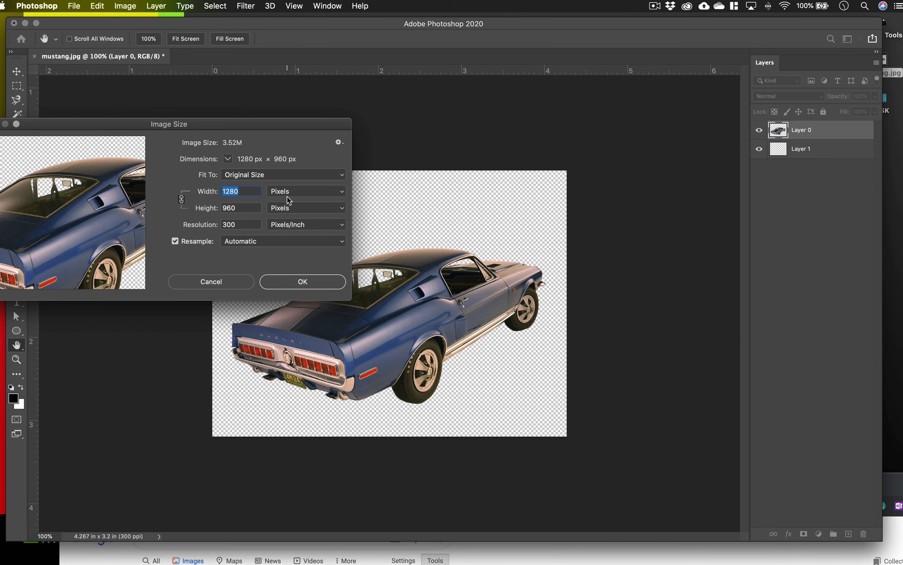
click(238, 281)
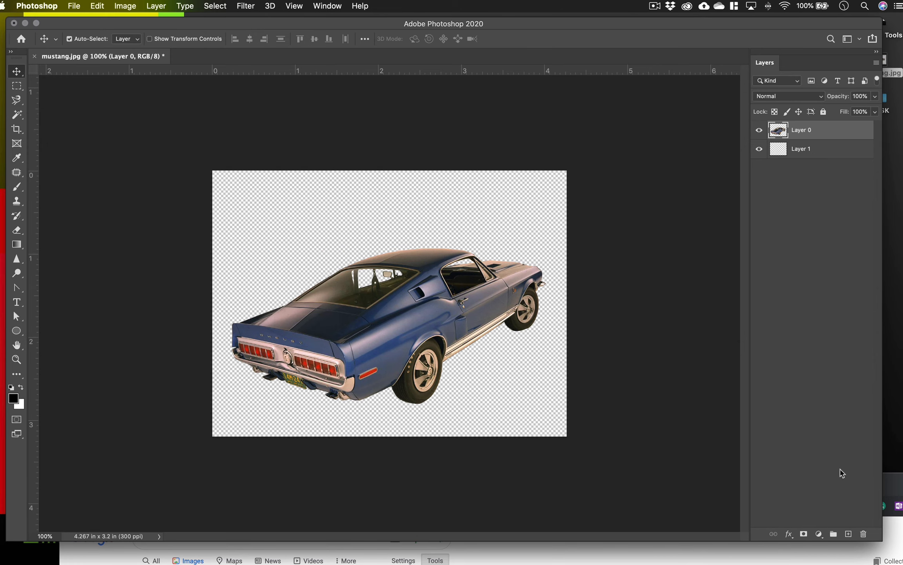
Step: Switch to the browser and examine the image size filter choices and the Google Search Settings, returning to the road results
click(899, 483)
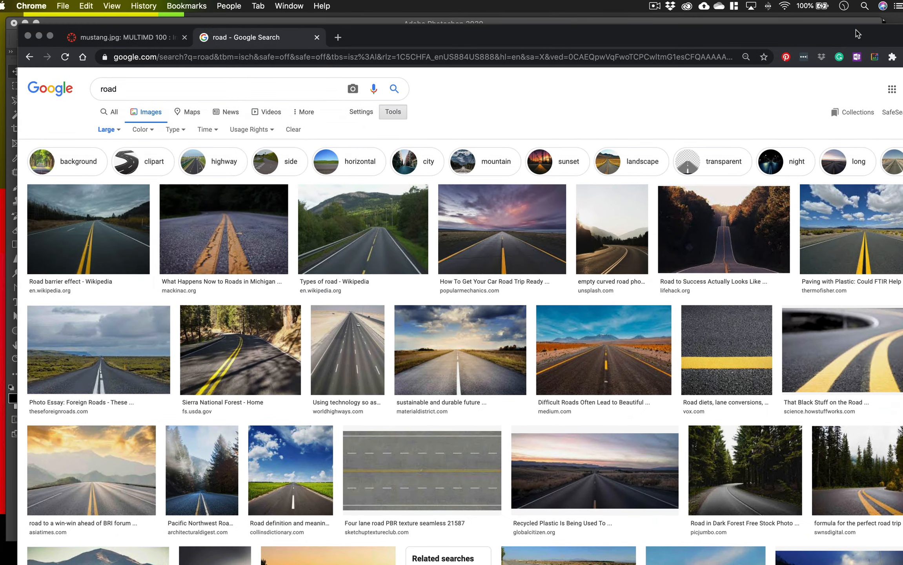
scroll(275, 298, down, 3)
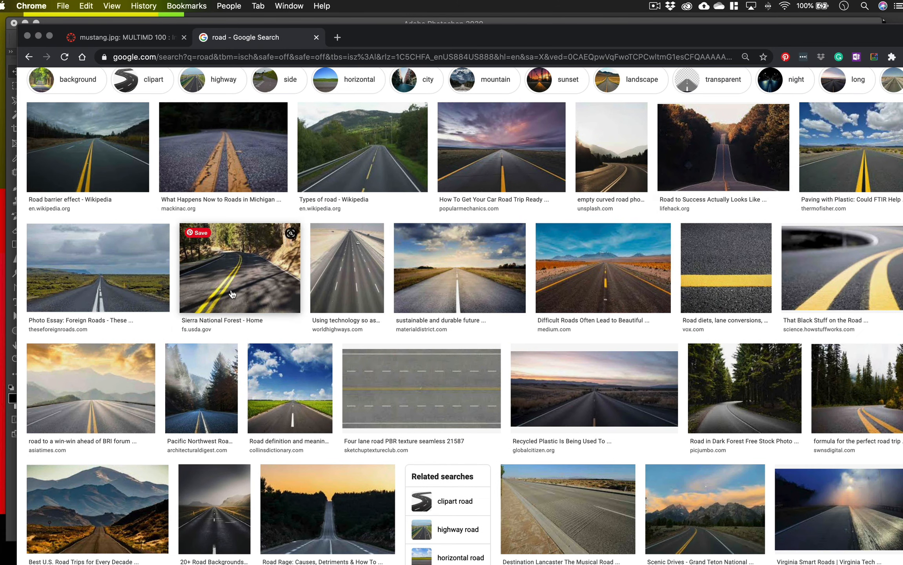
scroll(234, 290, up, 3)
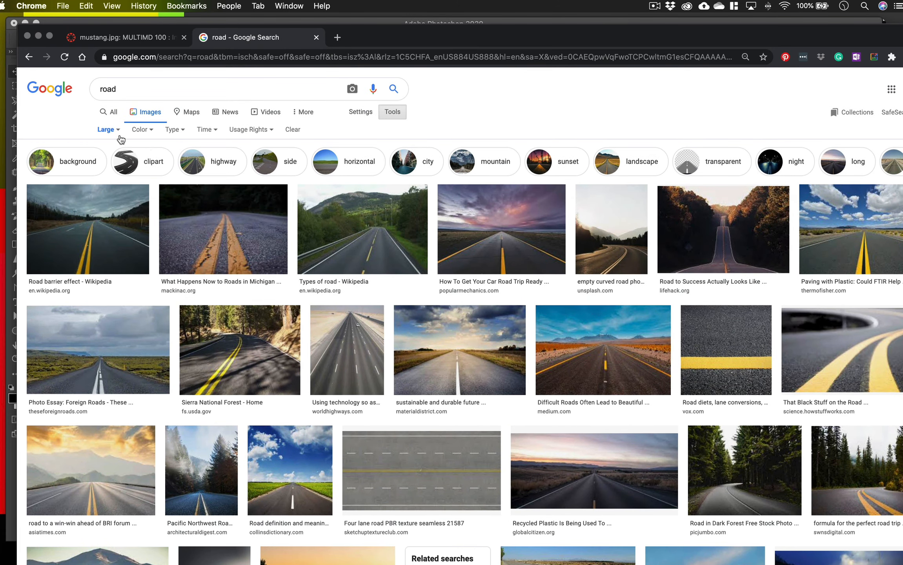
click(118, 133)
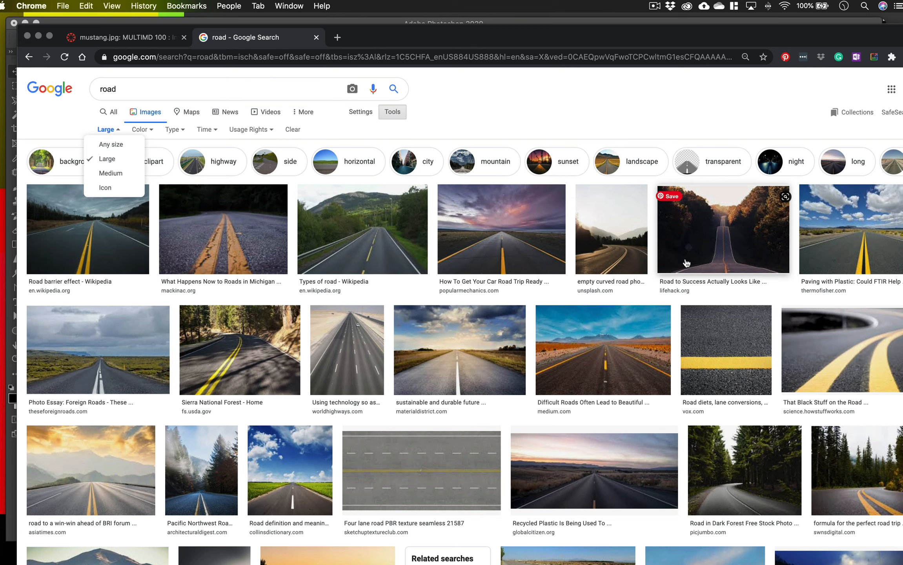
click(359, 114)
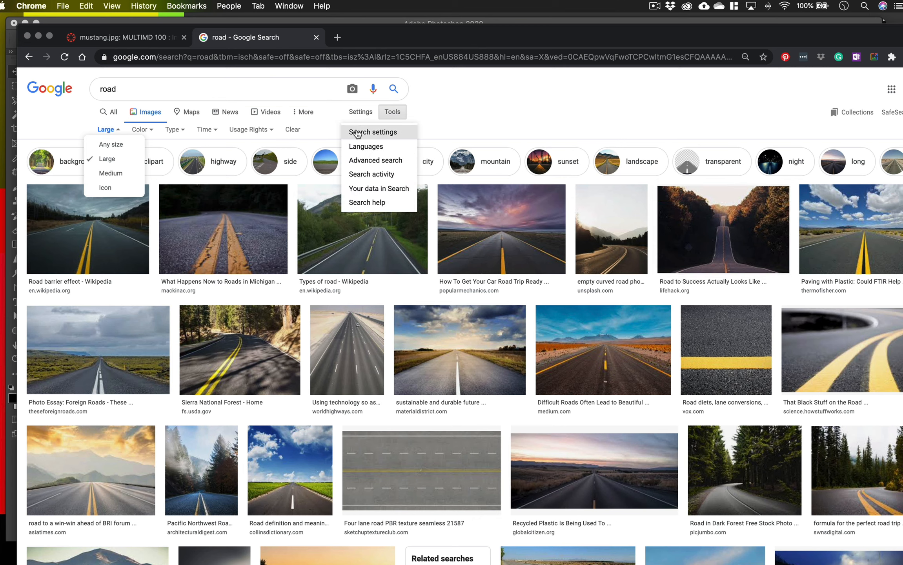
click(358, 132)
scroll(196, 303, down, 5)
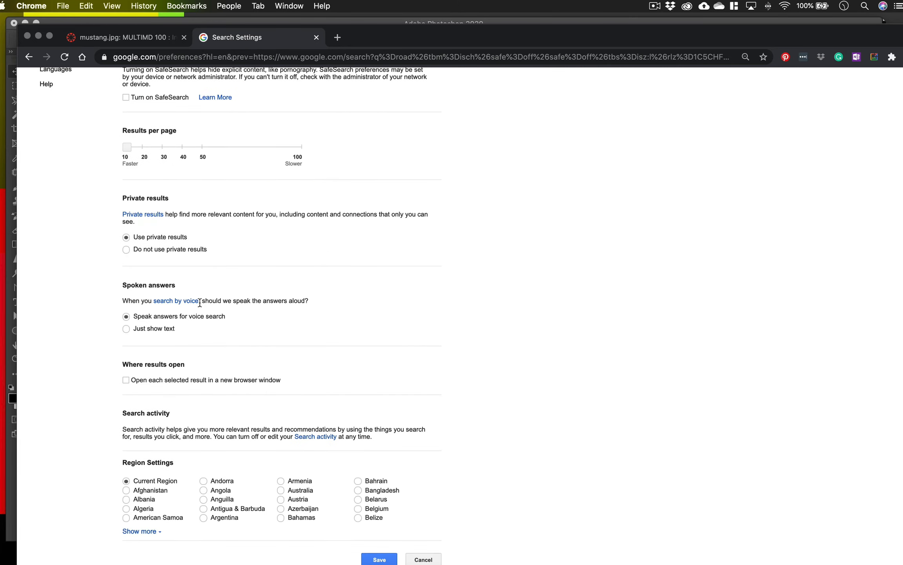
scroll(200, 305, up, 5)
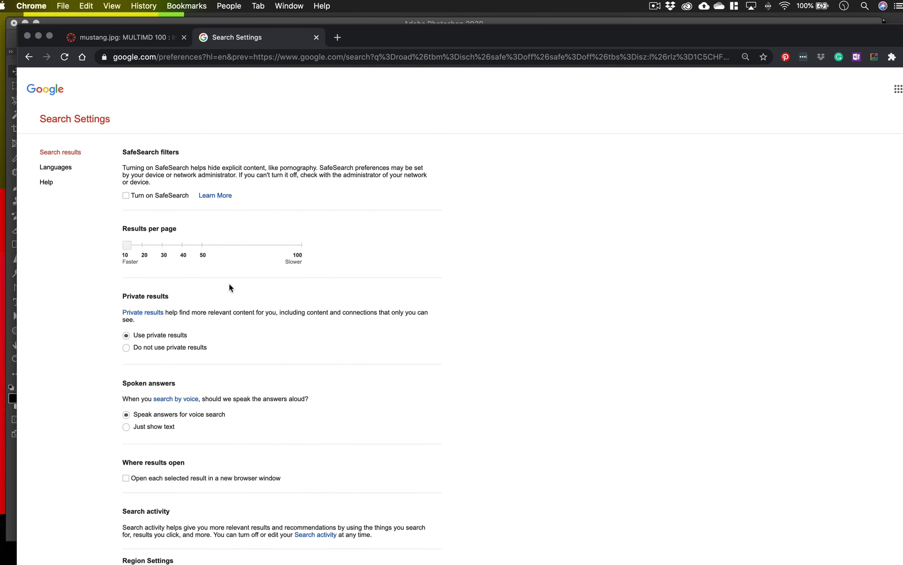
click(35, 61)
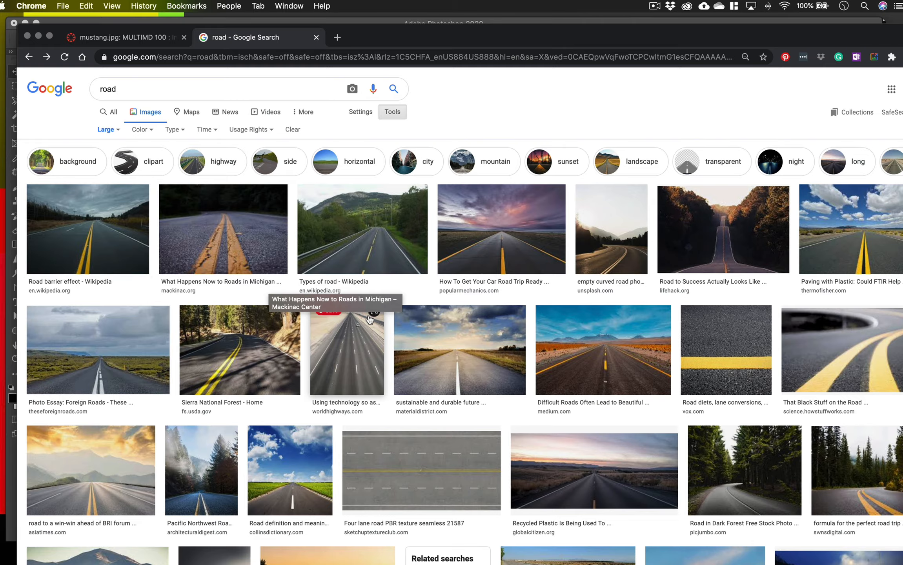
Step: Look through the large road image results for a picture that suits the Mustang as a background
scroll(370, 319, down, 8)
scroll(179, 197, up, 8)
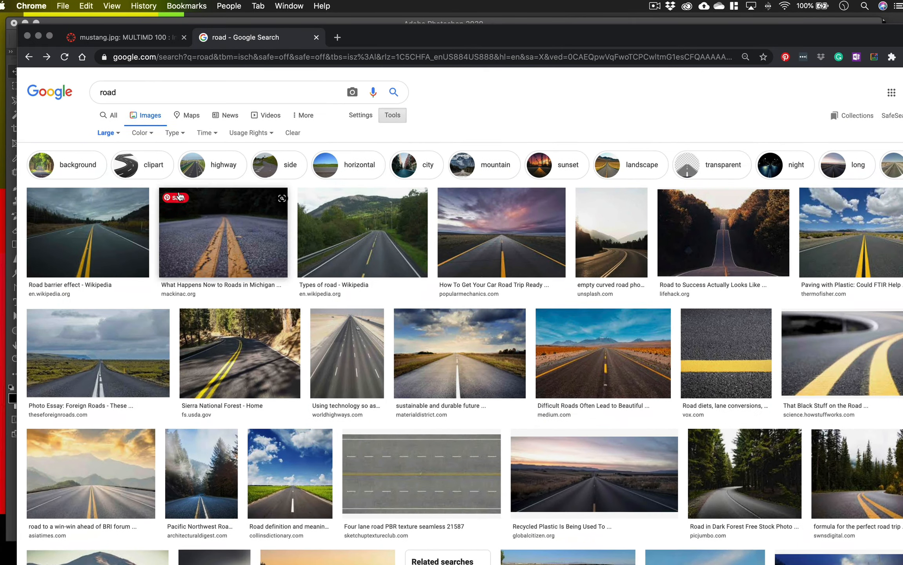
click(116, 130)
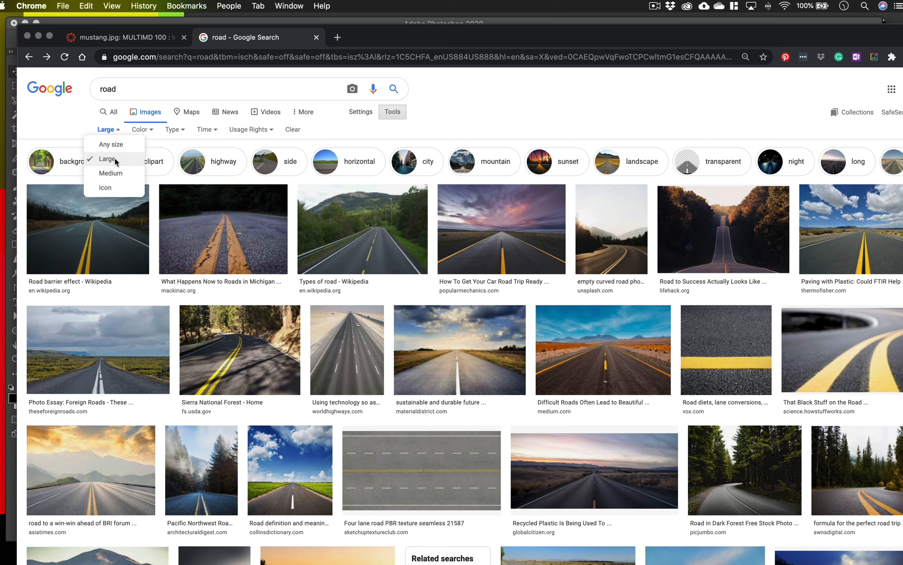
scroll(551, 328, down, 5)
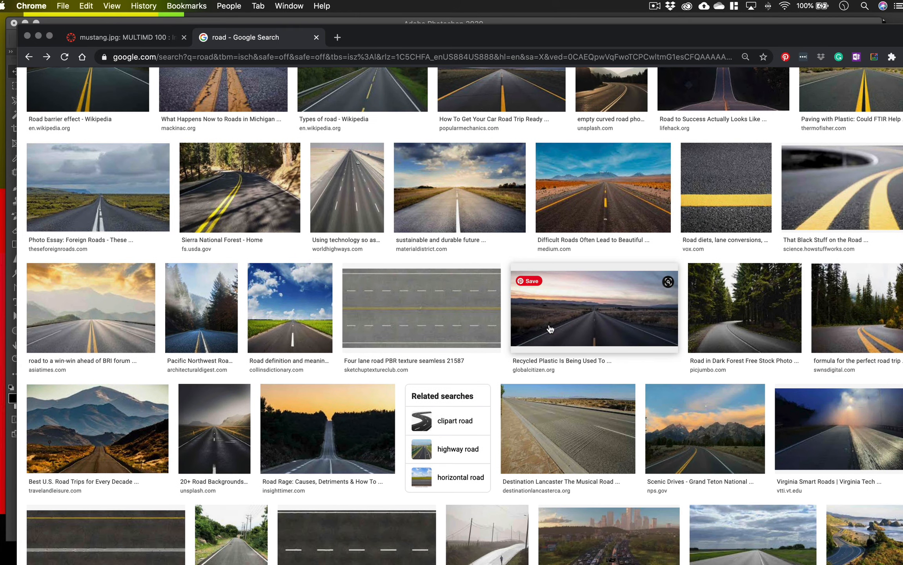
scroll(551, 329, down, 5)
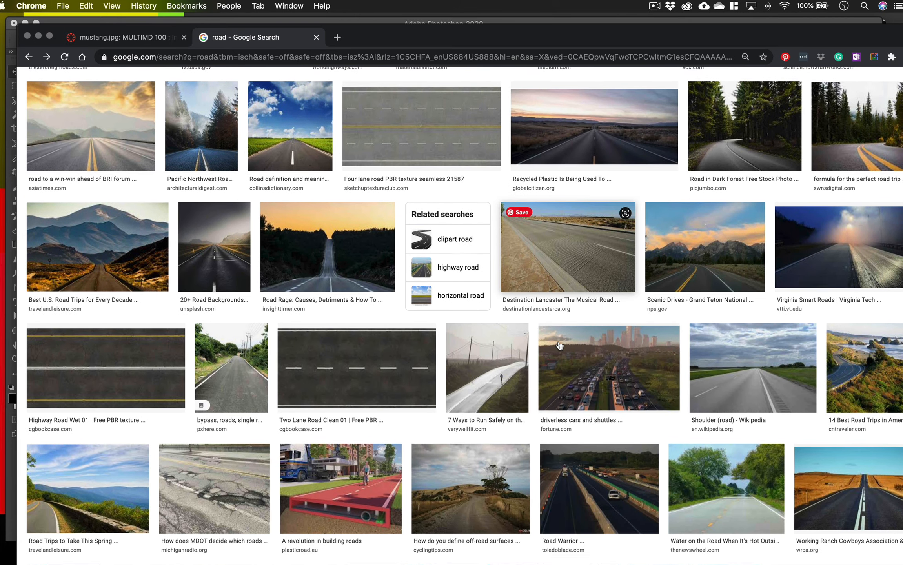
scroll(559, 345, down, 4)
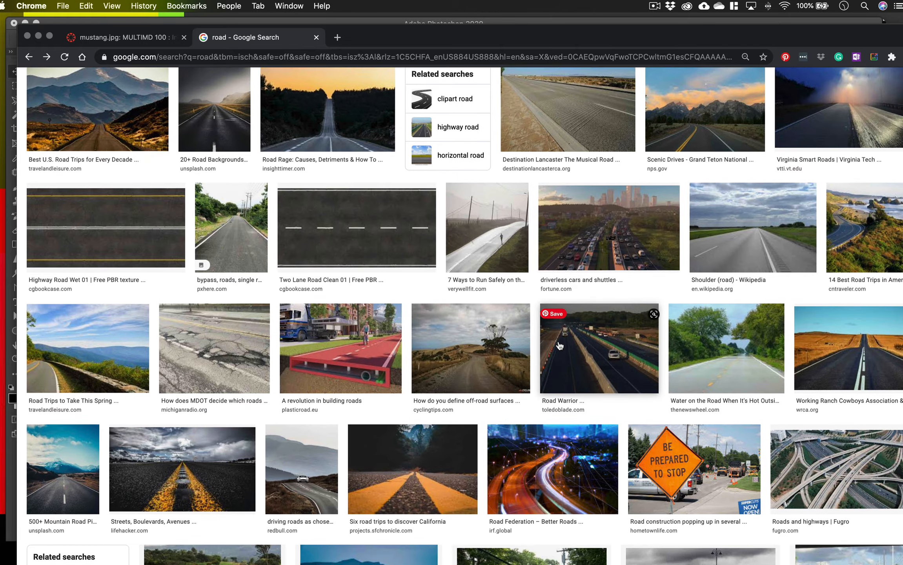
scroll(560, 346, down, 2)
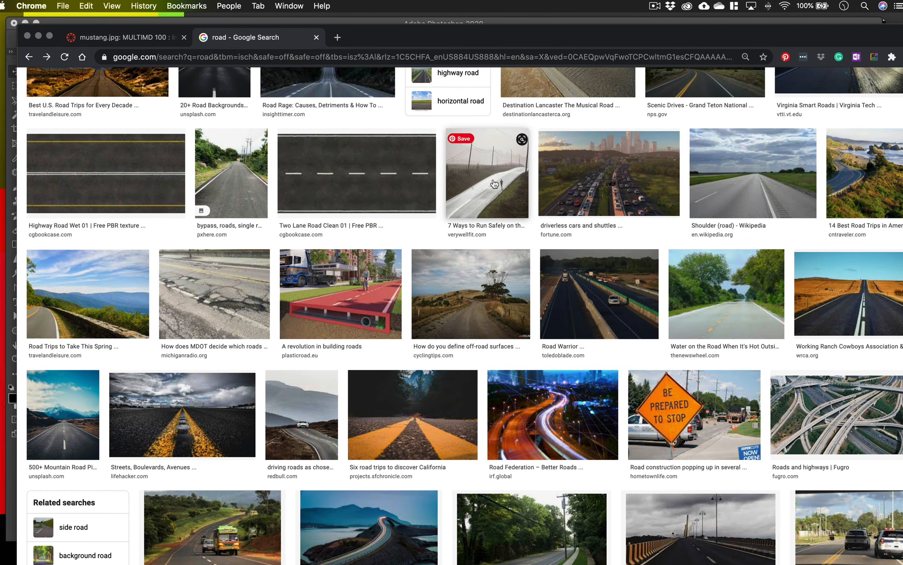
drag(512, 39, 515, 115)
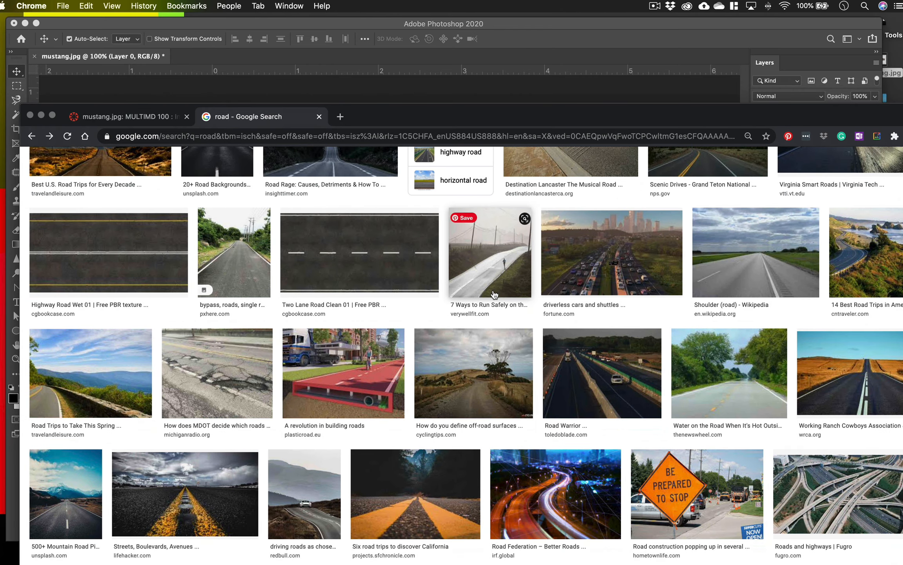
scroll(494, 295, down, 5)
scroll(494, 295, down, 5)
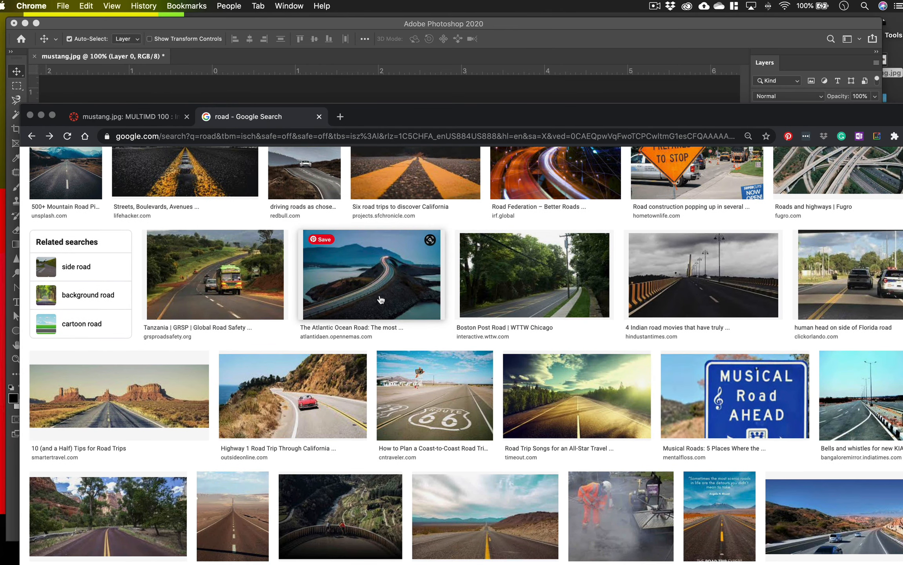
Step: Open the Atlantic Ocean Road result from atlantidaen.opennemas.com, view its image in a separate tab, and close that tab
click(386, 301)
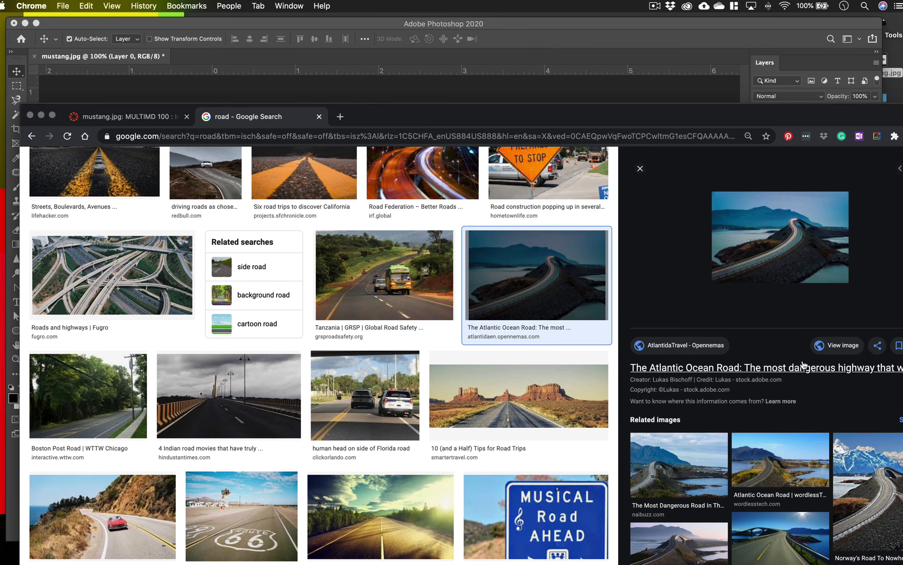
click(838, 348)
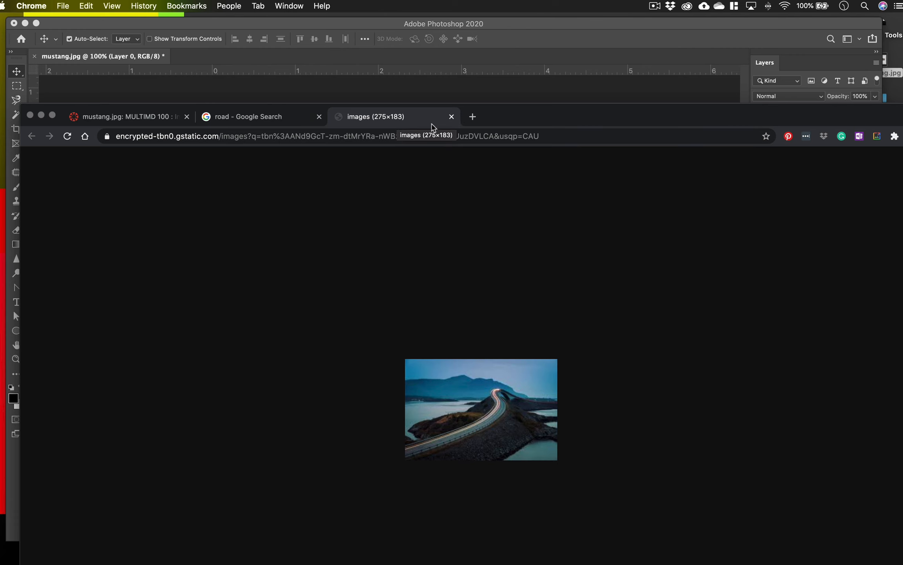
click(452, 117)
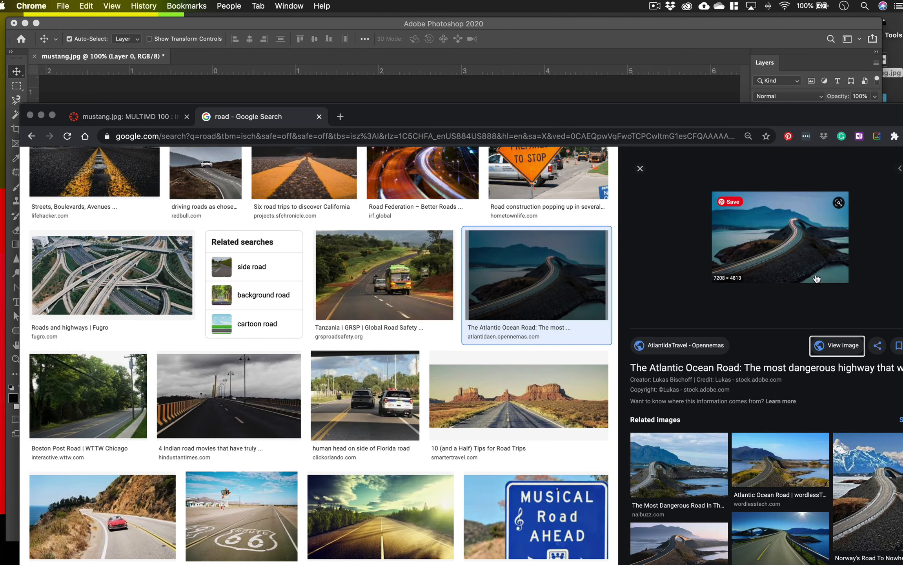
Step: Follow the related images to the sunny Pinterest picture of the winding Norwegian bridge road and open its original image
scroll(750, 429, down, 3)
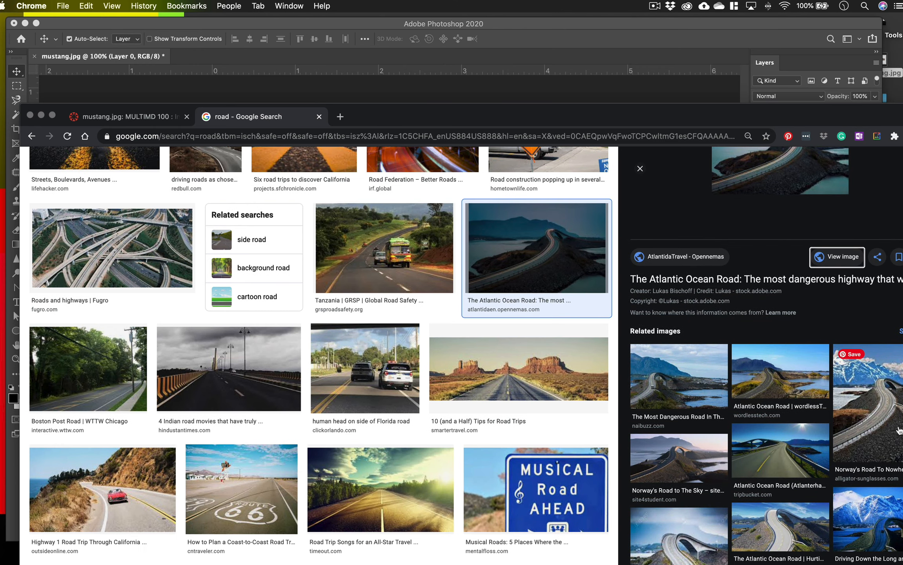
click(889, 430)
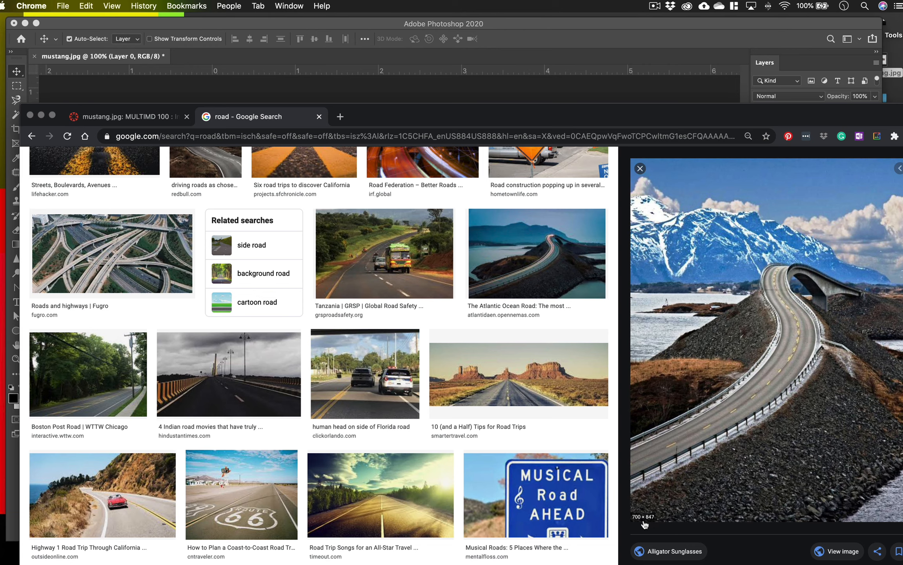
scroll(654, 520, down, 10)
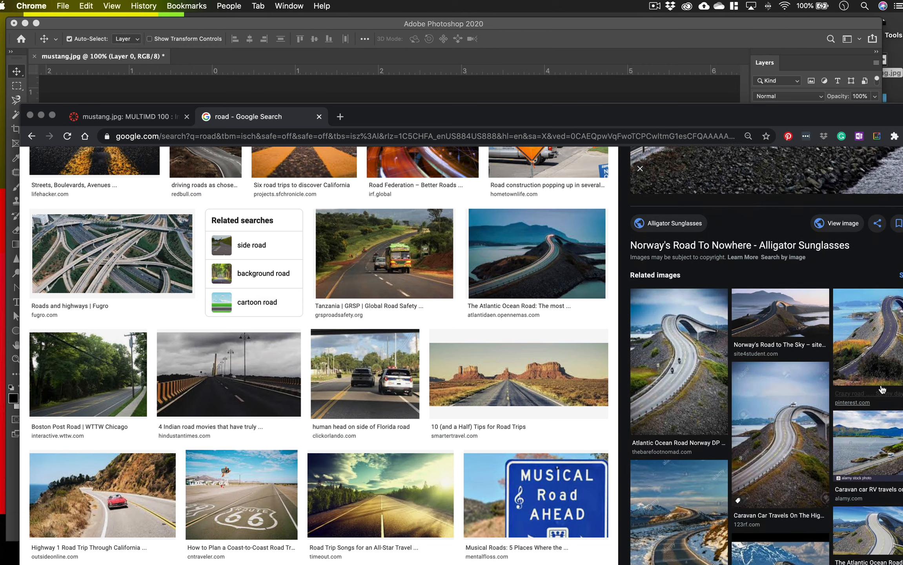
click(870, 333)
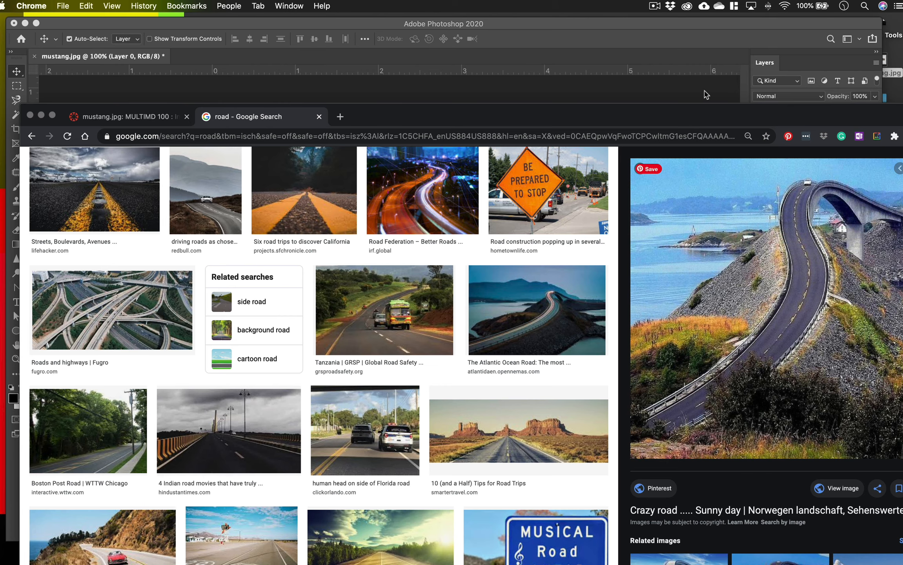
drag(726, 120, 692, 65)
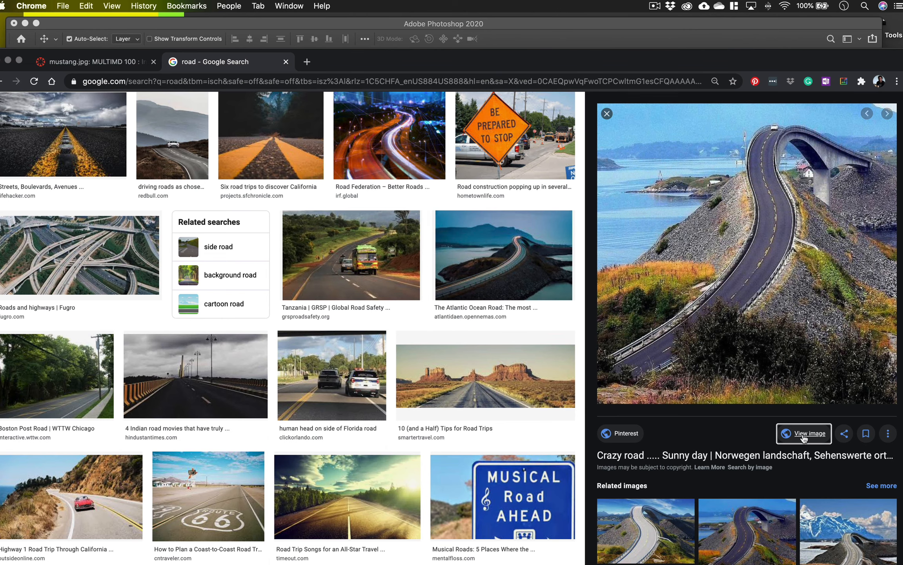
click(804, 433)
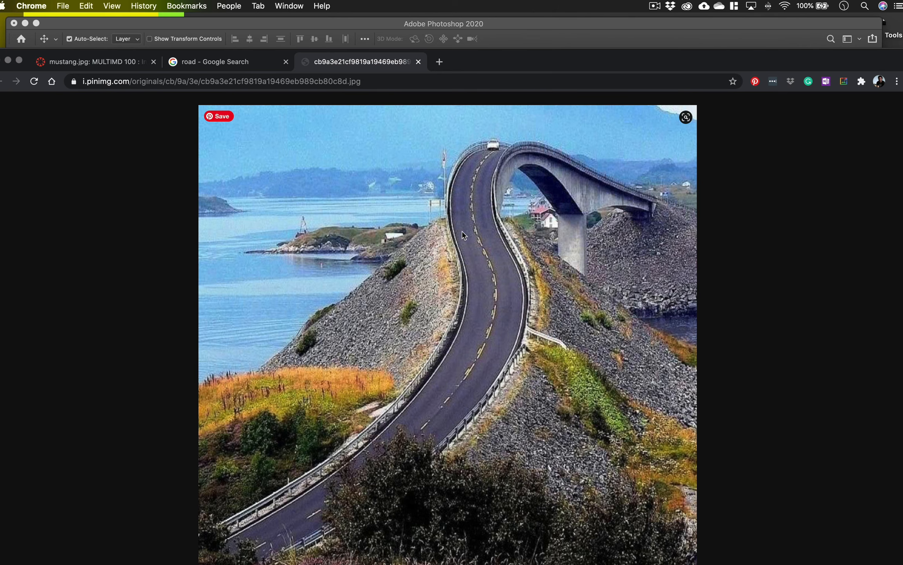
Step: Try bringing the bridge road image straight from the browser into the Photoshop Mustang document, and delete that layer again
drag(482, 67, 332, 382)
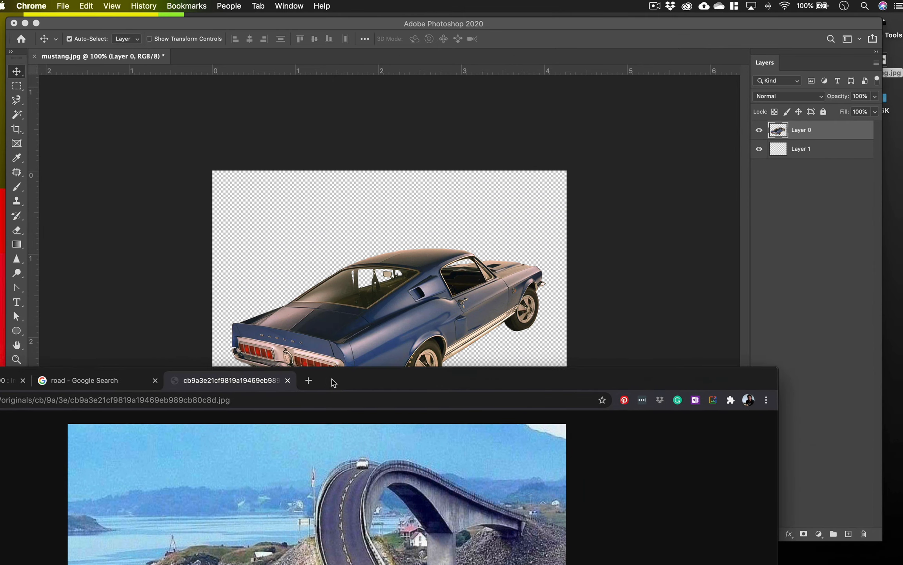
drag(317, 518, 465, 245)
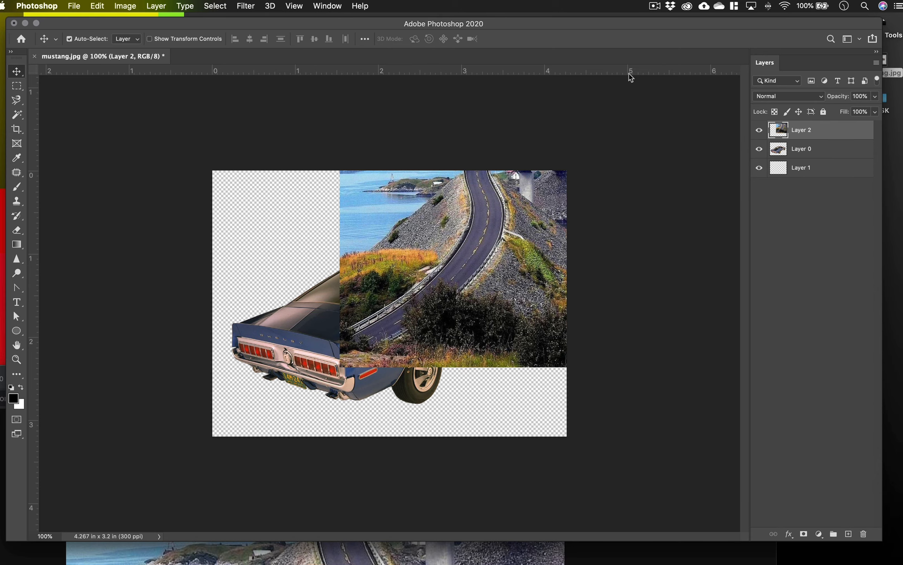
drag(650, 28, 589, 41)
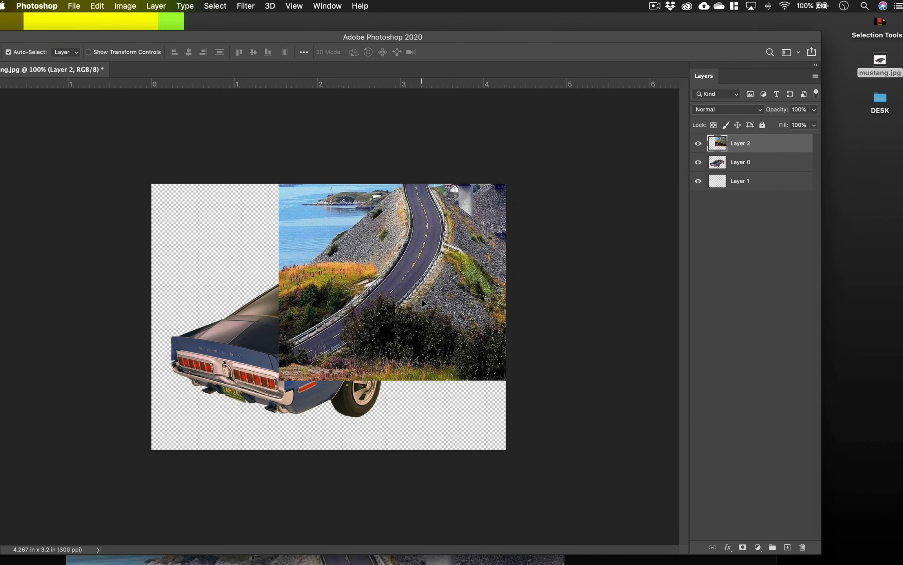
key(Delete)
Step: Save the bridge road image from the browser to the desktop and place that file in the Photoshop Mustang document
click(422, 559)
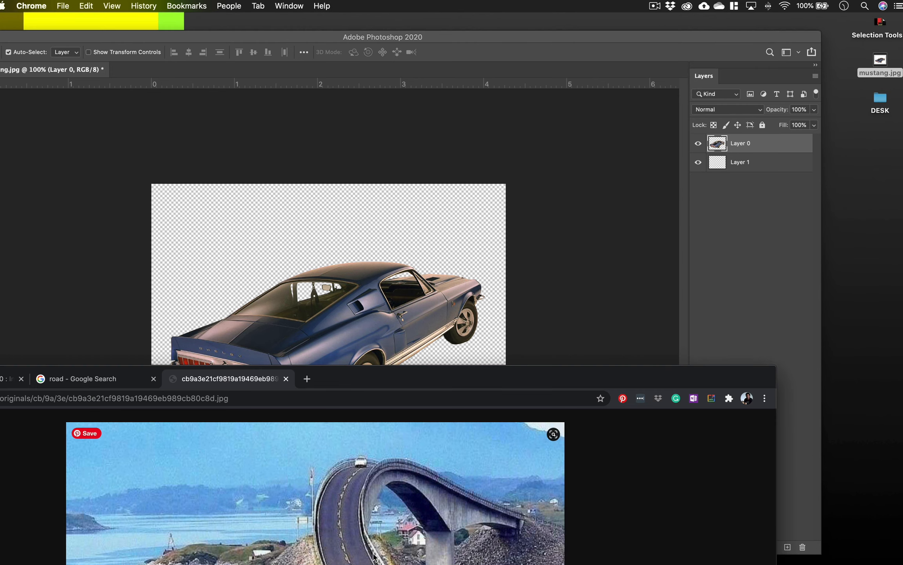
drag(373, 552, 876, 214)
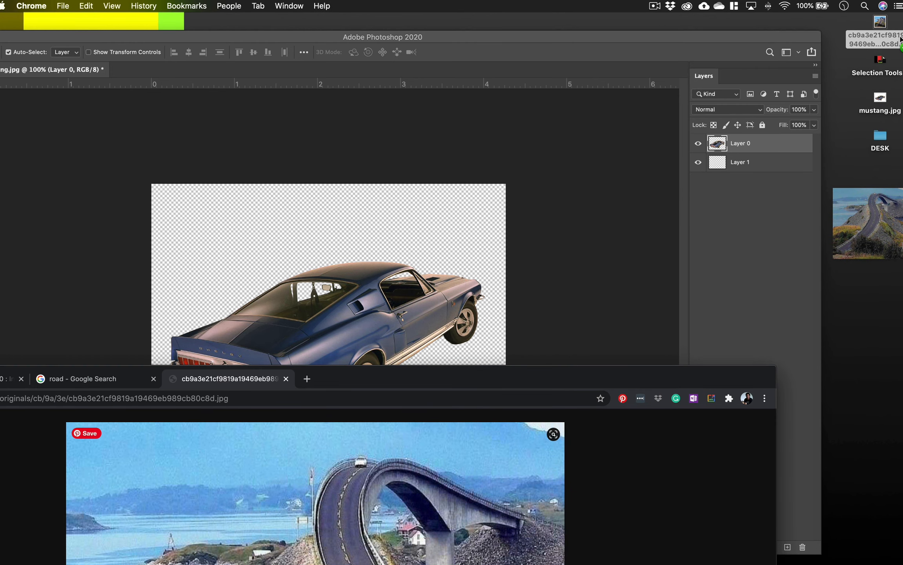
drag(881, 23, 380, 299)
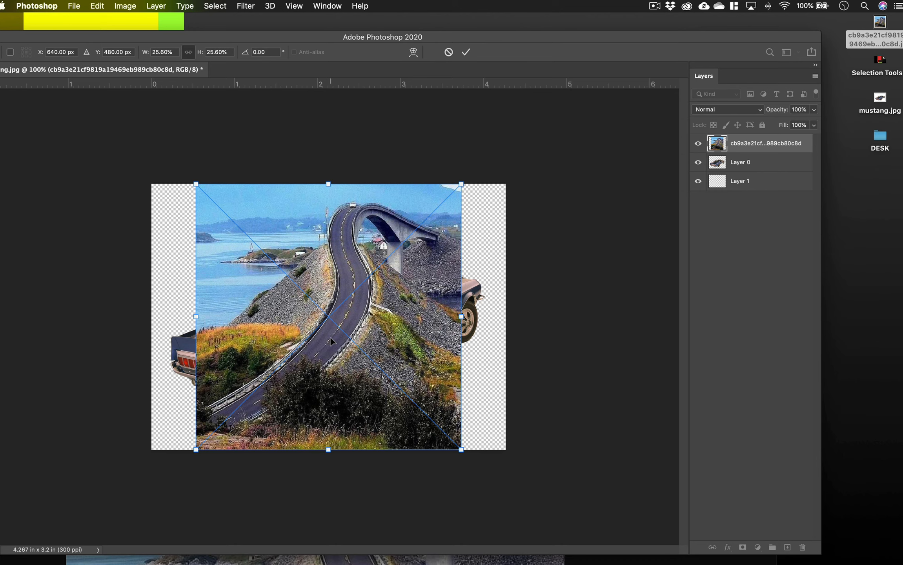
click(466, 52)
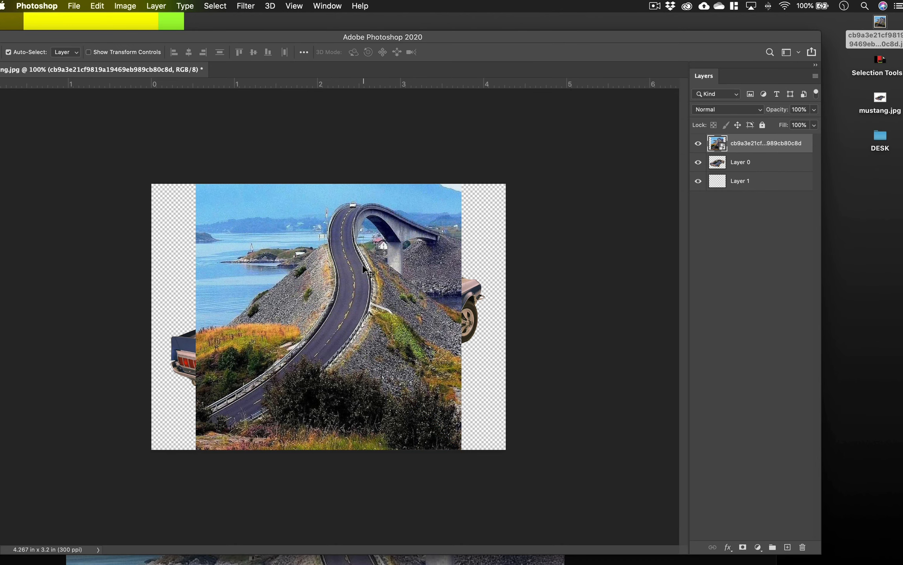
Step: Rasterize the placed bridge road smart object and check which Smart Objects commands are available for the layer
drag(293, 39, 368, 24)
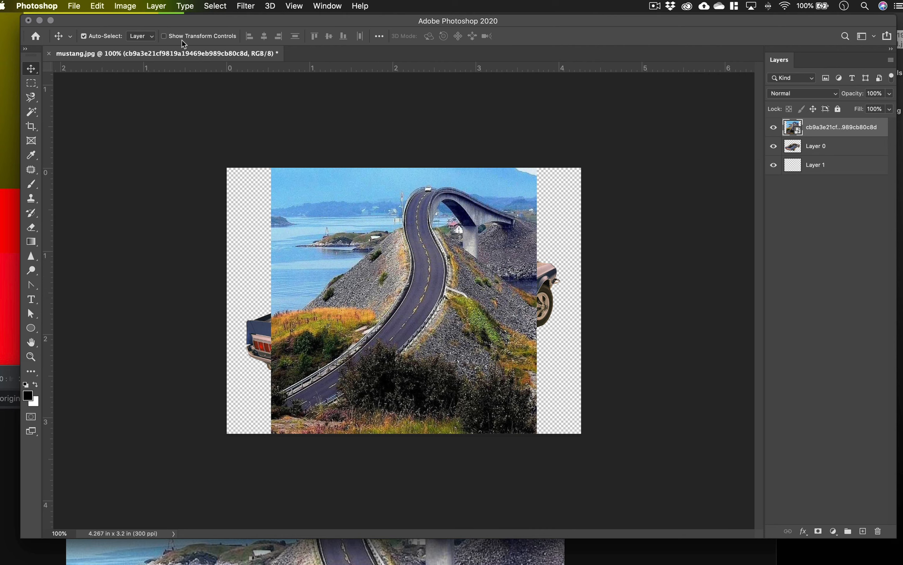
click(156, 6)
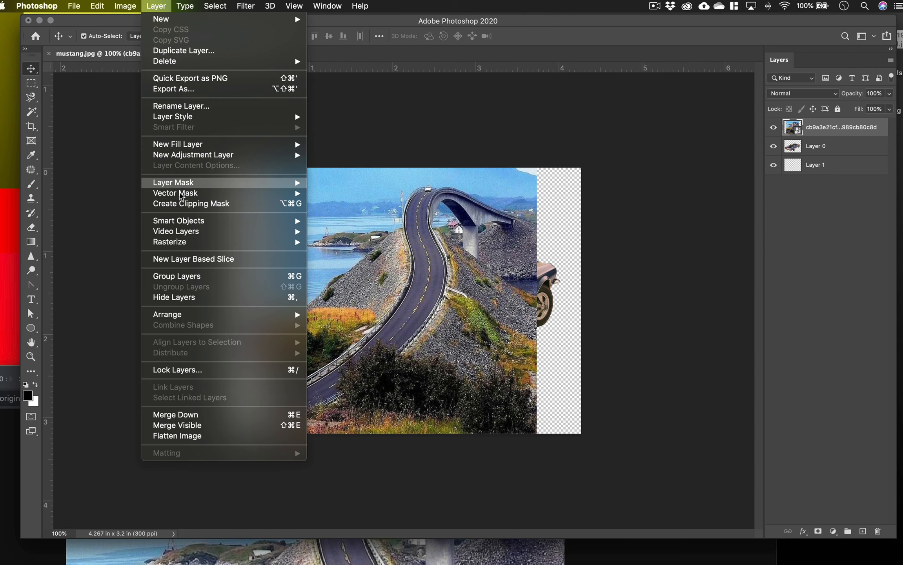
mouse_move(190, 225)
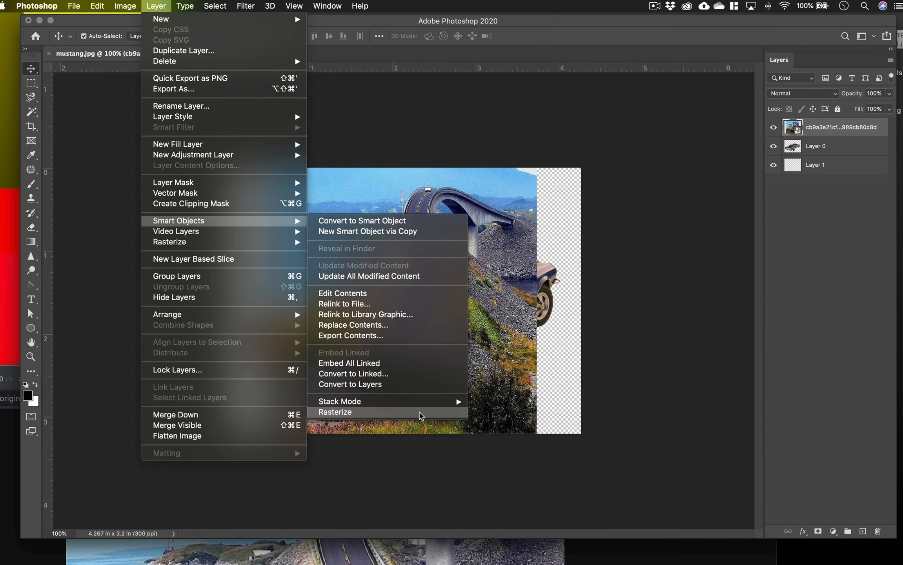
click(420, 416)
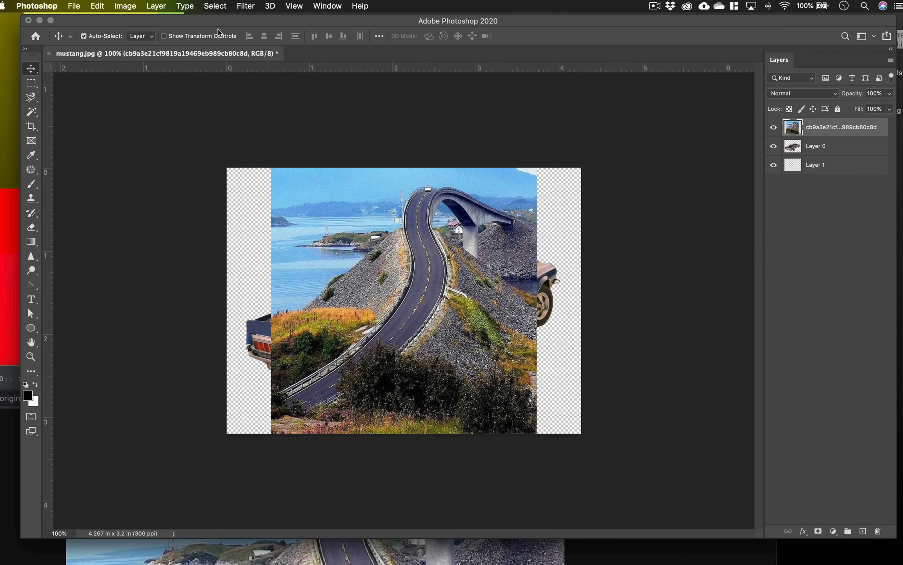
click(157, 6)
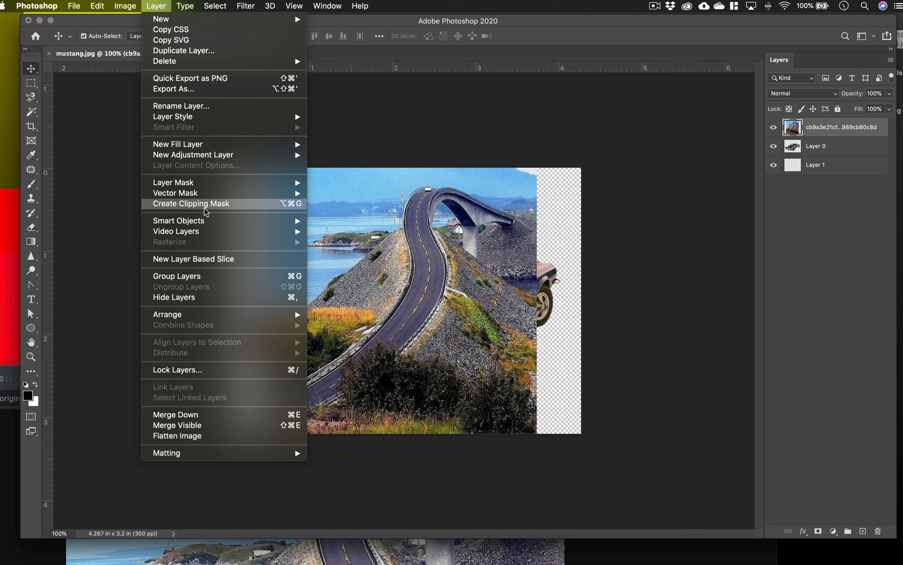
mouse_move(204, 221)
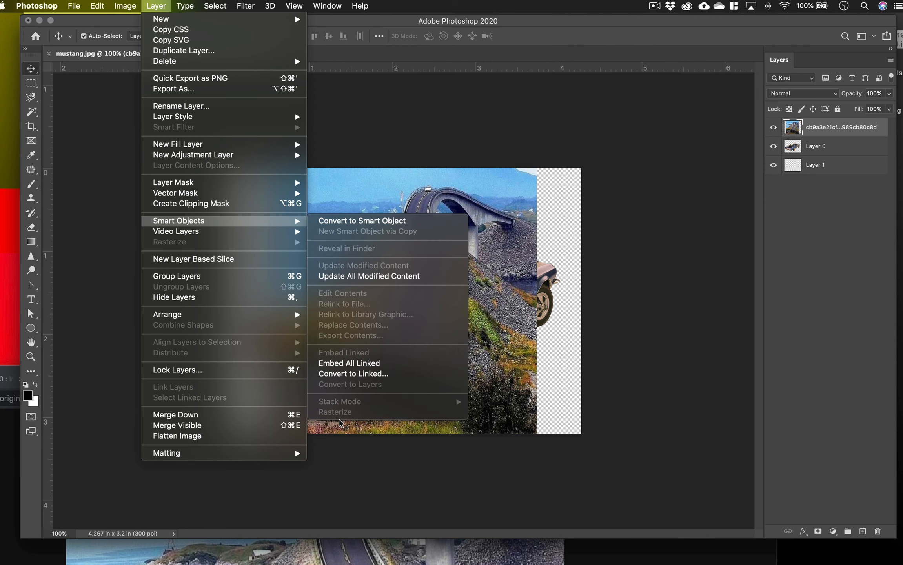
click(599, 271)
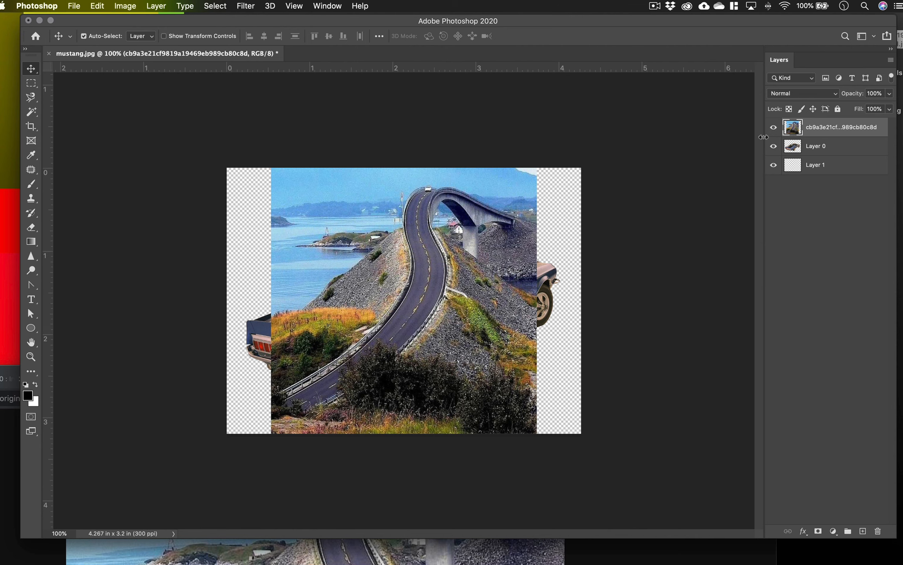
Step: Move the bridge road layer below the car layer and rename it "road"
drag(832, 134, 829, 153)
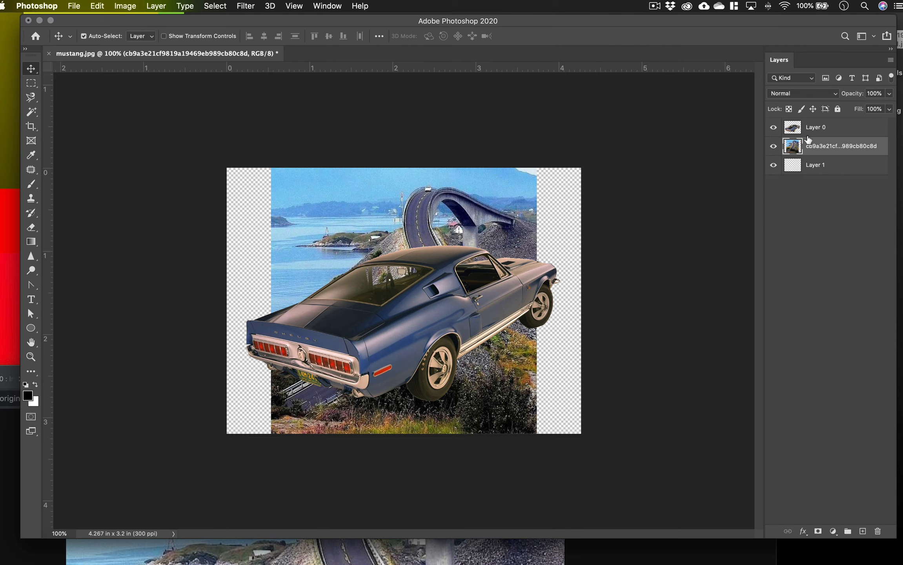
double_click(831, 146)
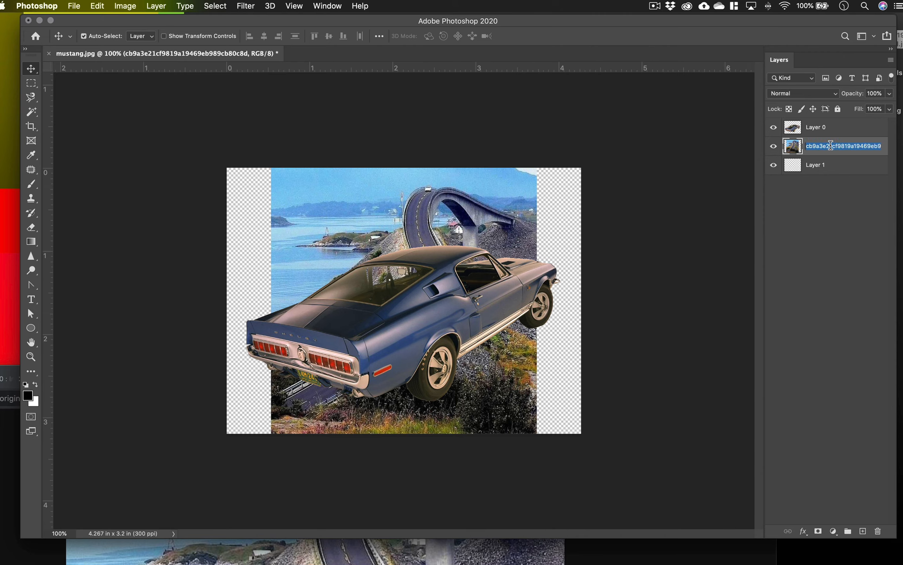
text(road)
key(Return)
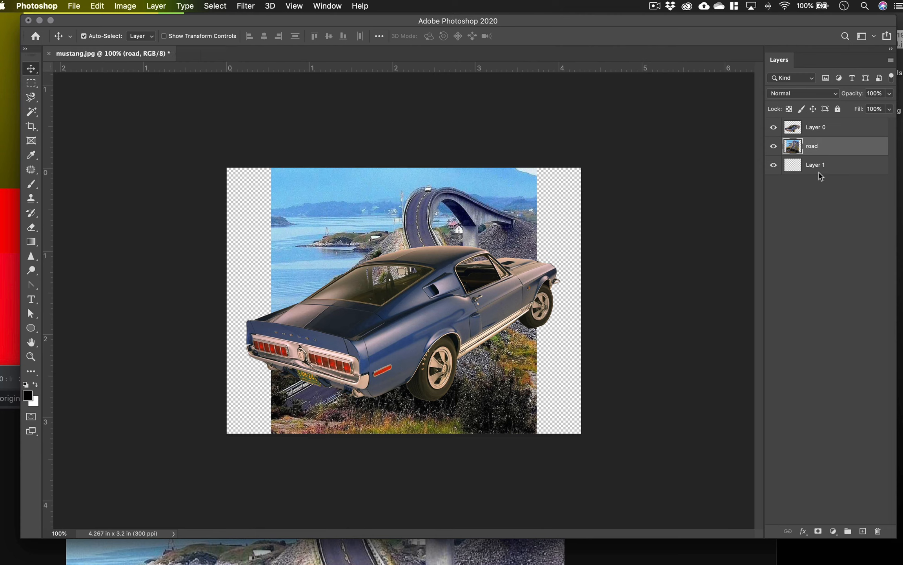
Step: Rename the Mustang layer "car"
click(817, 128)
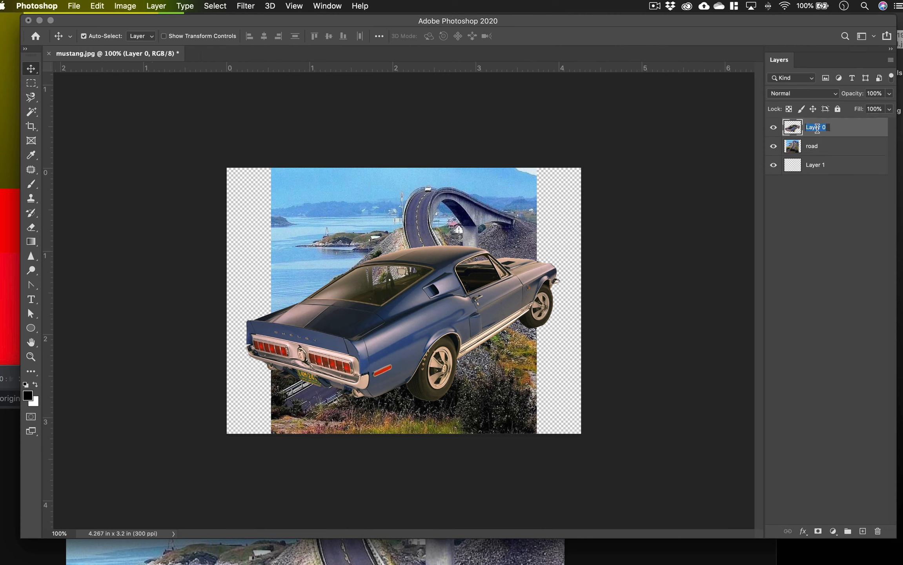
text(car)
key(Return)
Step: Enlarge the road layer to about 157% and position it to cover the whole canvas with the bridge in view
click(820, 146)
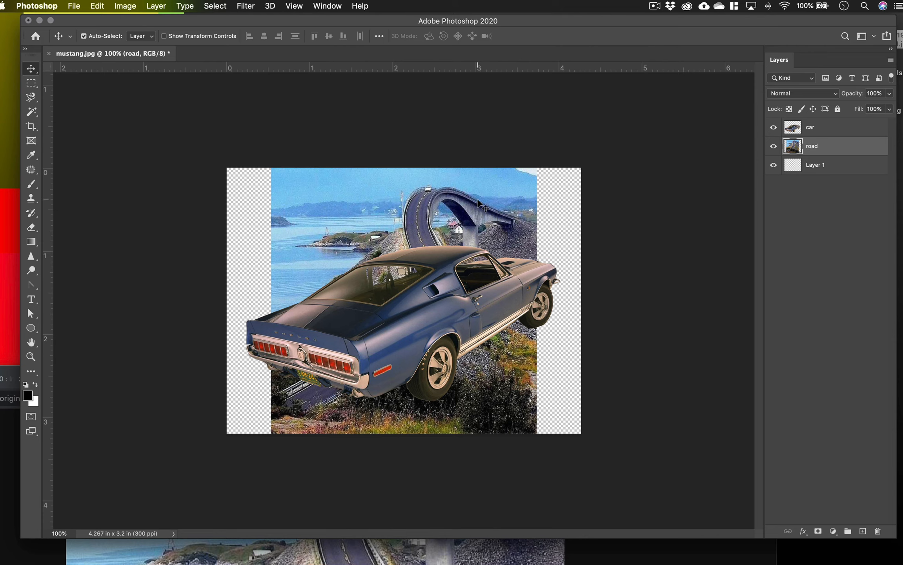
key(super+t)
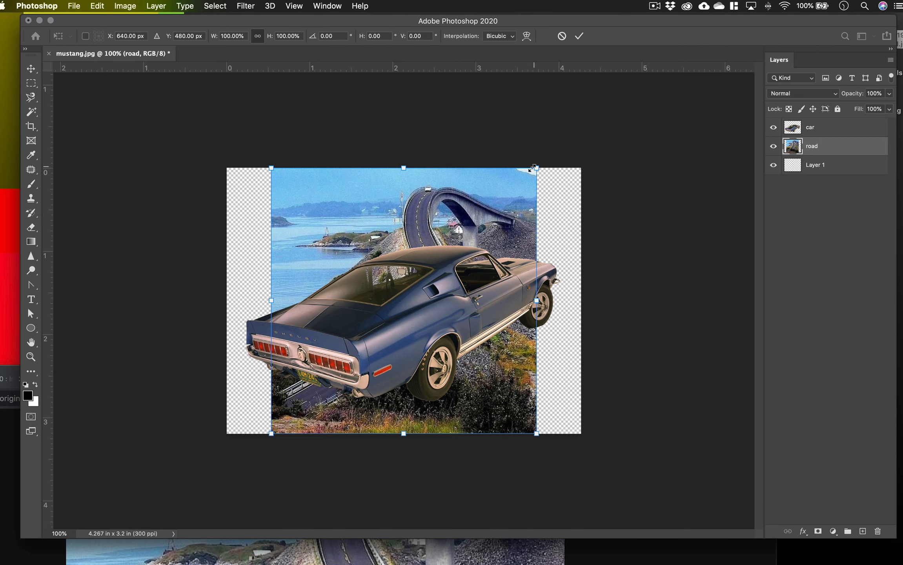
drag(534, 168, 563, 185)
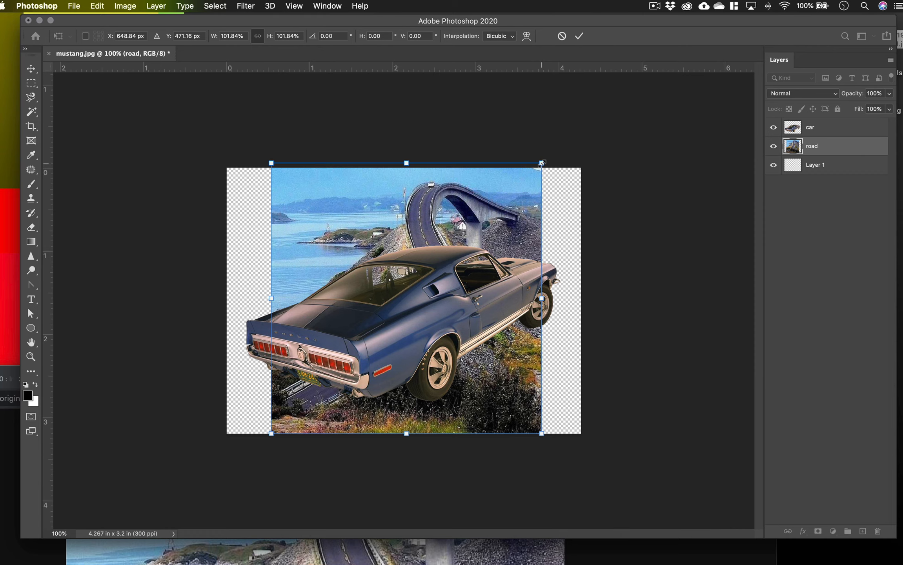
drag(542, 162, 685, 121)
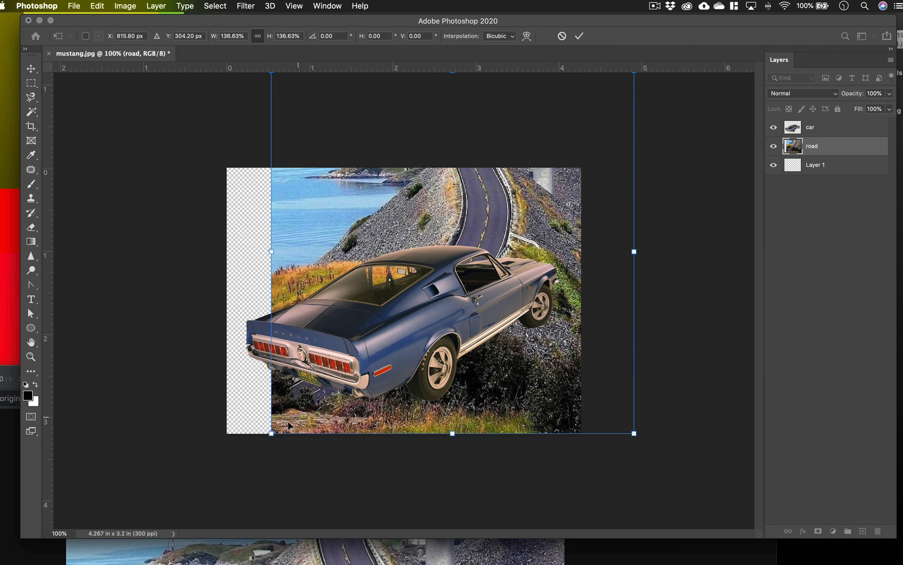
drag(271, 434, 202, 477)
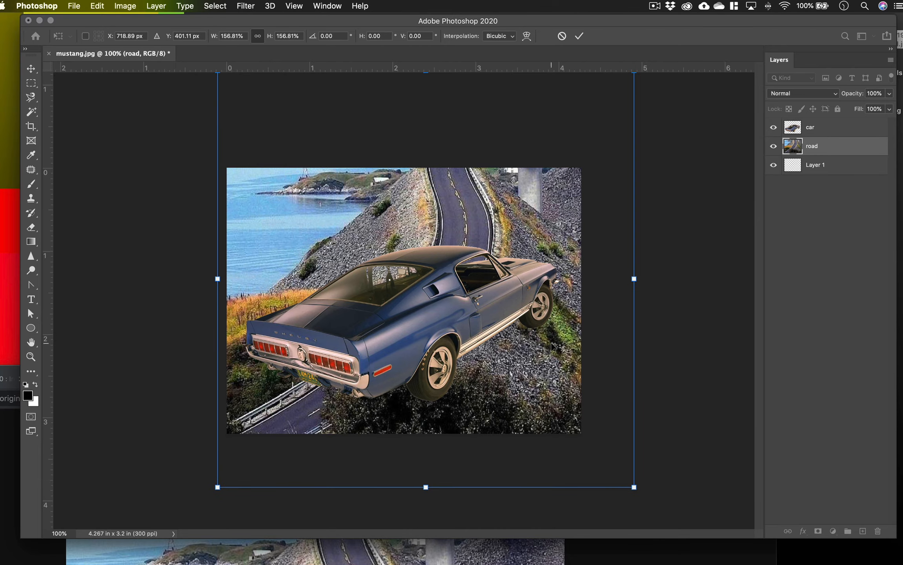
drag(552, 346, 547, 412)
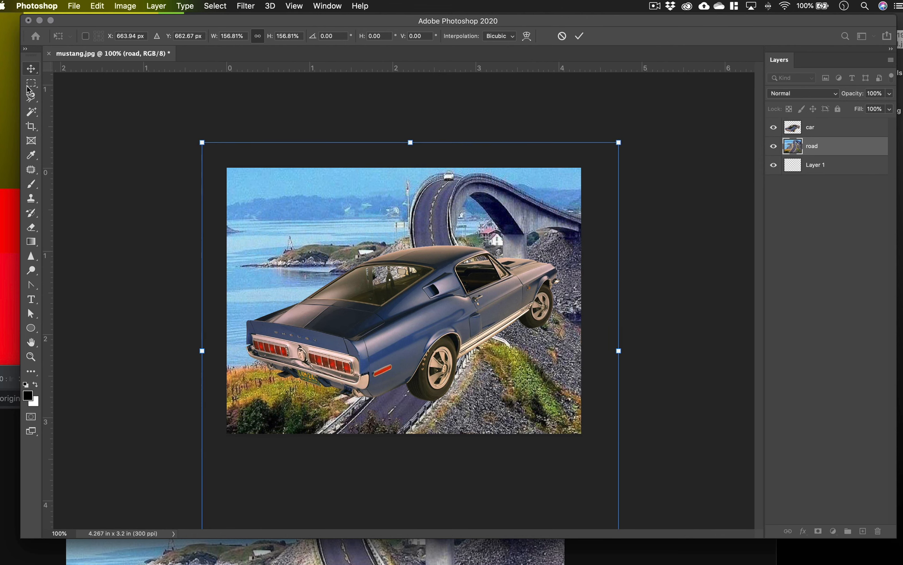
mouse_move(288, 234)
mouse_down()
mouse_move(269, 226)
mouse_move(283, 236)
mouse_up()
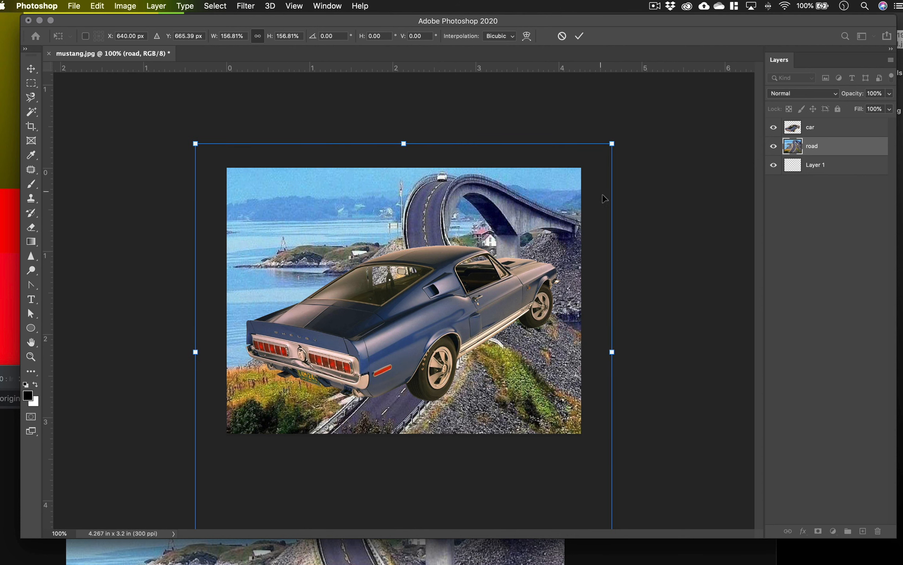
Step: Reduce the road layer's scale to about 143%, keep it covering the canvas, and apply the transform
drag(612, 144, 587, 174)
drag(544, 197, 554, 184)
drag(601, 147, 594, 158)
drag(552, 196, 560, 201)
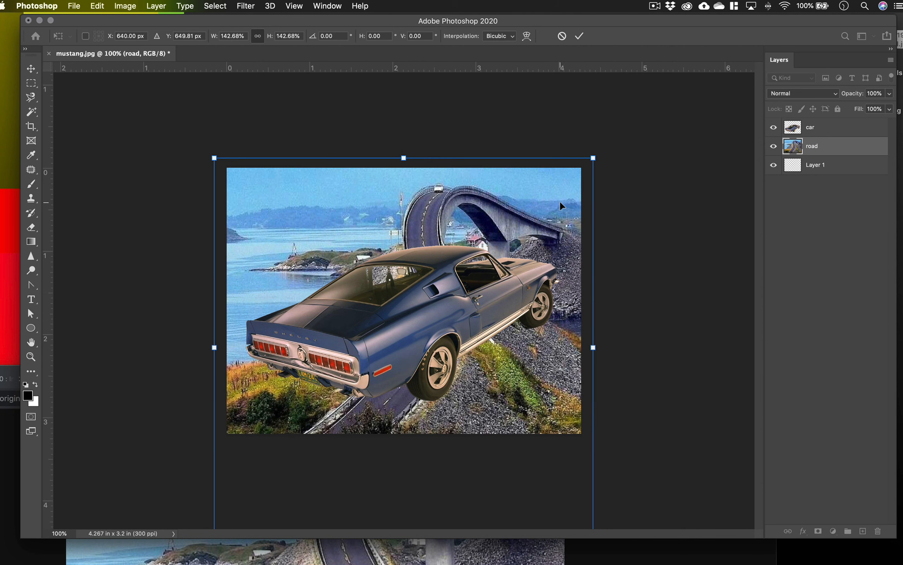
click(579, 37)
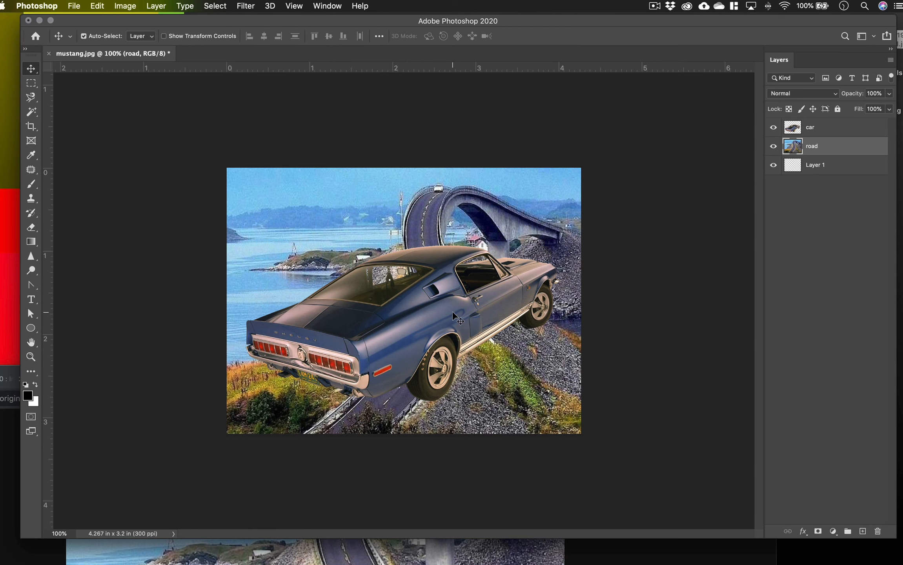
Step: Transform the car layer to about 19% scale, rotate it about -23°, and place it on the lower stretch of road
click(805, 130)
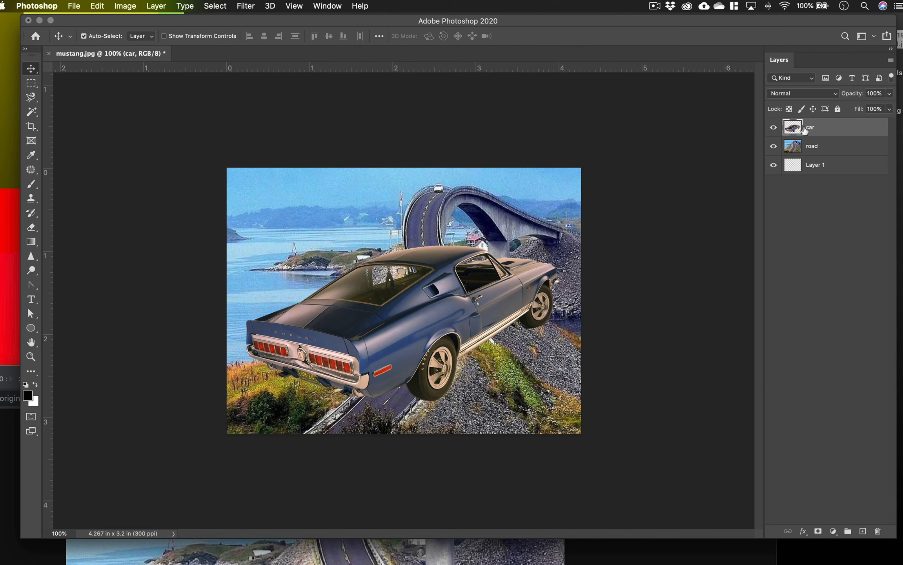
key(super+t)
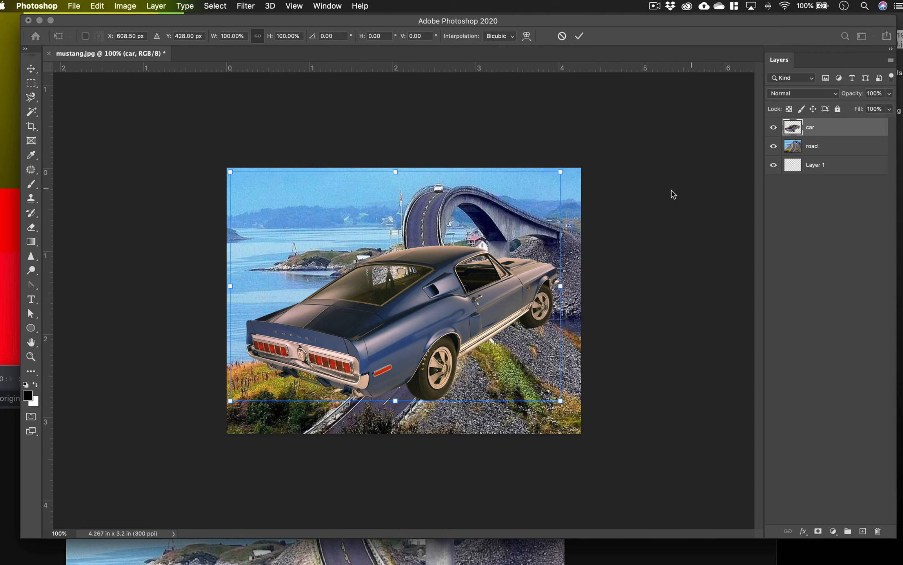
drag(562, 172, 348, 290)
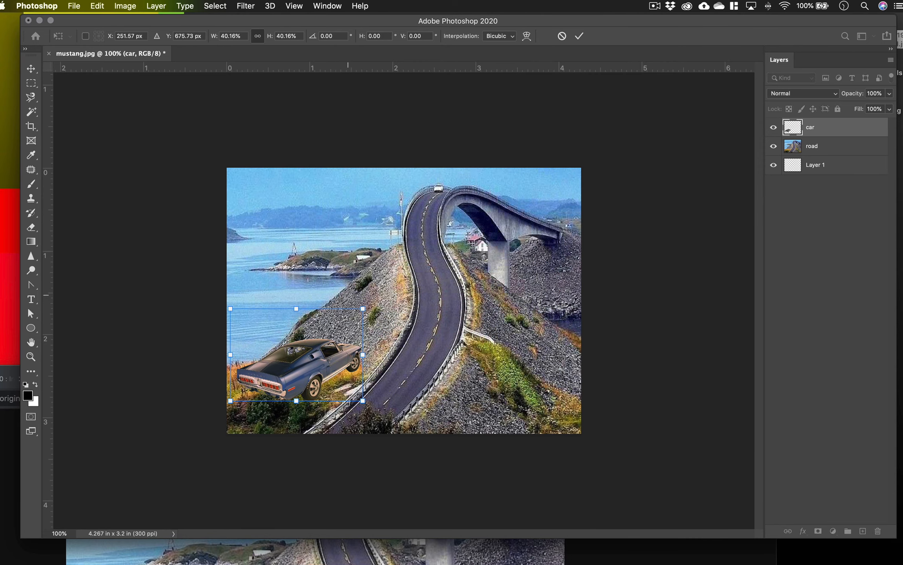
drag(316, 359, 412, 339)
drag(454, 296, 400, 327)
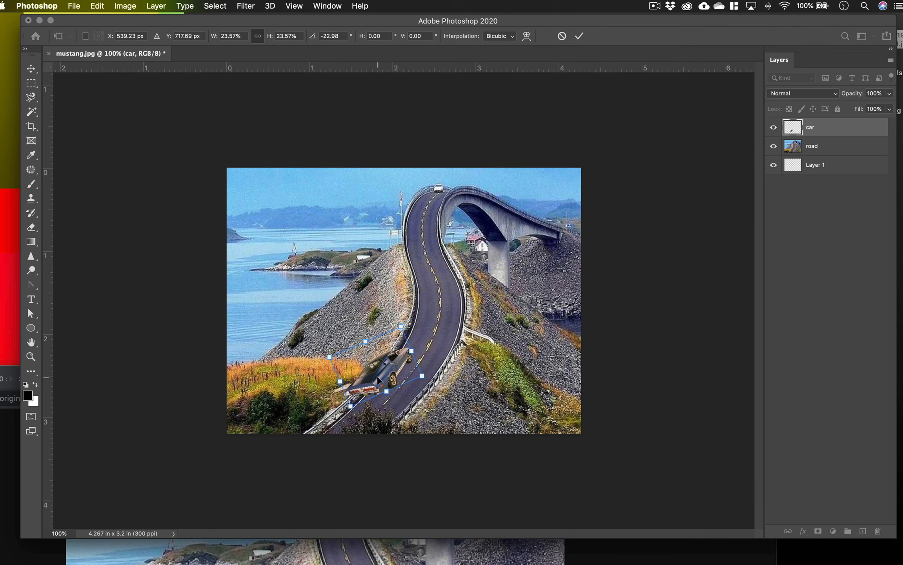
drag(378, 380, 432, 343)
drag(453, 289, 443, 306)
Step: Shrink the car to about 14.5% and shift it onto the right-hand lane of the road's bend
scroll(436, 299, up, 5)
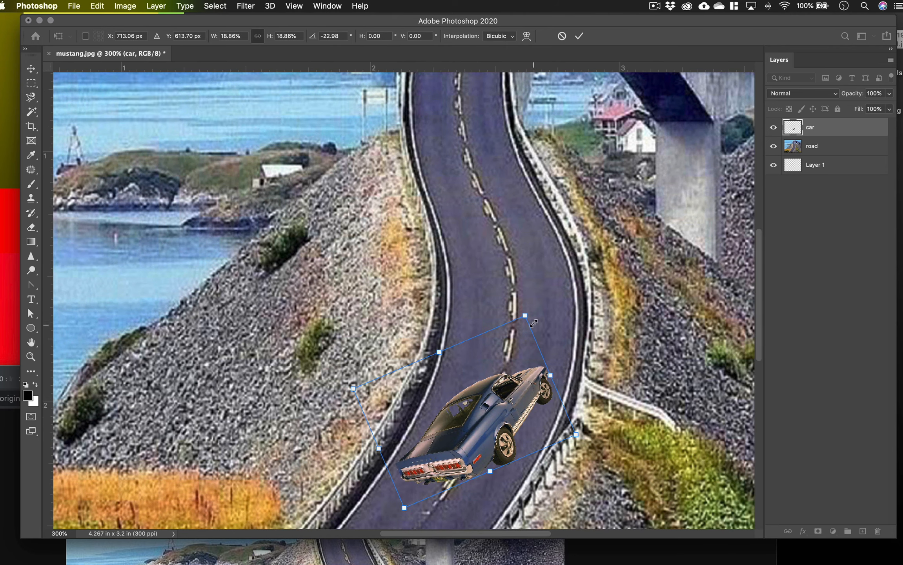
drag(525, 315, 497, 347)
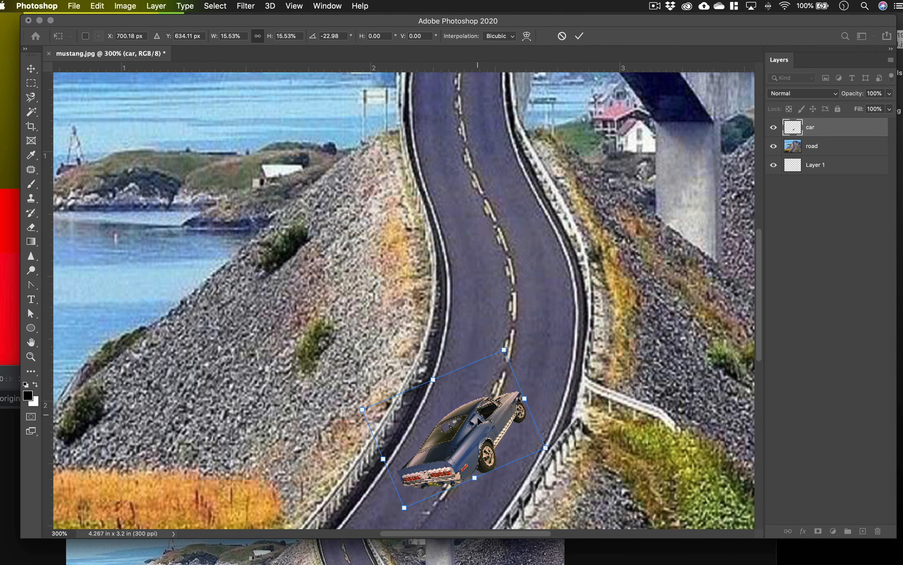
drag(474, 429, 516, 380)
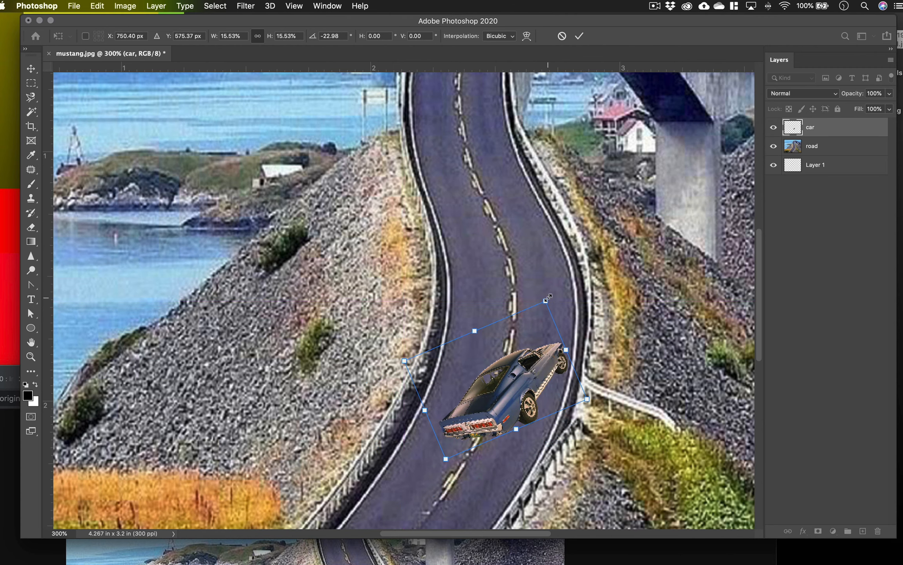
drag(552, 305, 546, 315)
drag(510, 375, 532, 372)
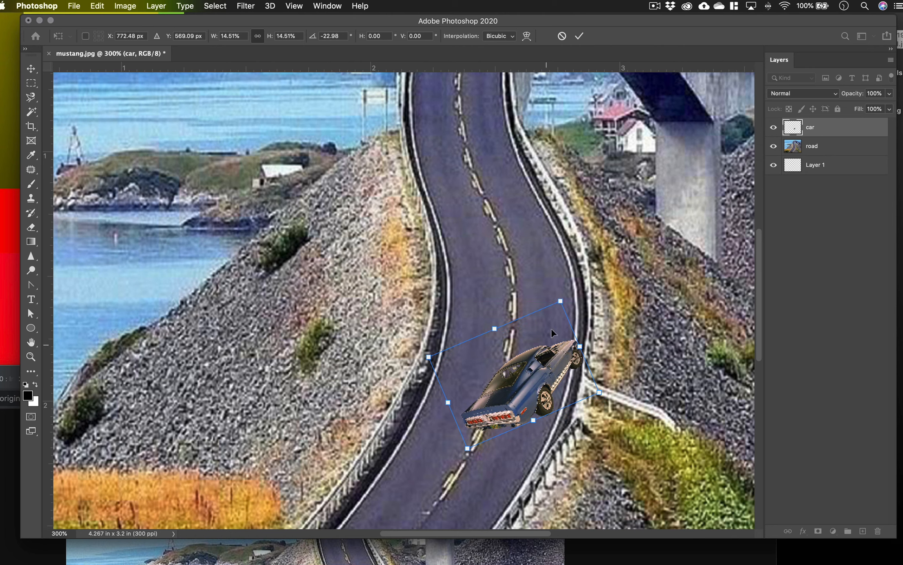
Step: Move the car up to the bridge arch beside the concrete pillar and rotate it to about 44°
drag(561, 291, 533, 279)
scroll(622, 347, up, 10)
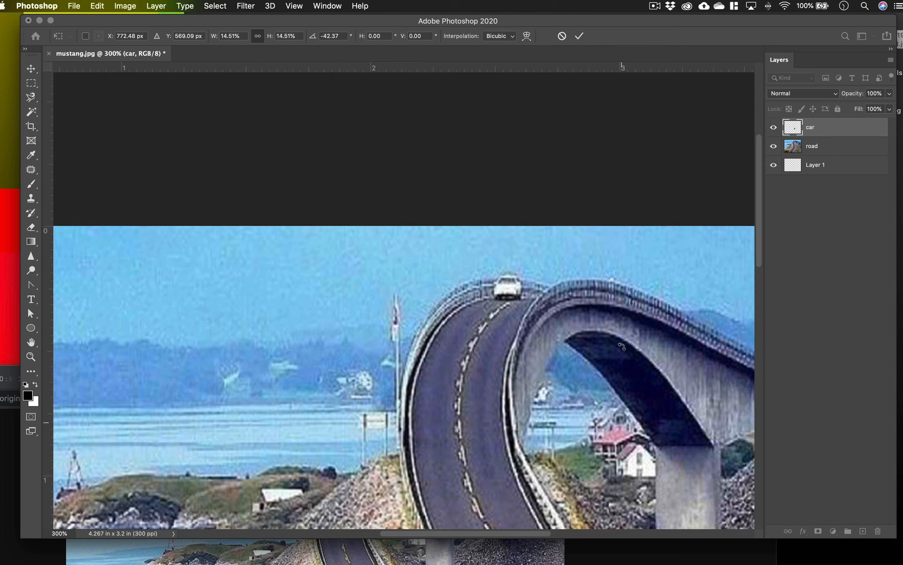
scroll(622, 347, down, 6)
drag(537, 456, 524, 136)
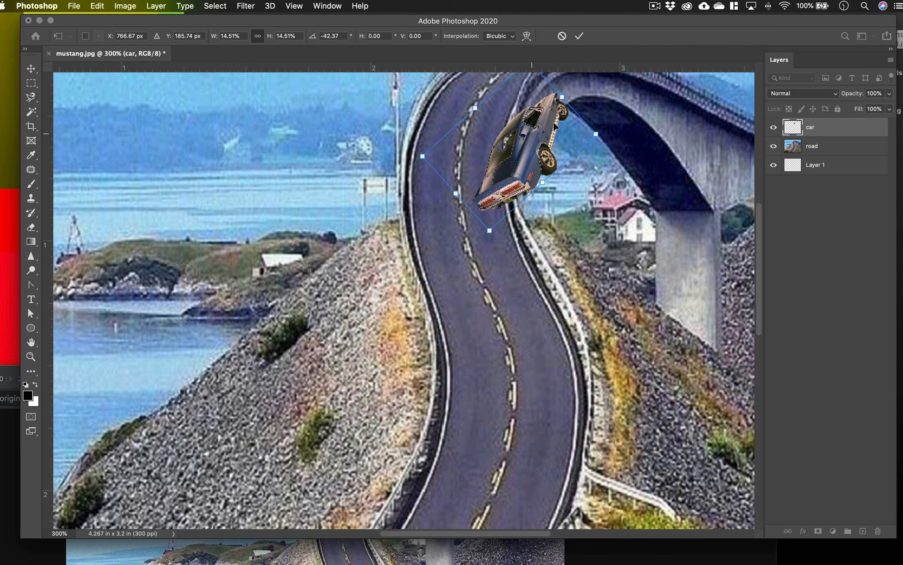
drag(606, 132, 573, 250)
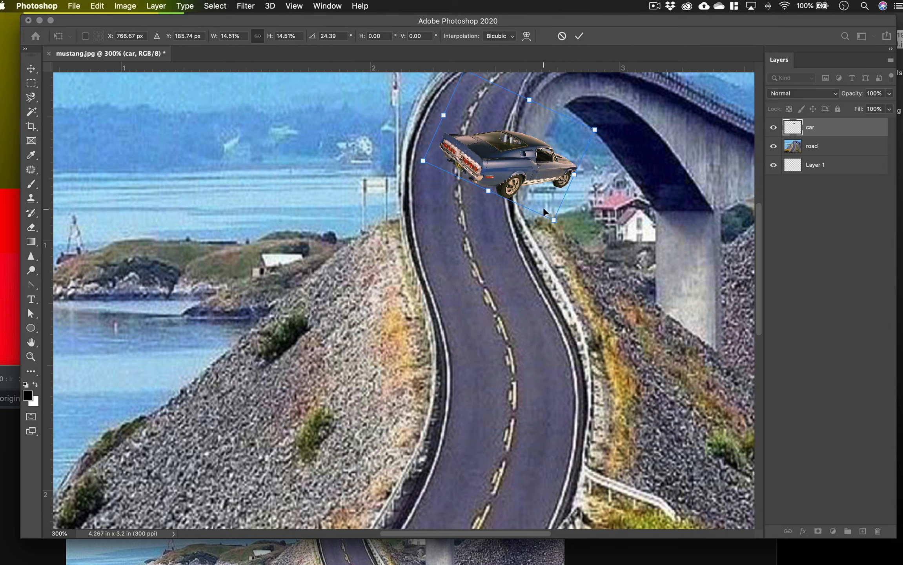
drag(522, 184, 684, 196)
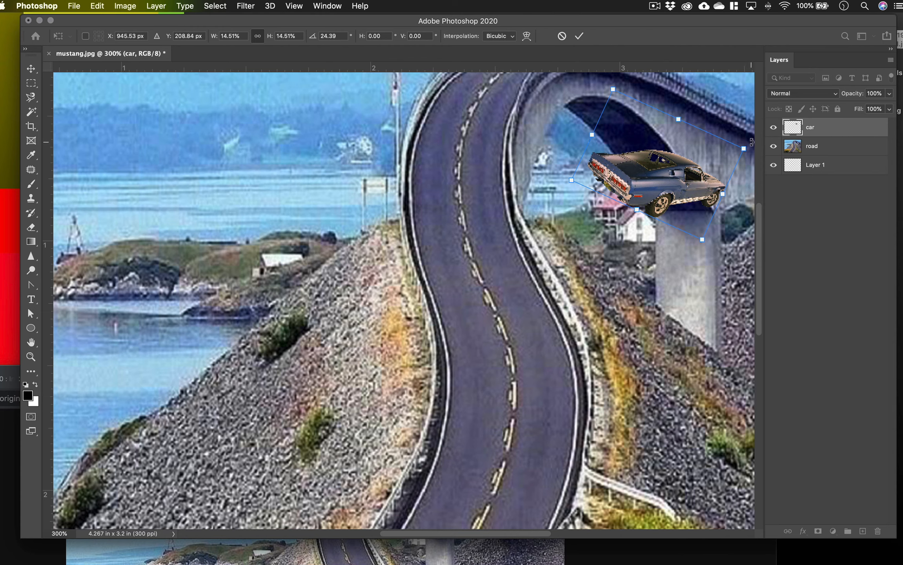
drag(752, 143, 748, 181)
Step: Shrink the car to about 10.6%, shift it to the top of the bridge pillar, and apply the transform
scroll(632, 304, right, 5)
scroll(624, 302, up, 3)
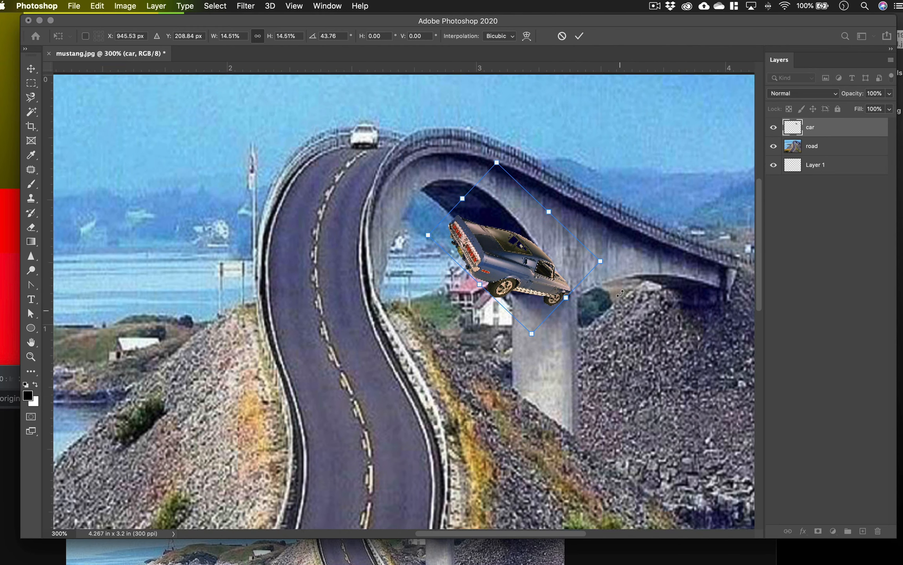
scroll(620, 294, up, 2)
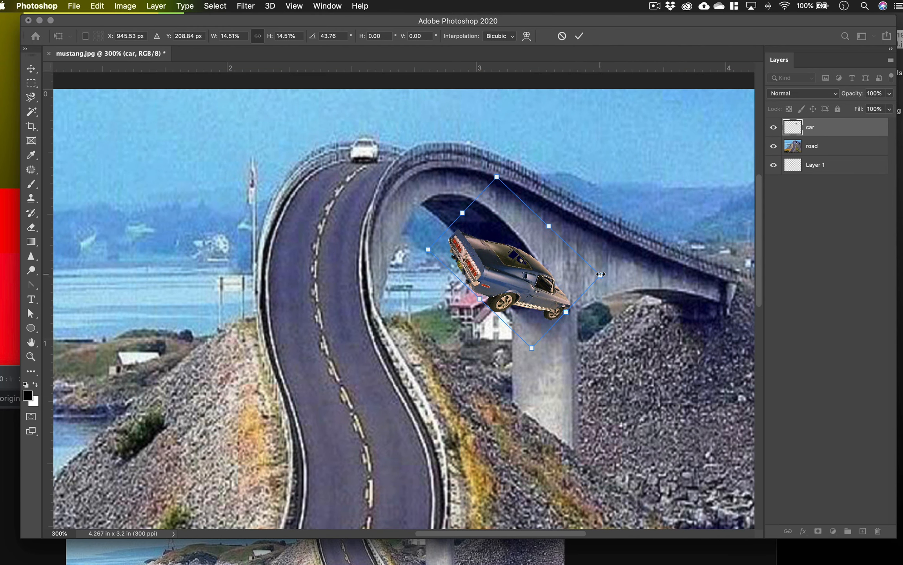
drag(601, 274, 565, 270)
drag(483, 283, 537, 318)
drag(605, 310, 600, 310)
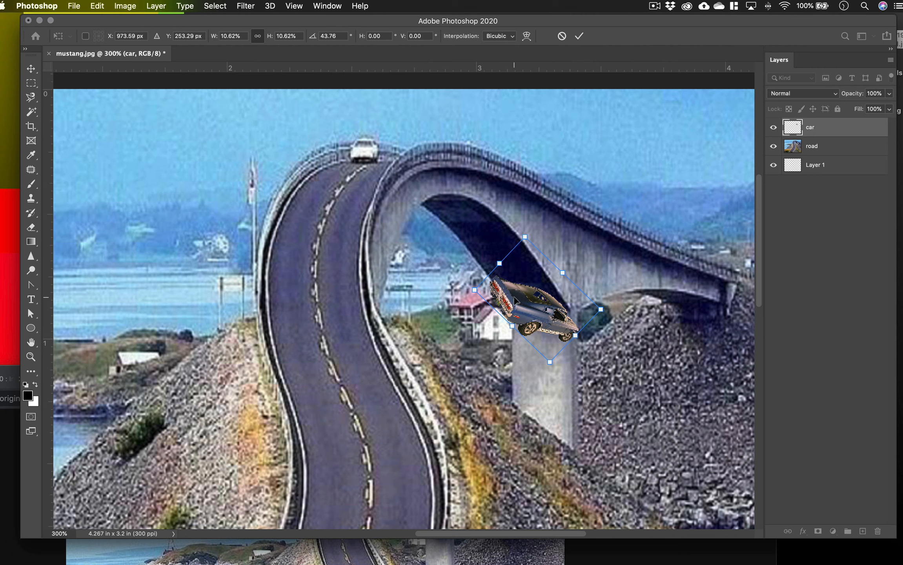
click(579, 36)
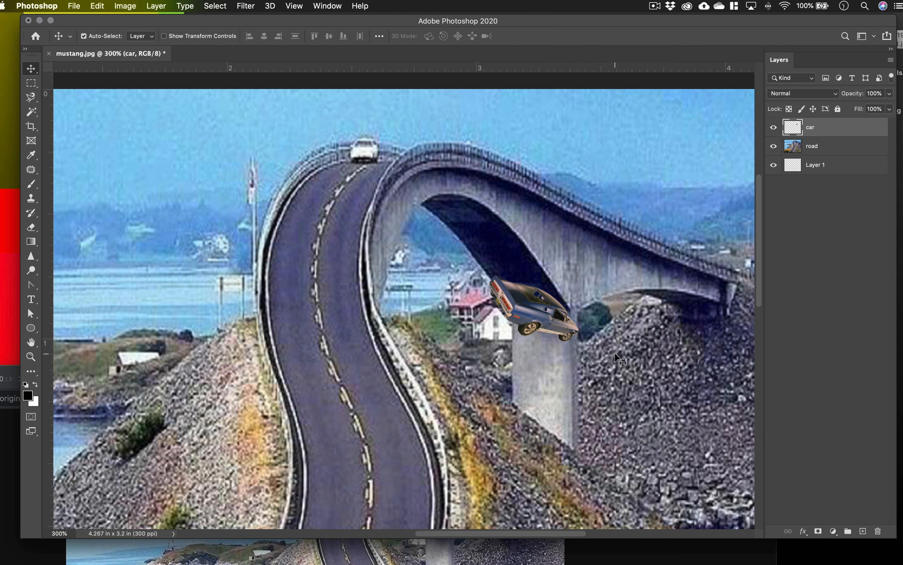
Step: Try several positions for the car under the bridge arch and leave it across the top of the pillar
mouse_move(537, 312)
mouse_down()
mouse_move(547, 312)
mouse_move(474, 296)
mouse_move(528, 300)
mouse_up()
scroll(716, 412, down, 5)
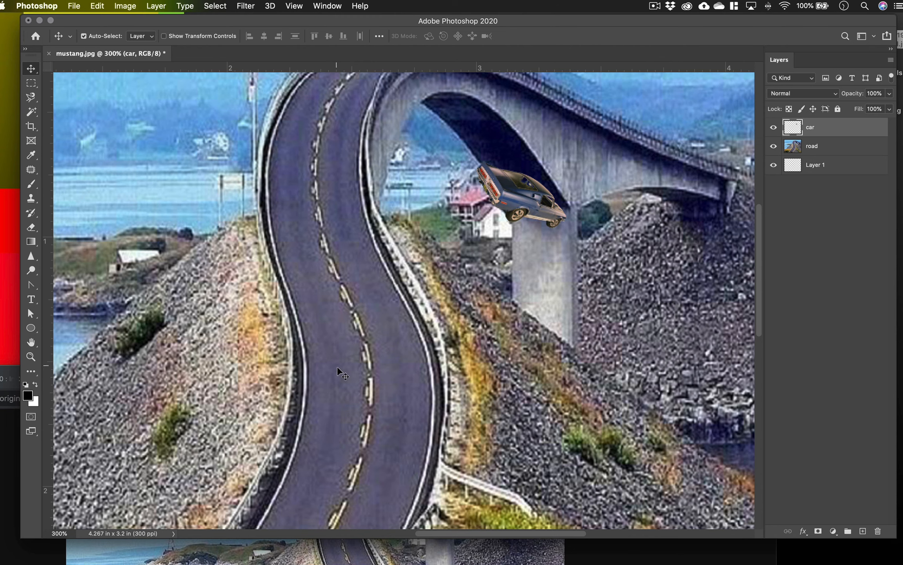
scroll(518, 235, down, 3)
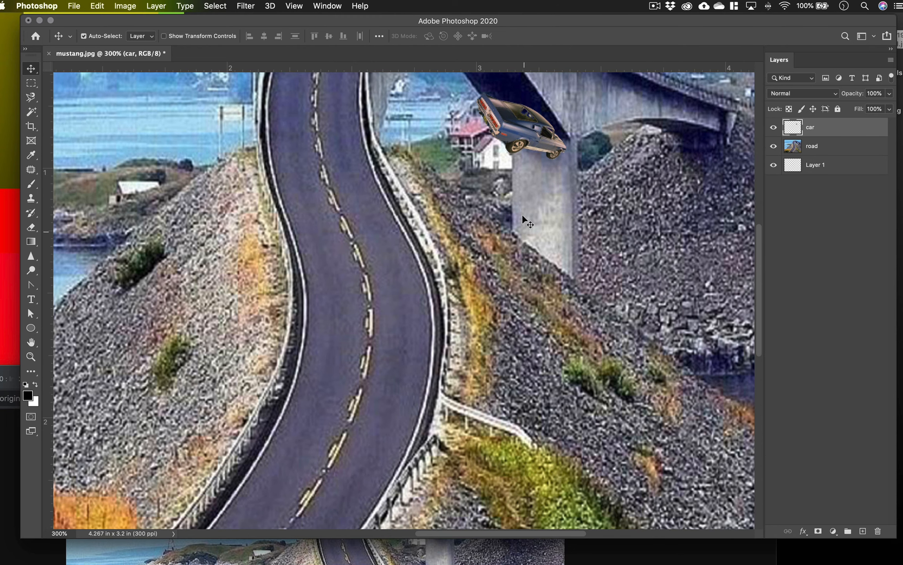
scroll(522, 235, up, 4)
scroll(522, 234, up, 4)
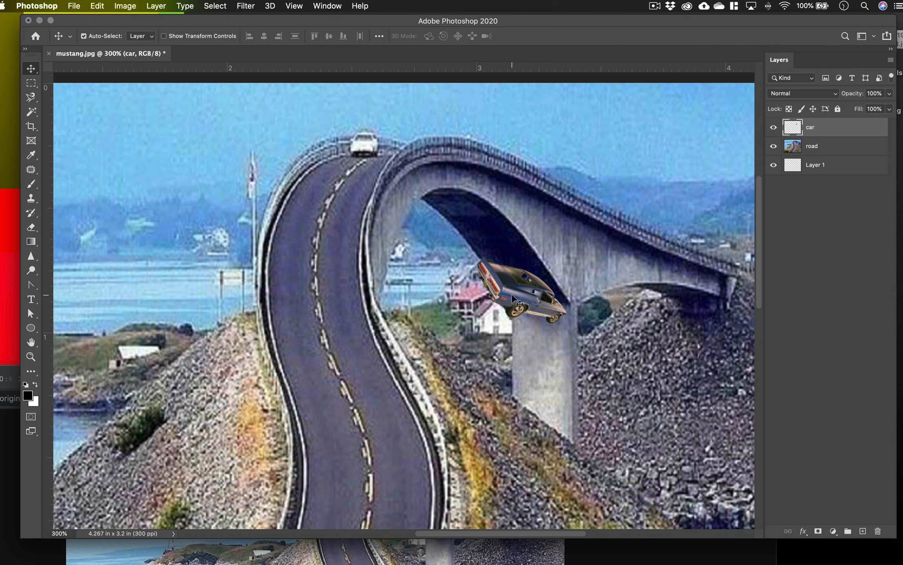
drag(512, 293, 529, 274)
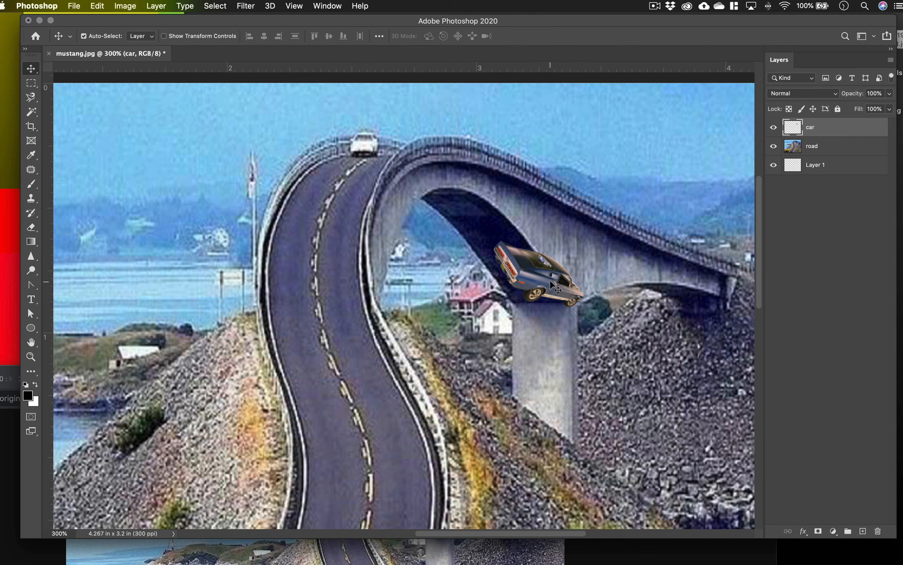
drag(550, 282, 559, 305)
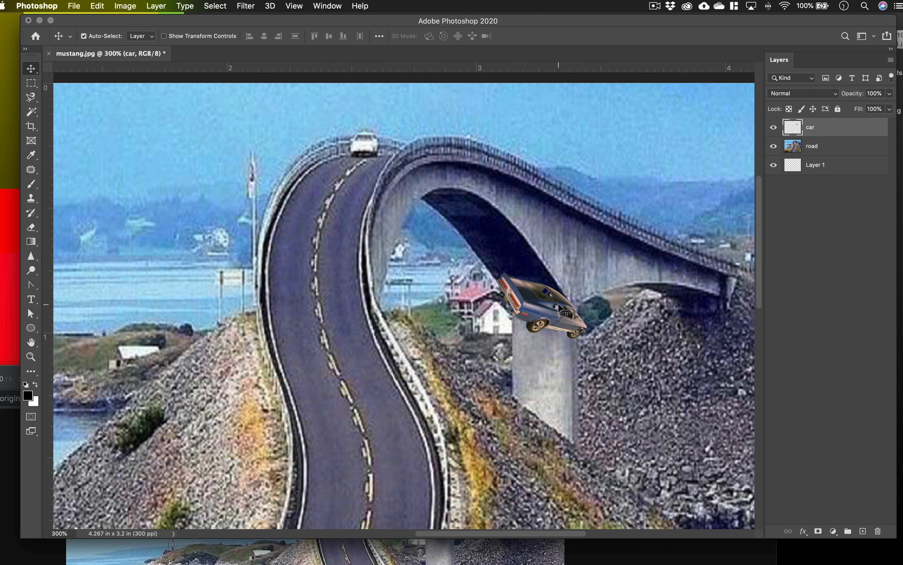
Step: Scale the car layer down to about 76%, apply it, and reposition the car at the pillar's upper left edge
key(super+t)
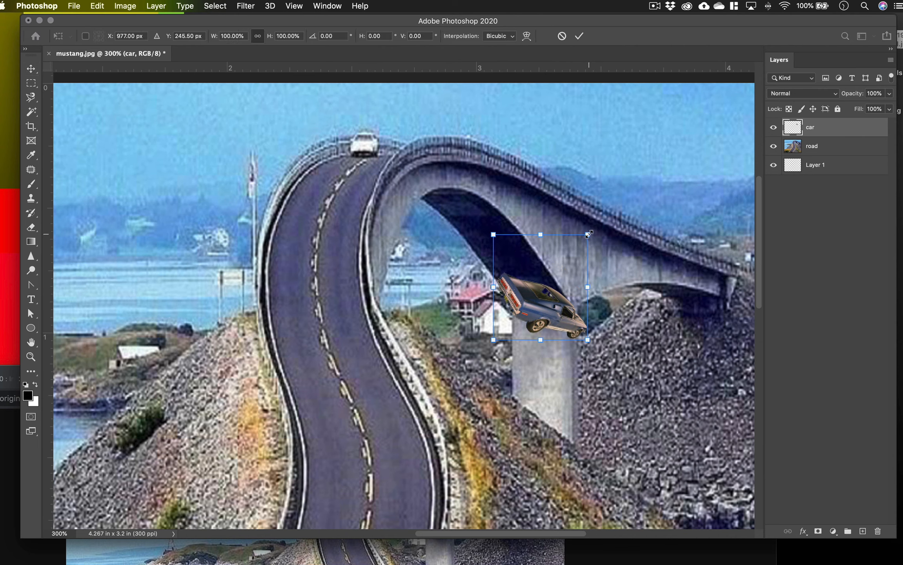
drag(588, 235, 563, 258)
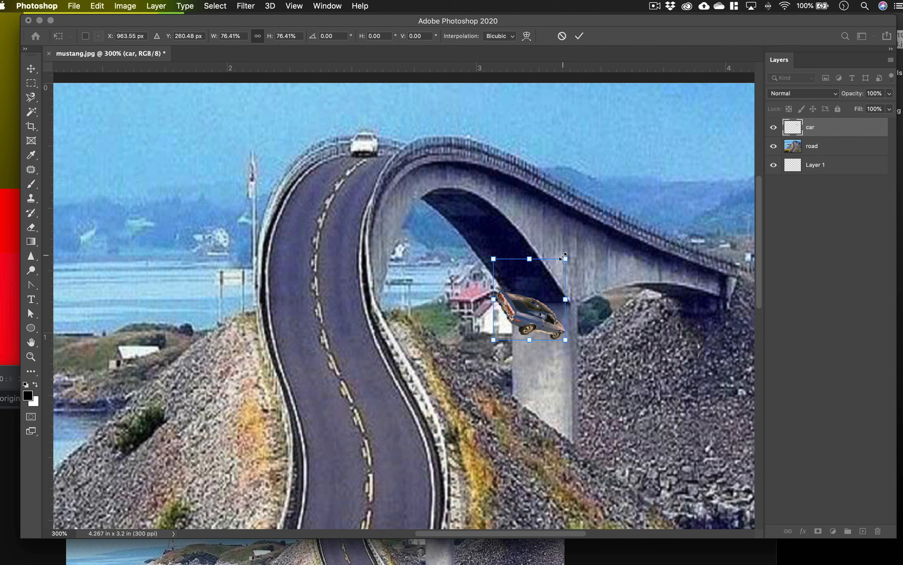
click(579, 36)
drag(522, 312, 514, 300)
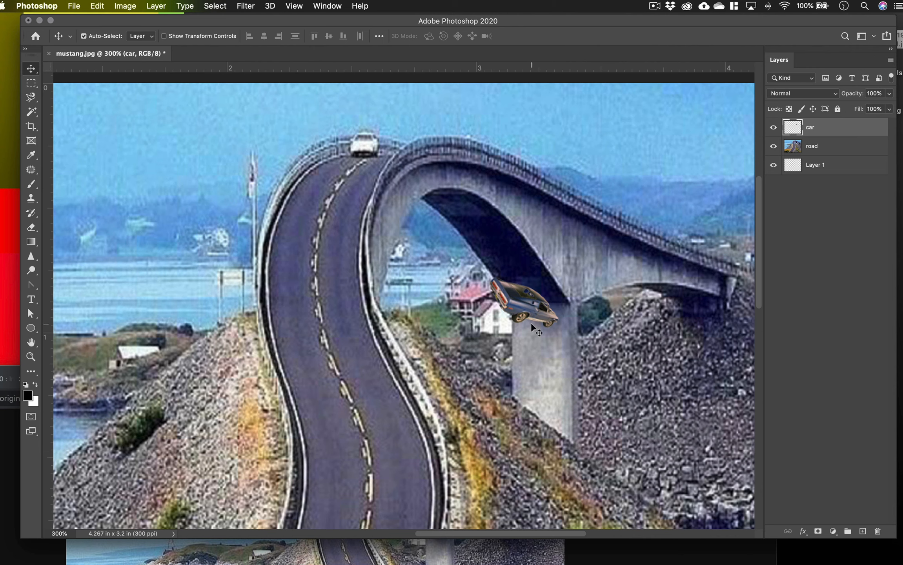
drag(531, 324, 528, 337)
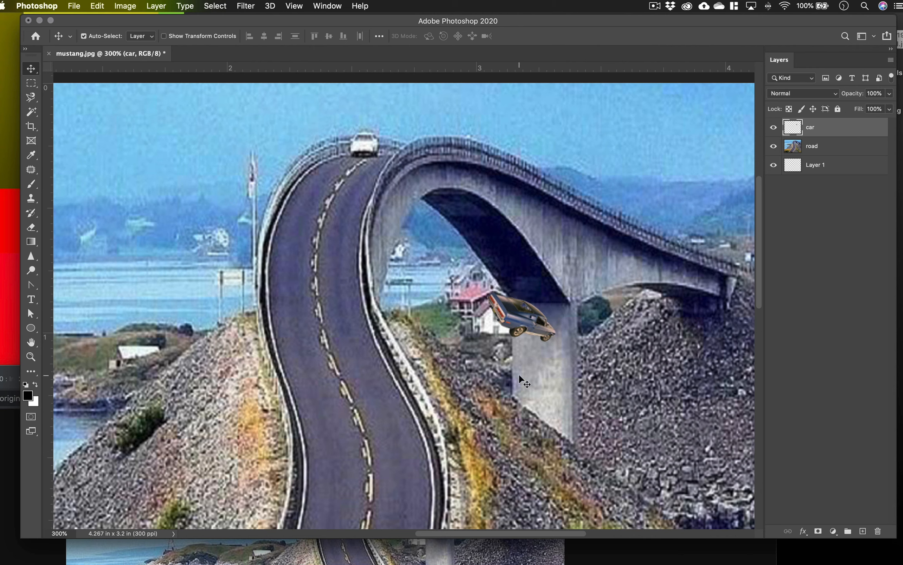
Step: Try the car higher against the underside of the bridge arch and reposition it across the upper left edge of the concrete pillar
drag(522, 316, 511, 278)
key(super+minus)
key(super+minus)
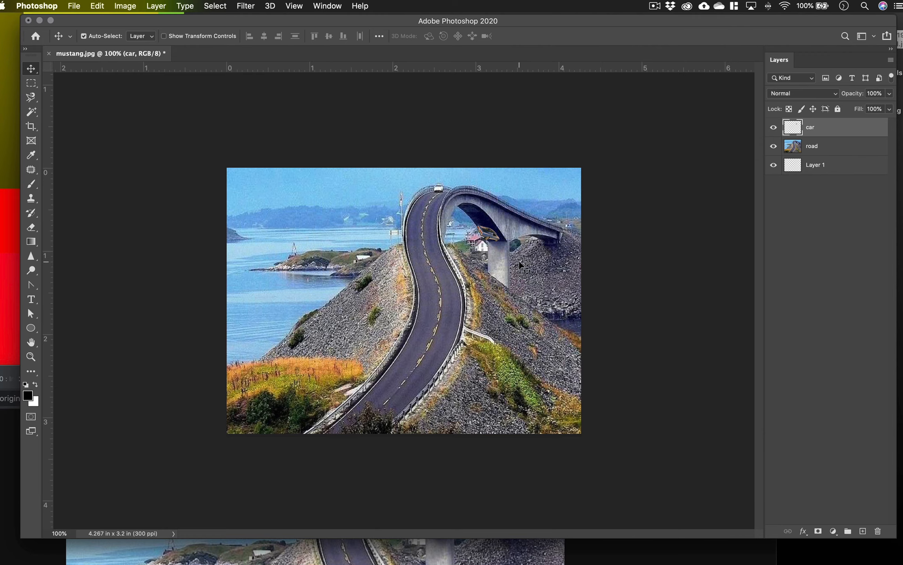
key(super+equal)
key(super+equal)
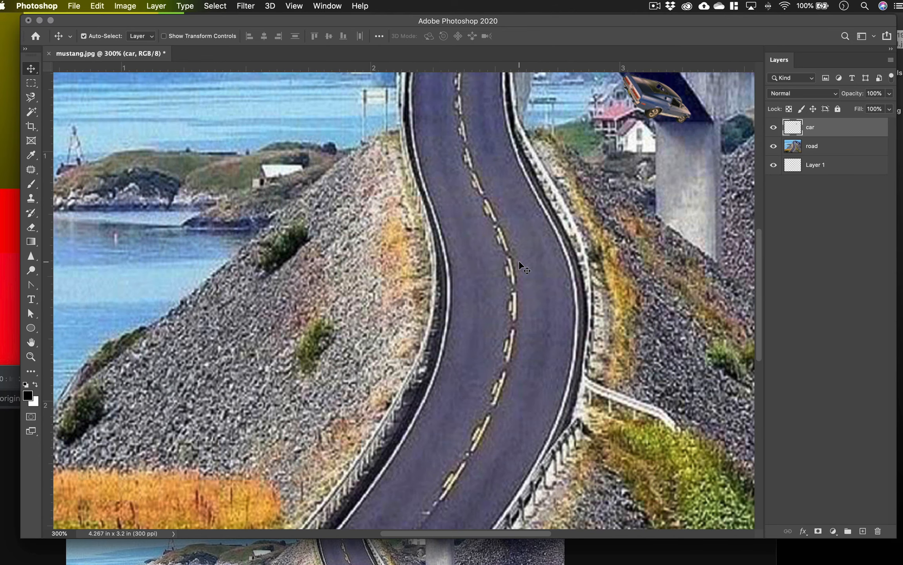
scroll(520, 264, up, 5)
scroll(520, 264, right, 5)
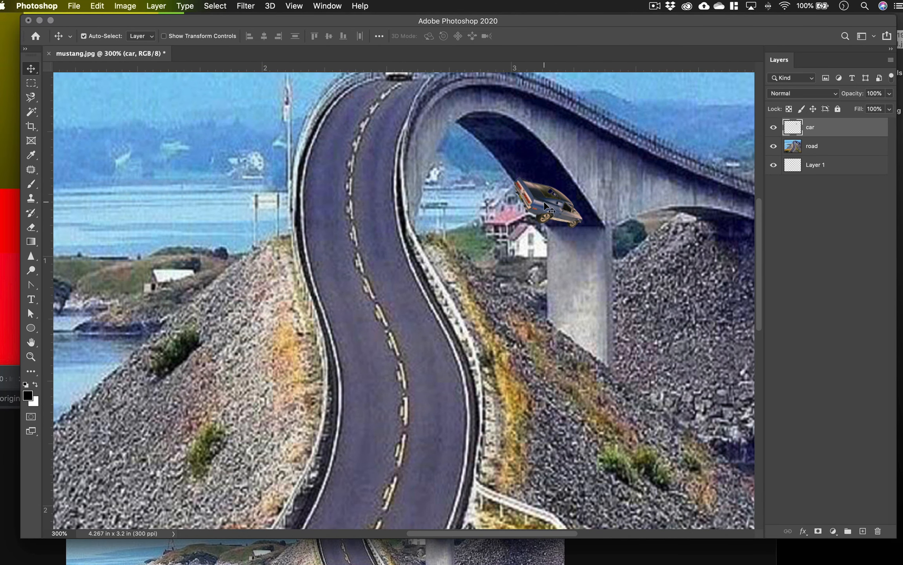
drag(544, 203, 563, 227)
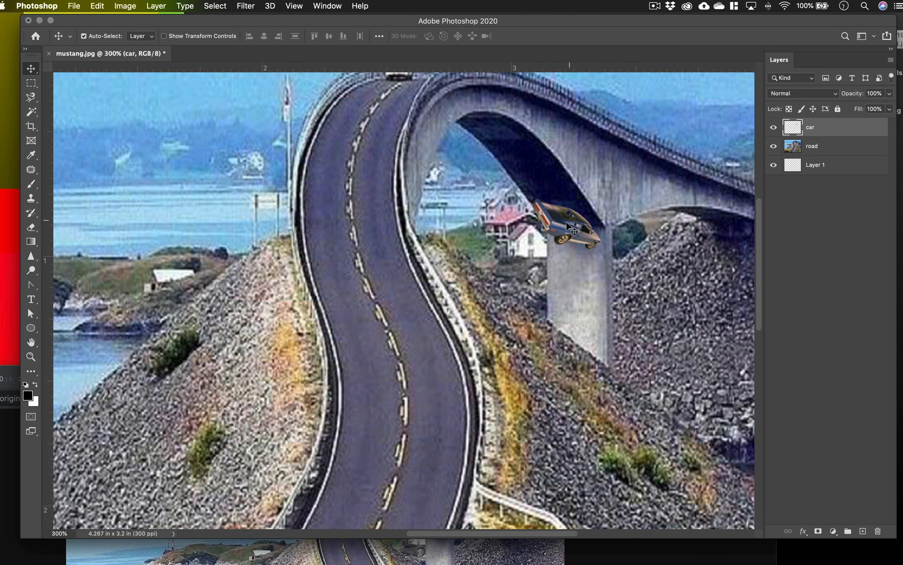
Step: Rotate the car layer to about -2.78° with Free Transform and check the composite at 100% view
key(super+t)
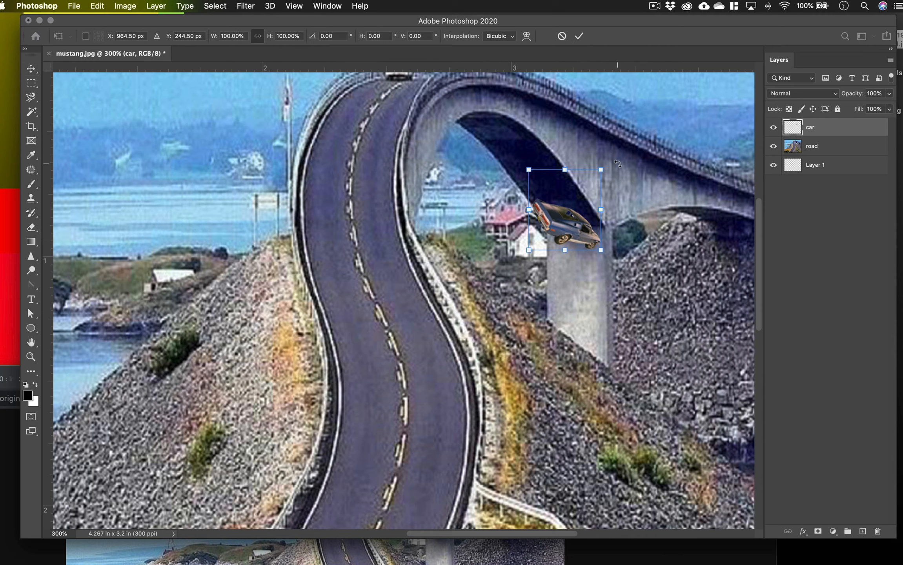
drag(618, 164, 599, 161)
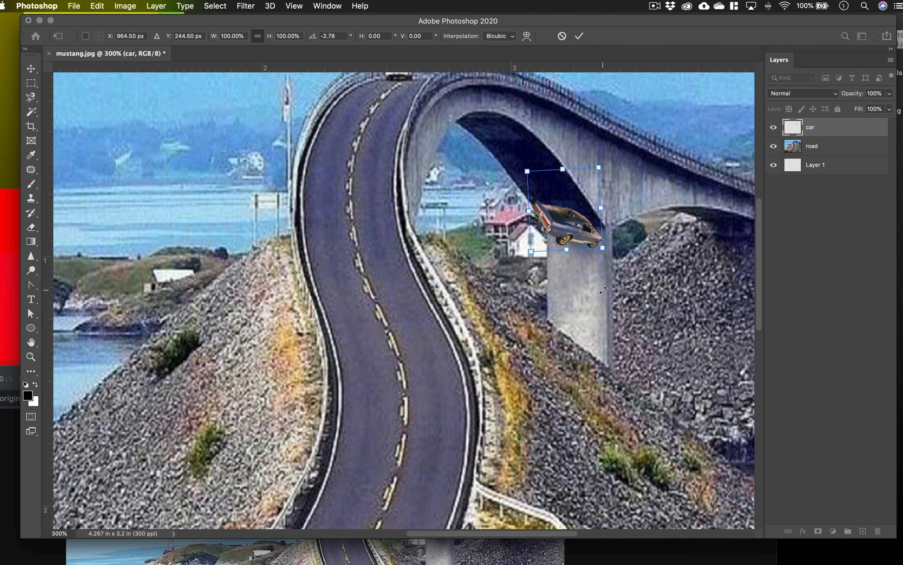
key(super+1)
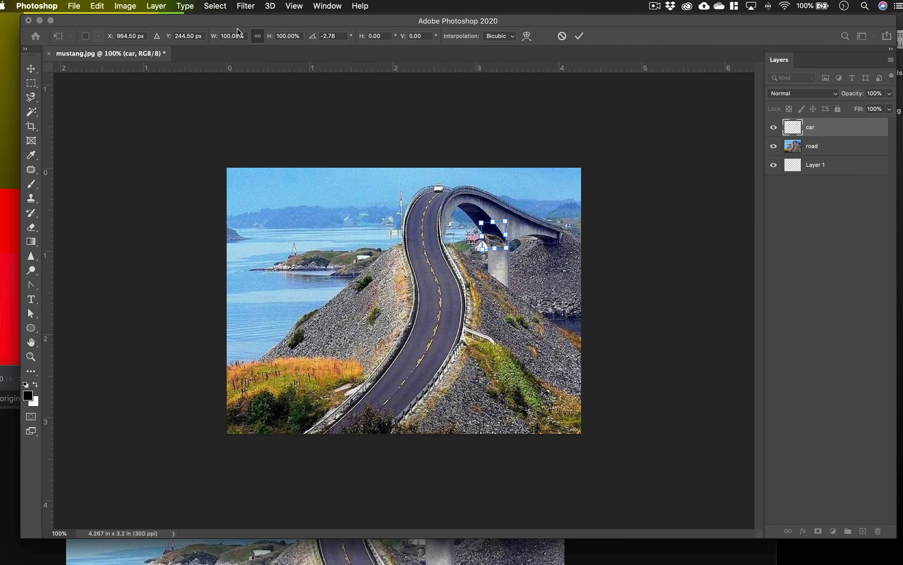
Step: Move the Photoshop window aside and bring the Chrome window with the original road photo forward beside it
drag(239, 21, 410, 34)
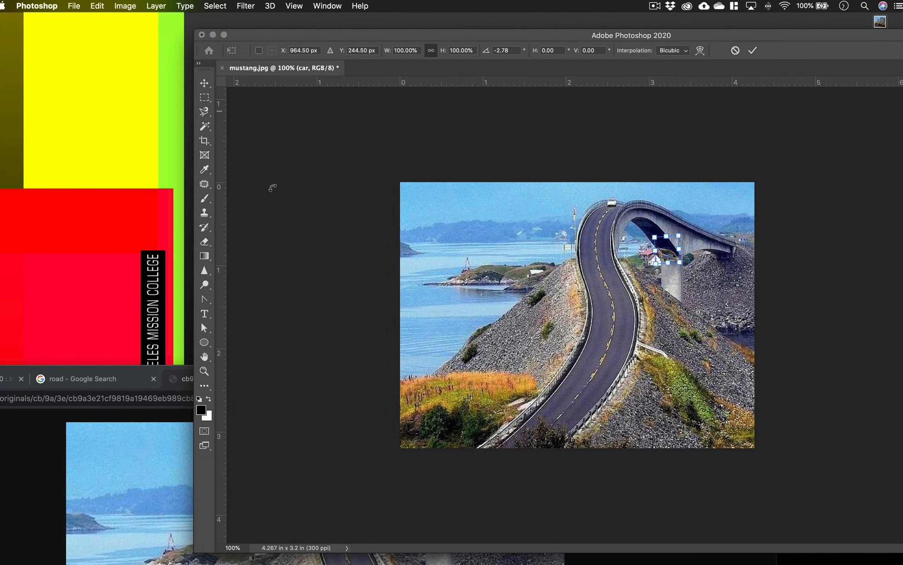
drag(175, 370, 329, 218)
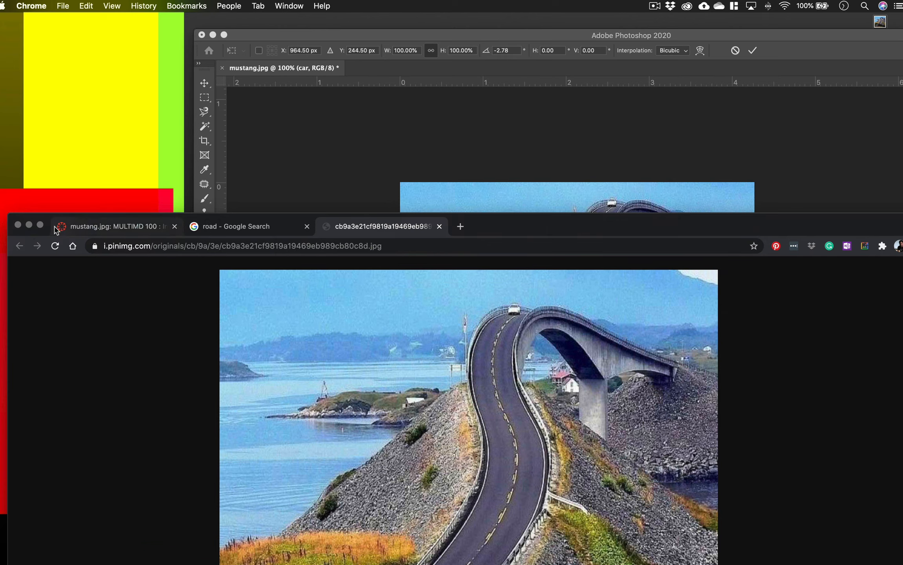